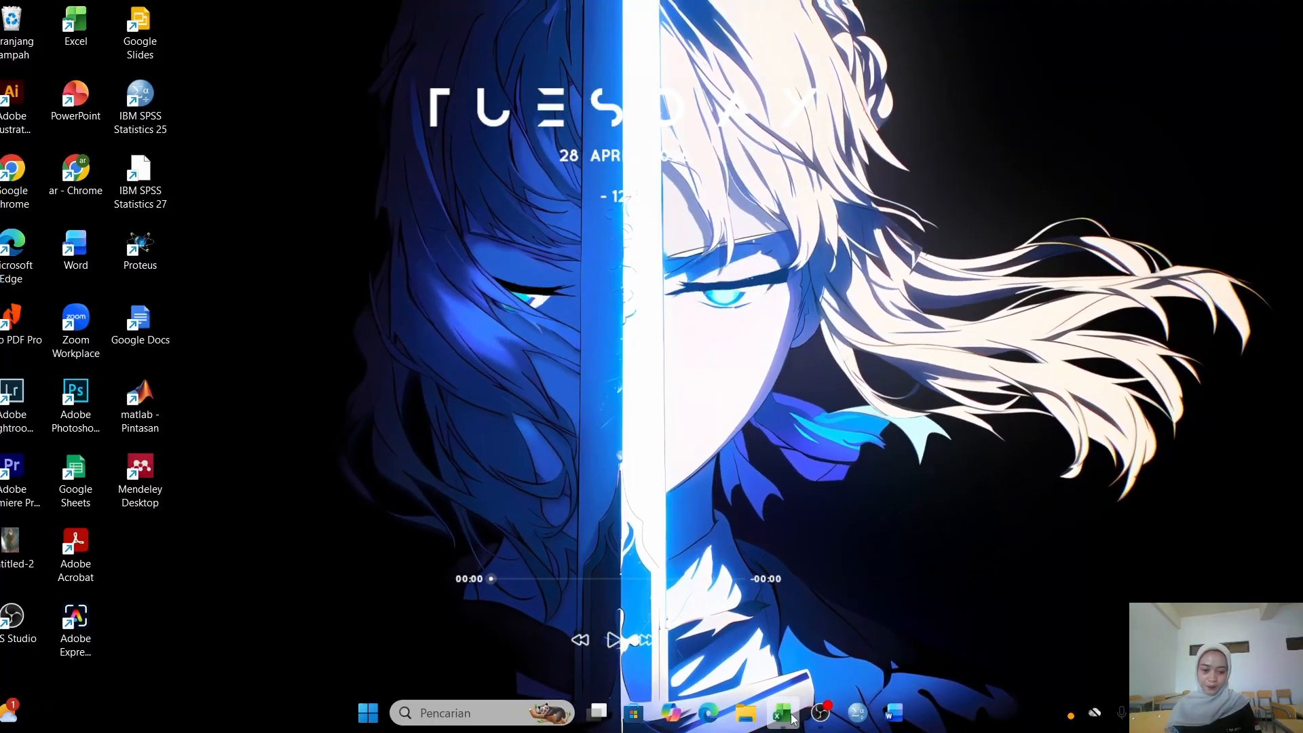
Step: Switch to the Excel workbook and read the normality test notes beside the data on the UJI NORMALITAS sheet
mouse_move(782, 713)
click(784, 669)
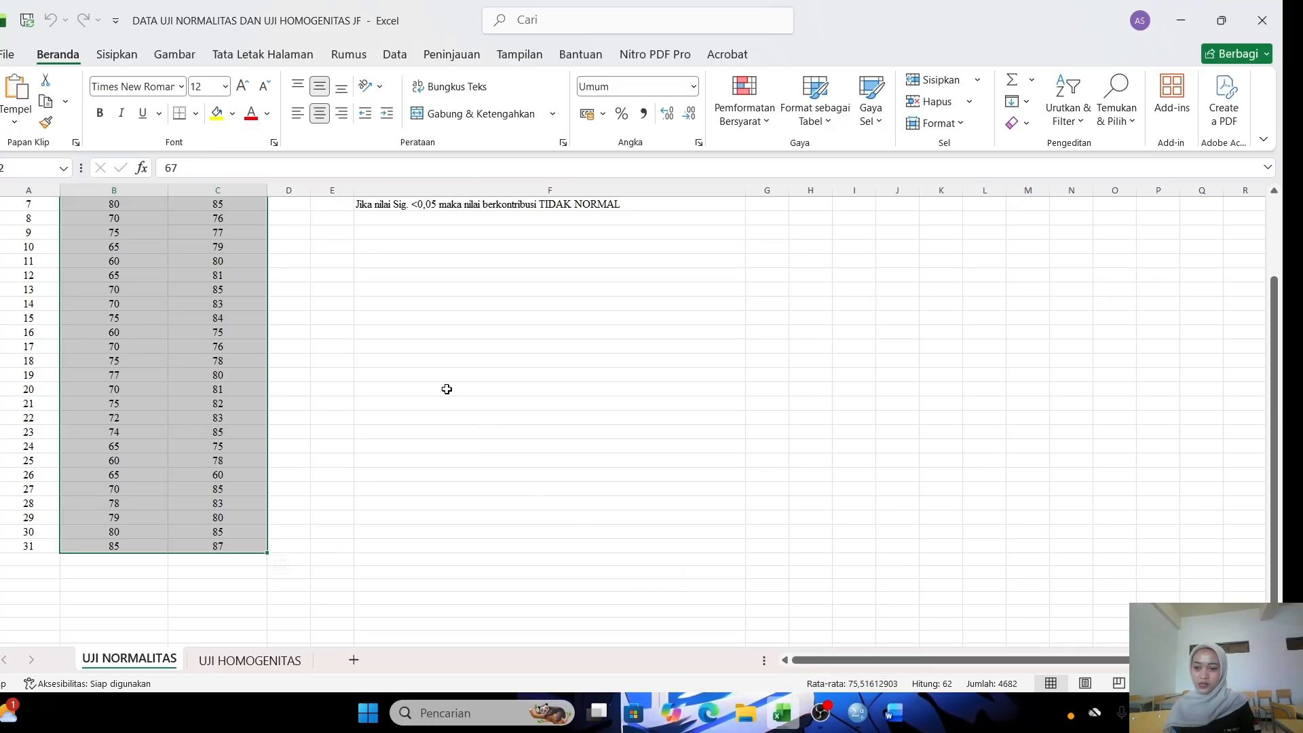
scroll(447, 389, up, 3)
scroll(447, 389, down, 1)
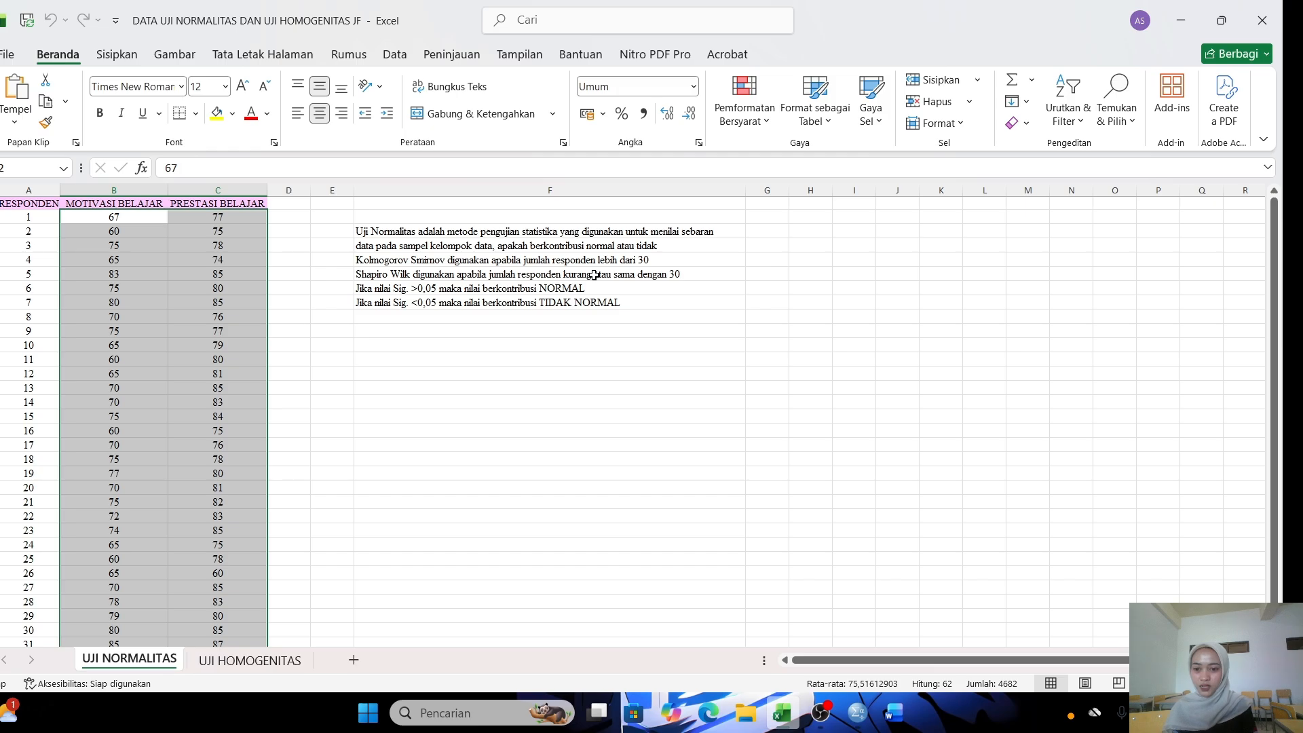
click(595, 275)
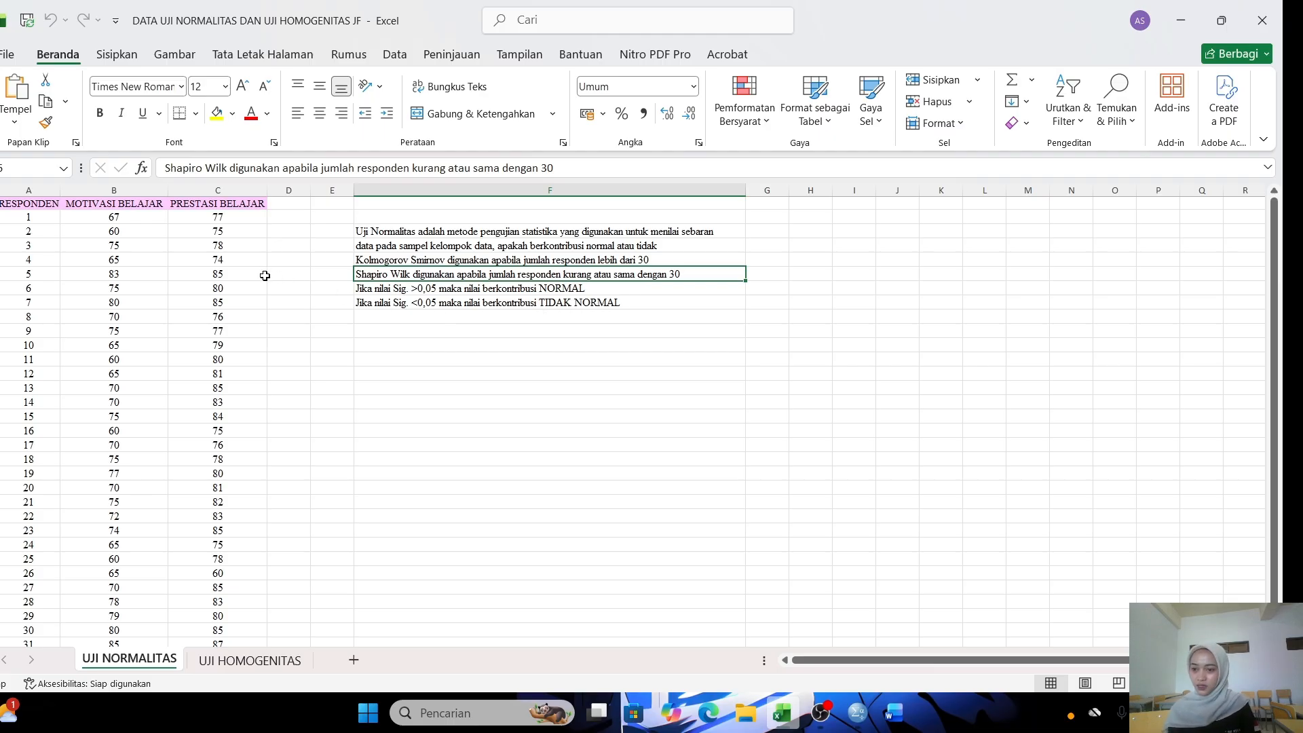
Step: Copy all MOTIVASI BELAJAR and PRESTASI BELAJAR scores without headers and paste them into the empty SPSS dataset from the first cell
drag(141, 220, 213, 619)
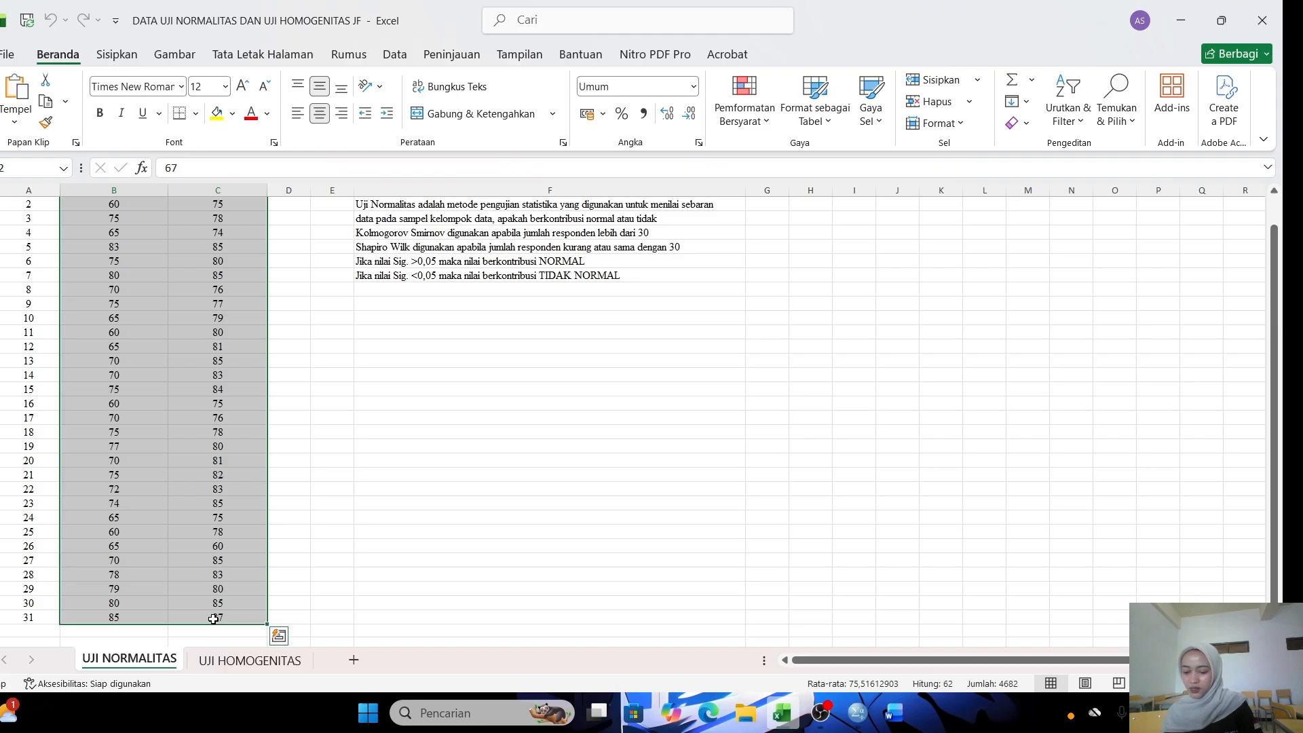
key(ctrl+c)
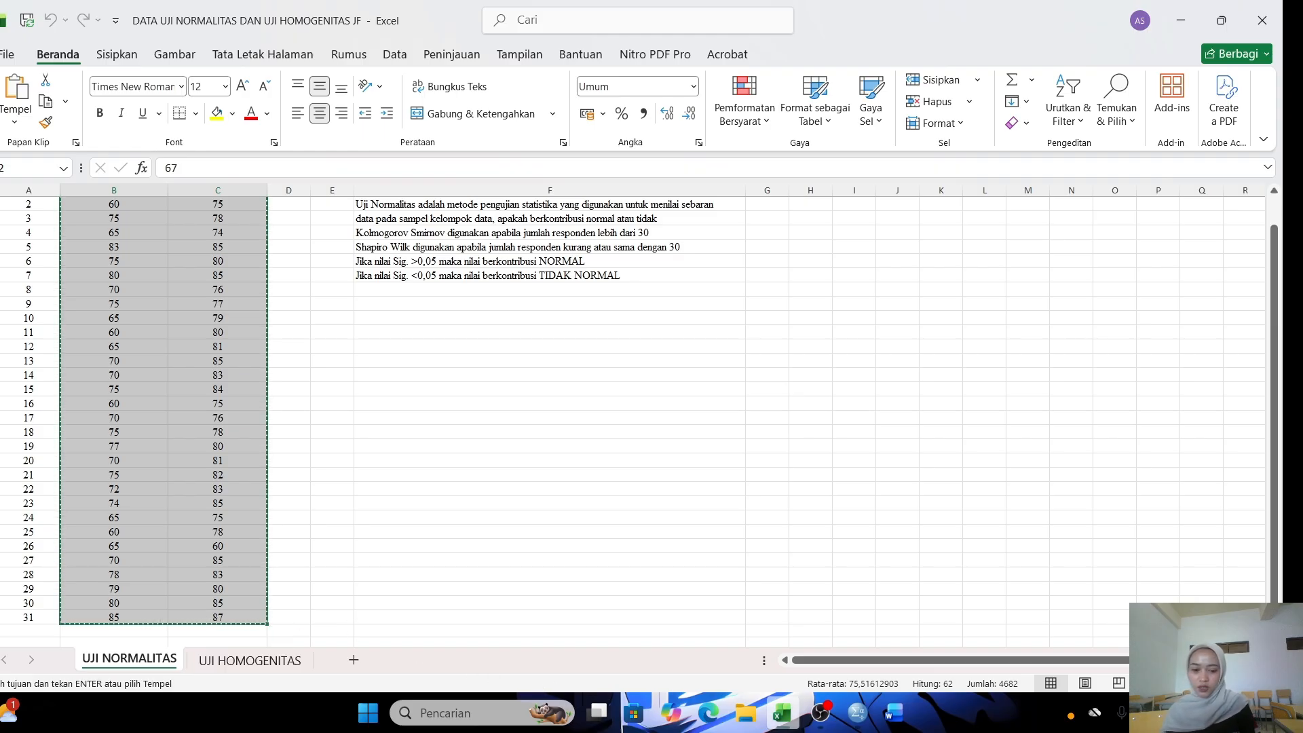
mouse_move(858, 731)
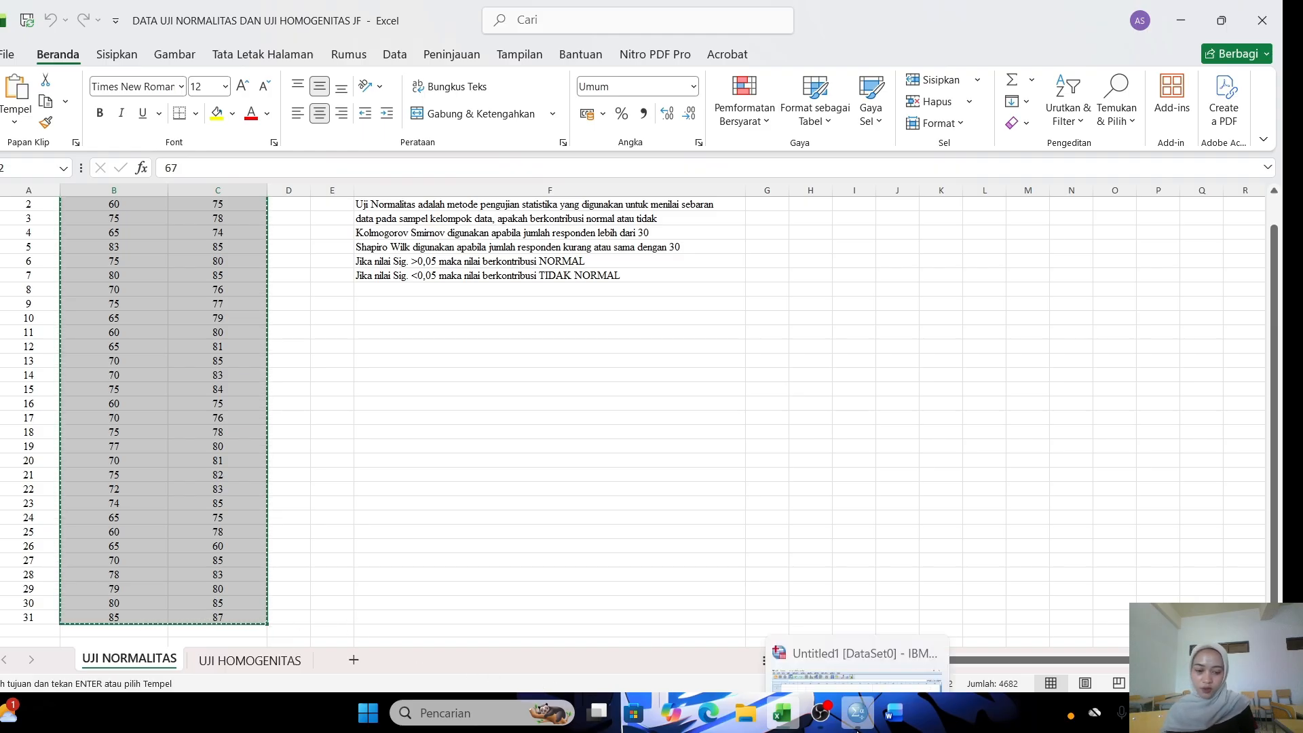
click(861, 667)
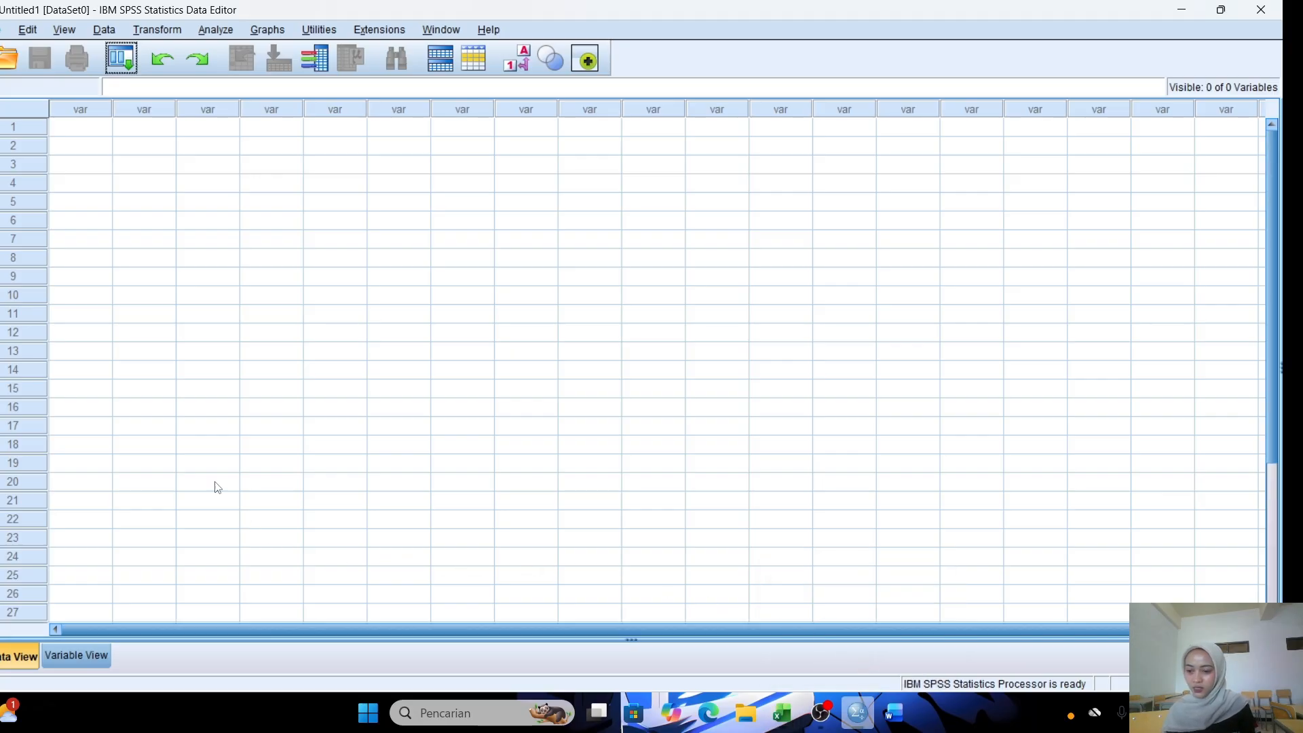
click(84, 133)
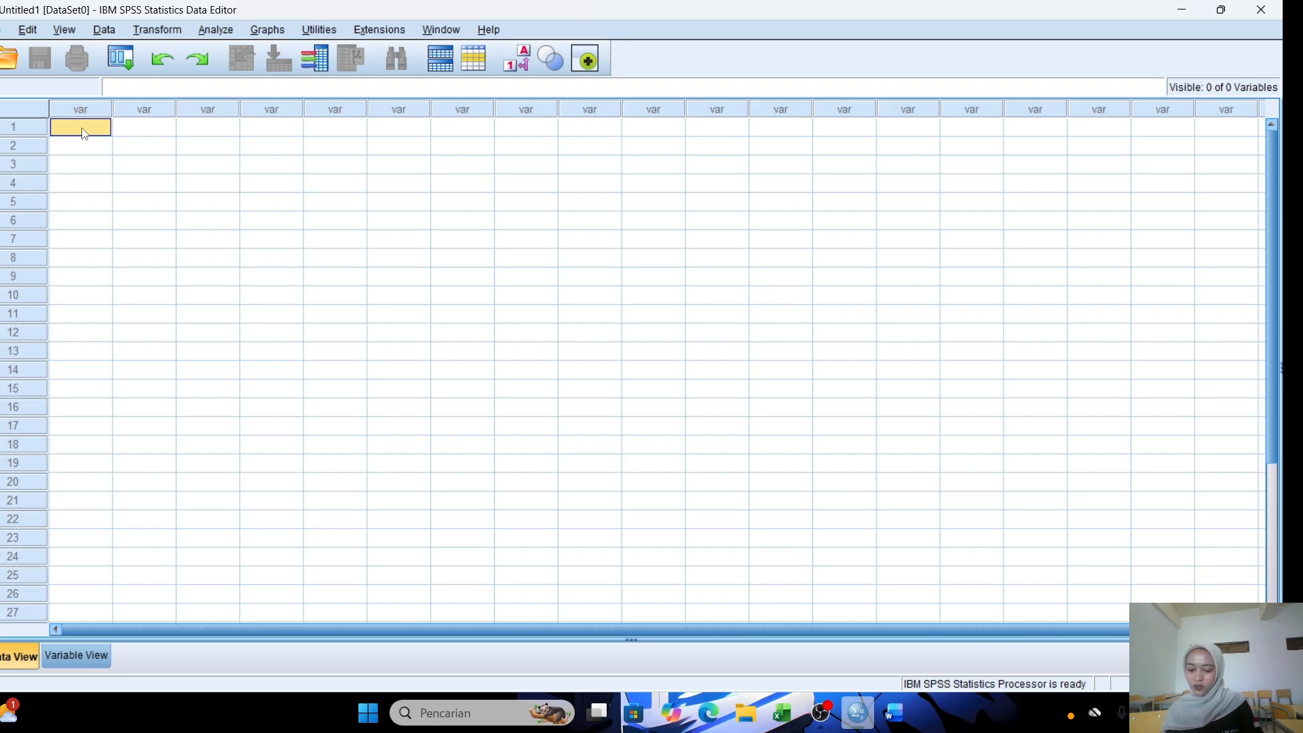
key(ctrl+v)
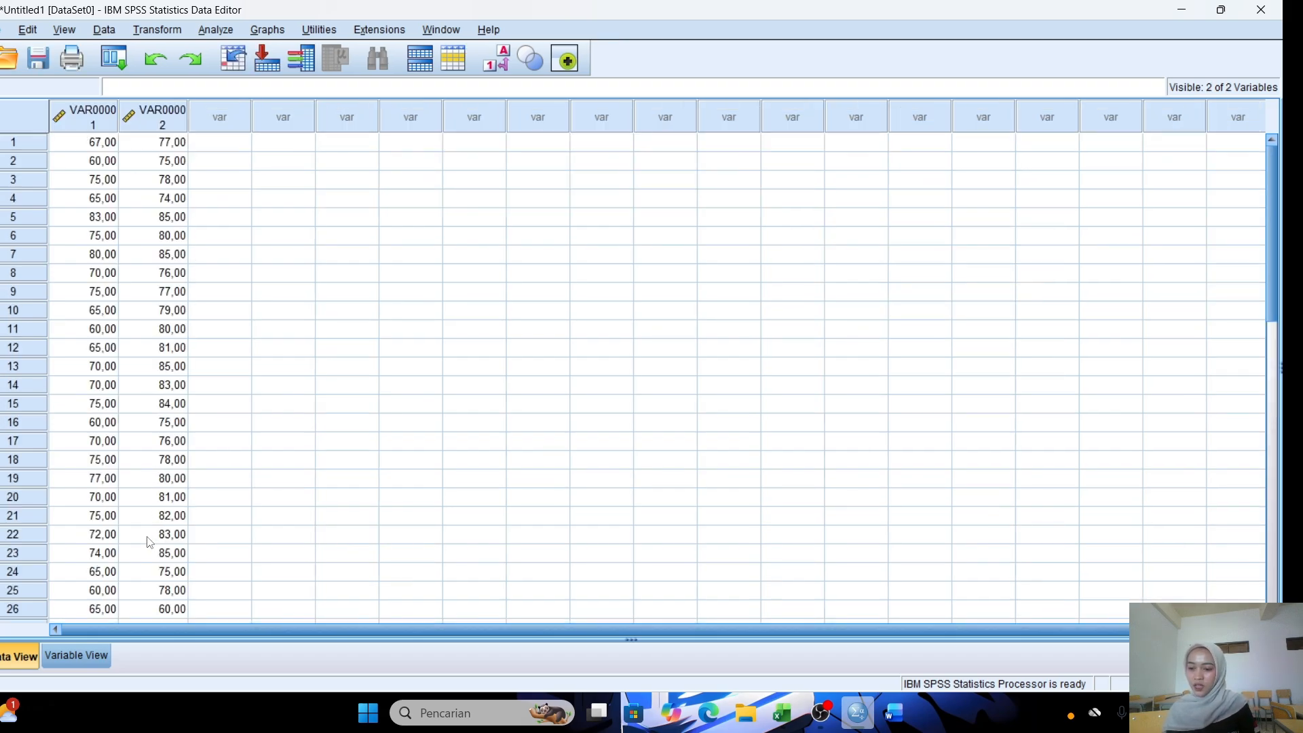
Step: Rename the first variable MOTIVASI and the second variable PRESTASI
click(99, 653)
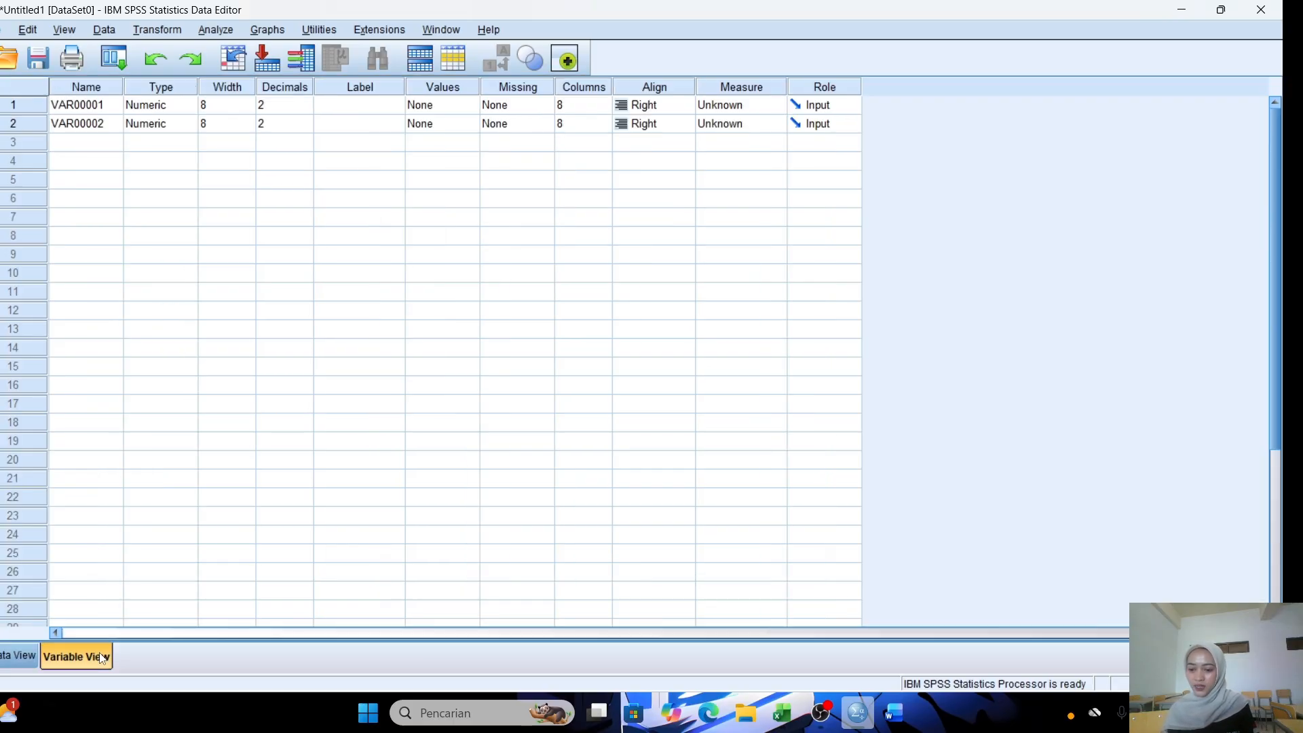
click(117, 110)
key(BackSpace)
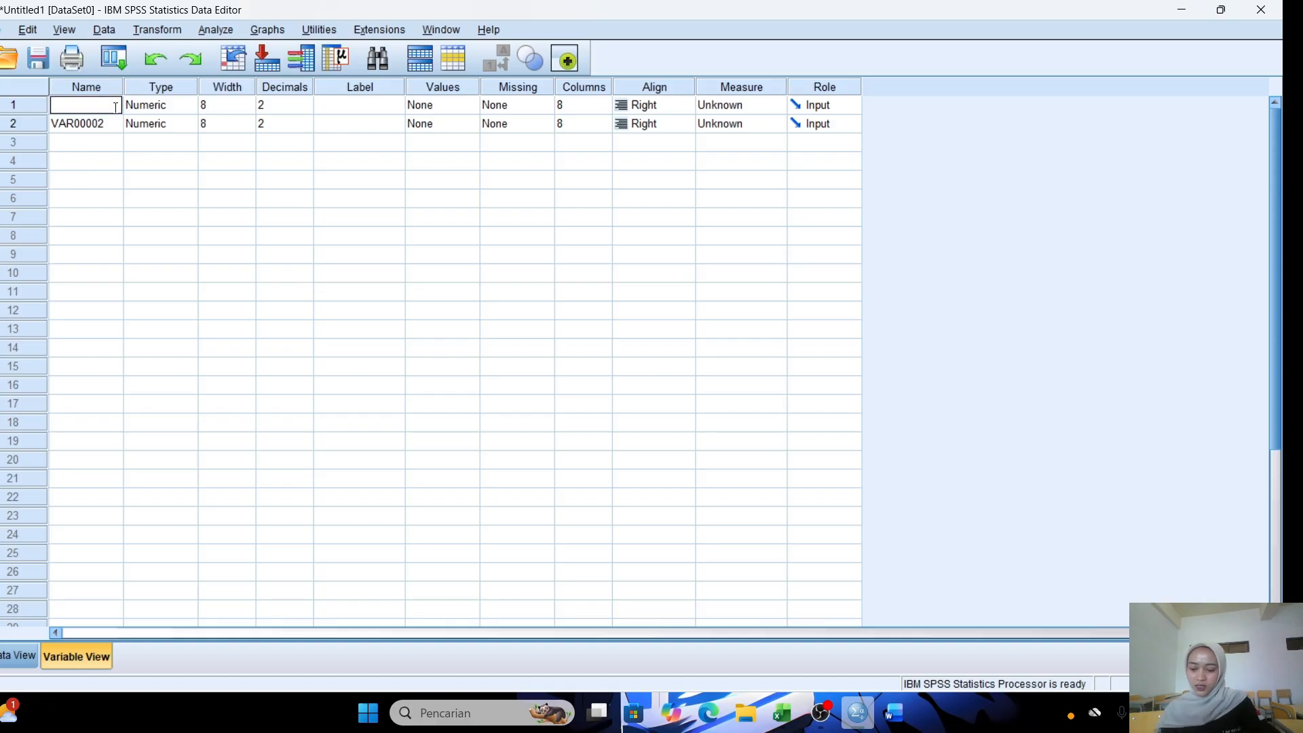
text(MOTI)
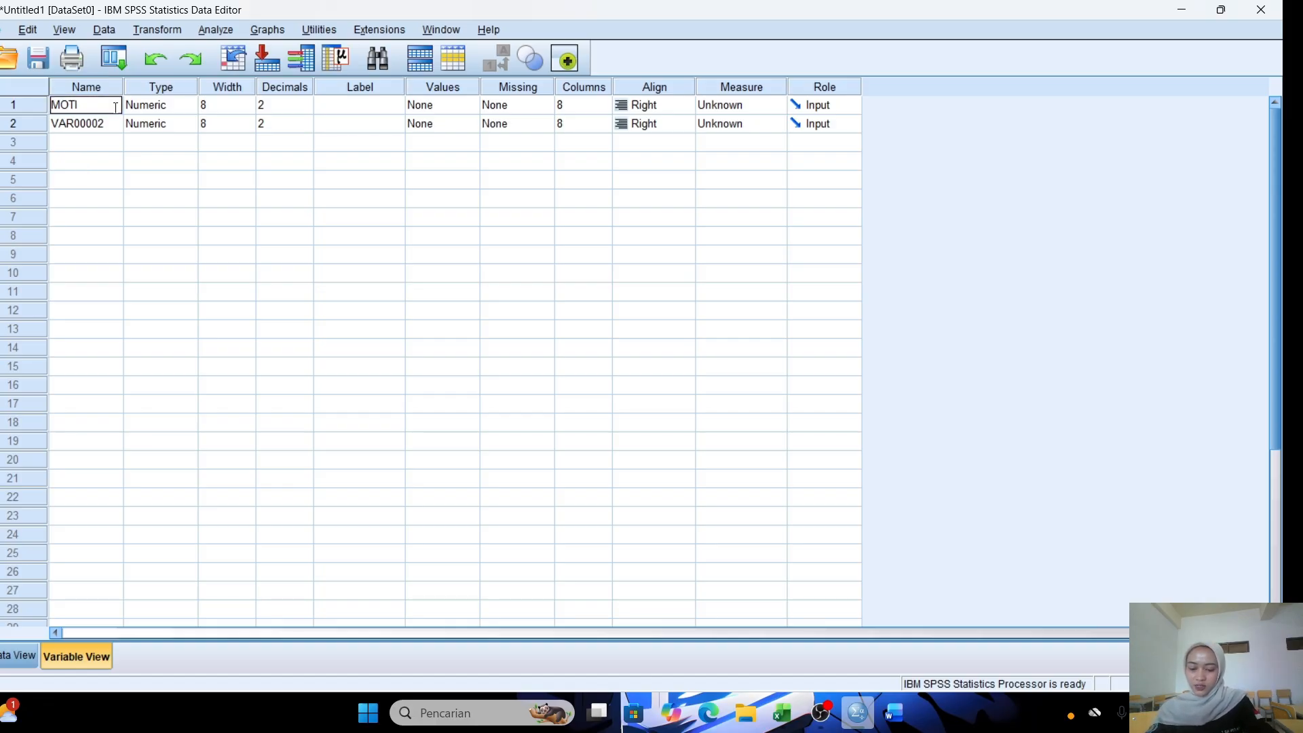
text(VASI)
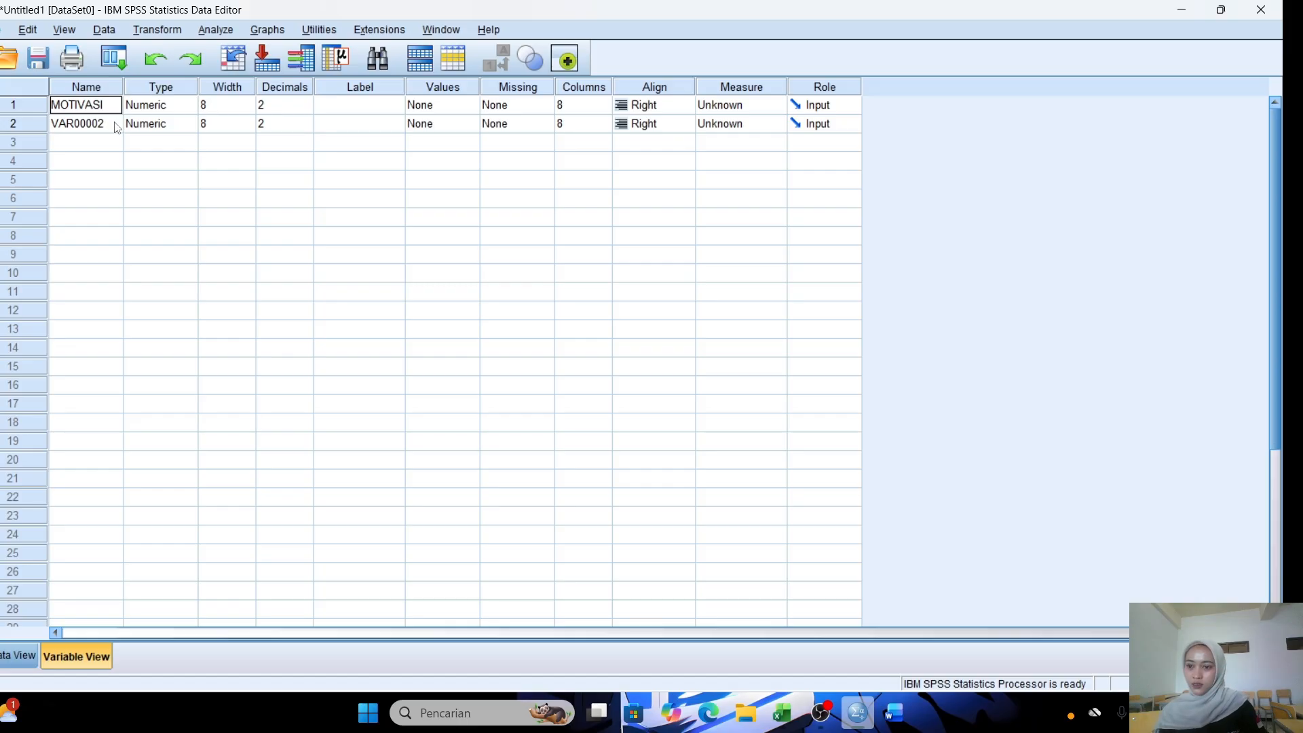
click(117, 125)
key(BackSpace)
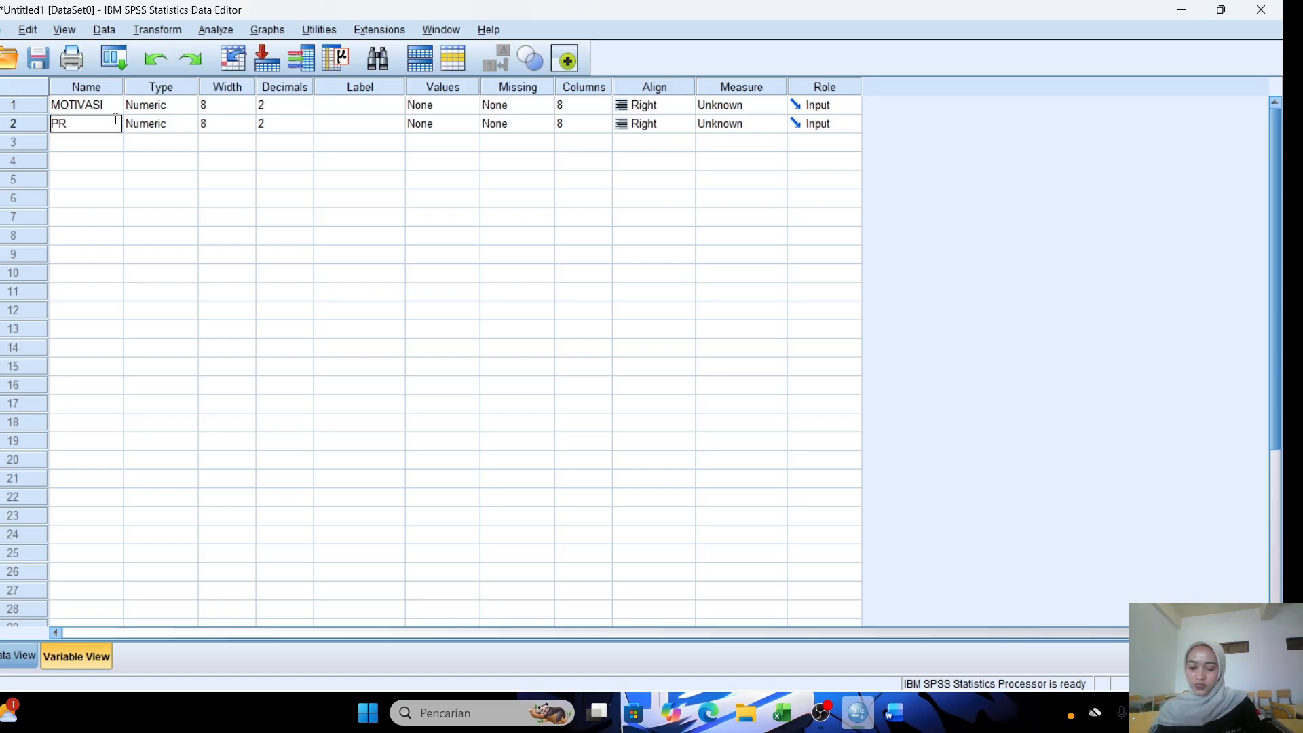
text(PRESTASI)
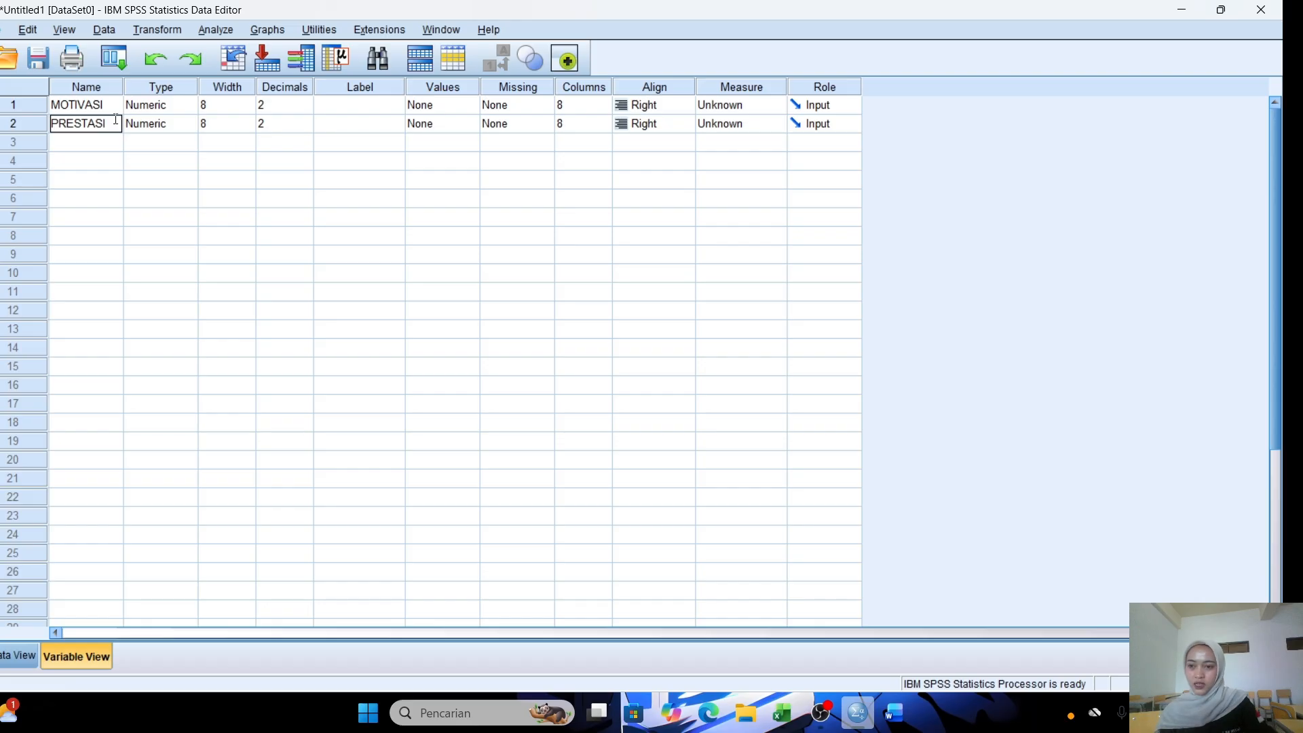
Step: Set the decimals to 0 and the measurement level to Scale for both MOTIVASI and PRESTASI
click(309, 110)
click(309, 109)
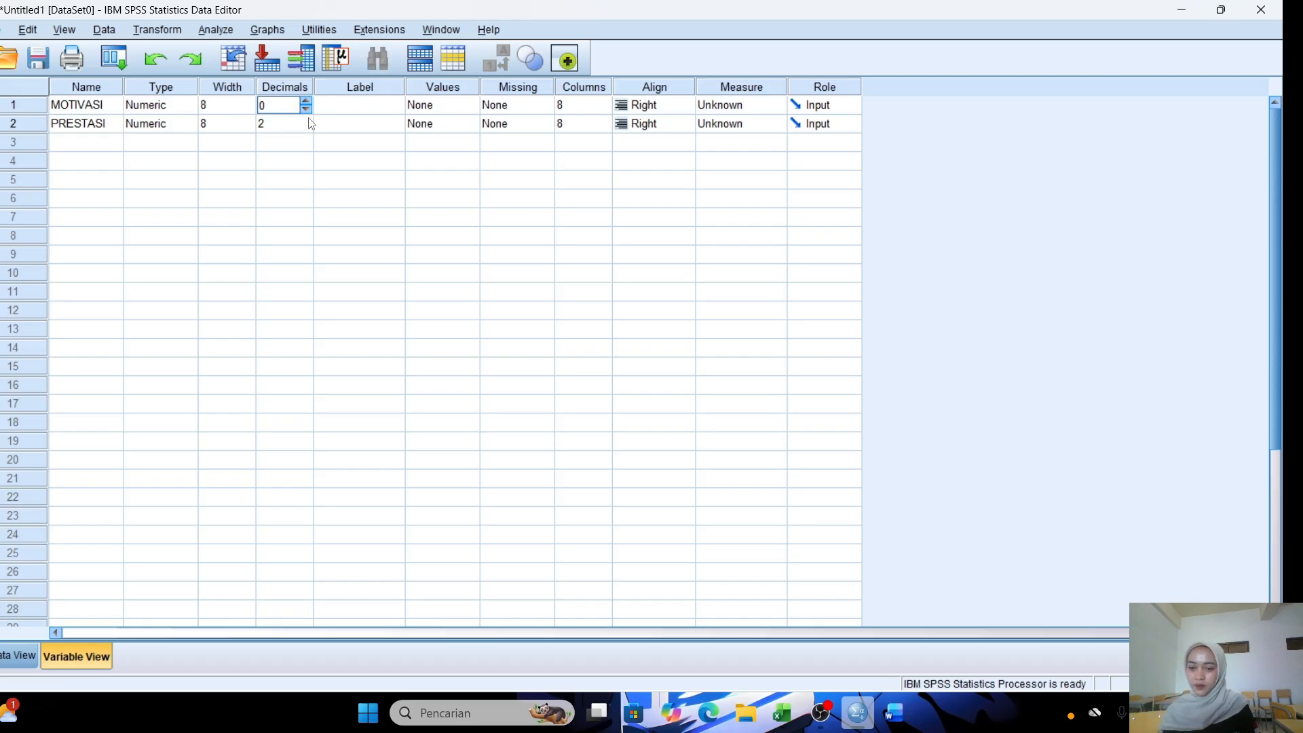
click(309, 130)
click(308, 128)
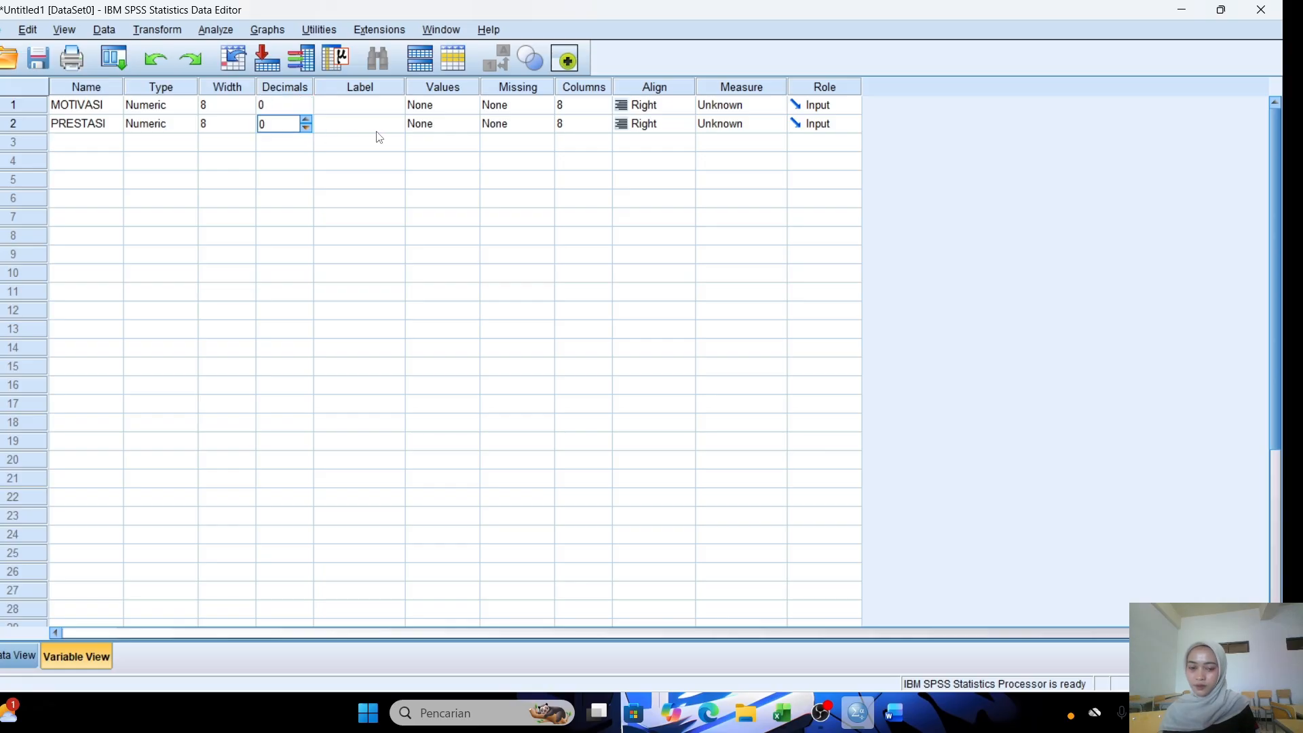
click(752, 110)
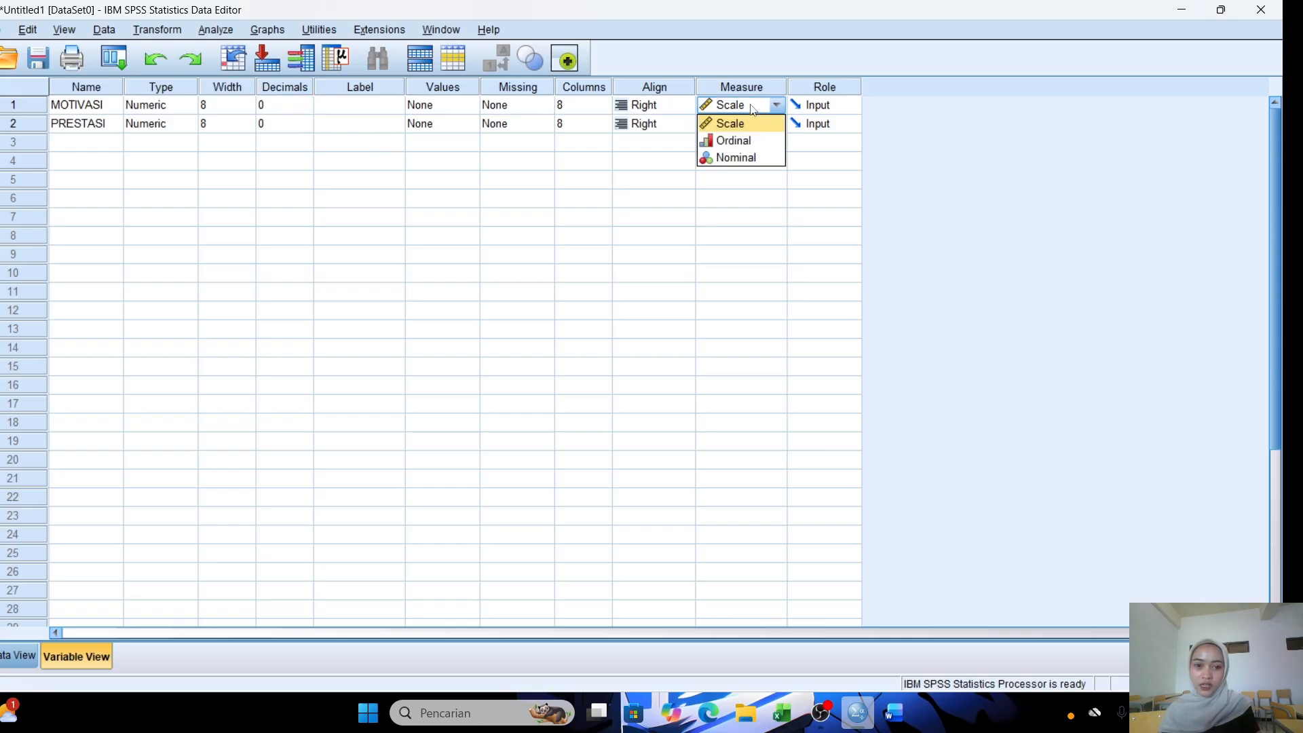
click(753, 124)
click(751, 128)
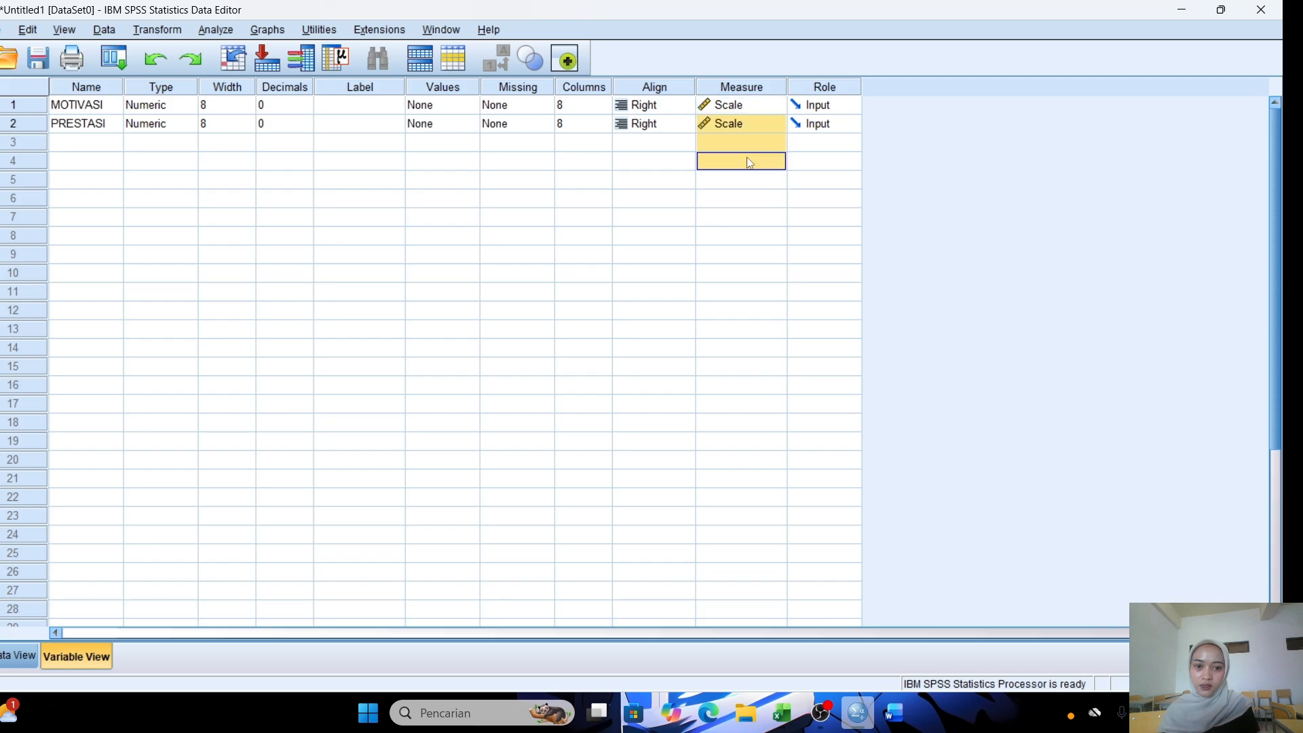
click(750, 142)
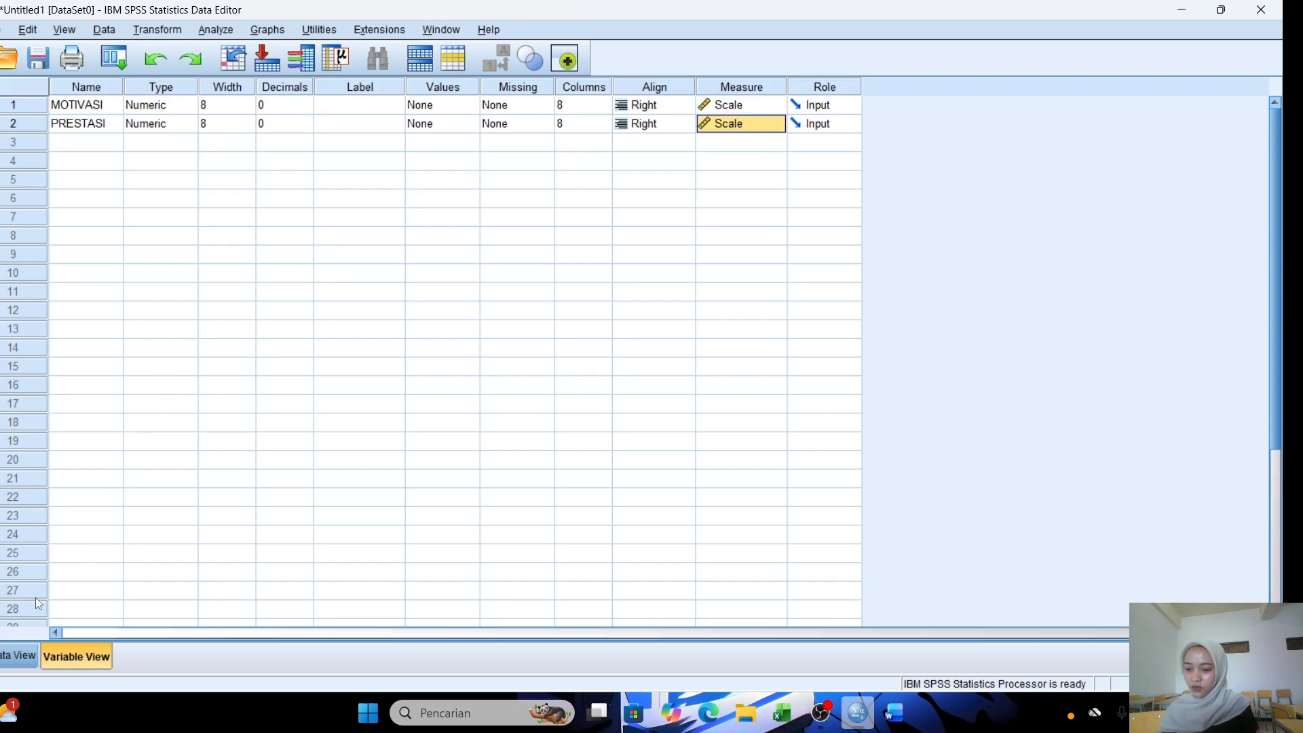
Step: Start an Explore analysis from the descriptive statistics with MOTIVASI and PRESTASI as dependent variables
click(22, 651)
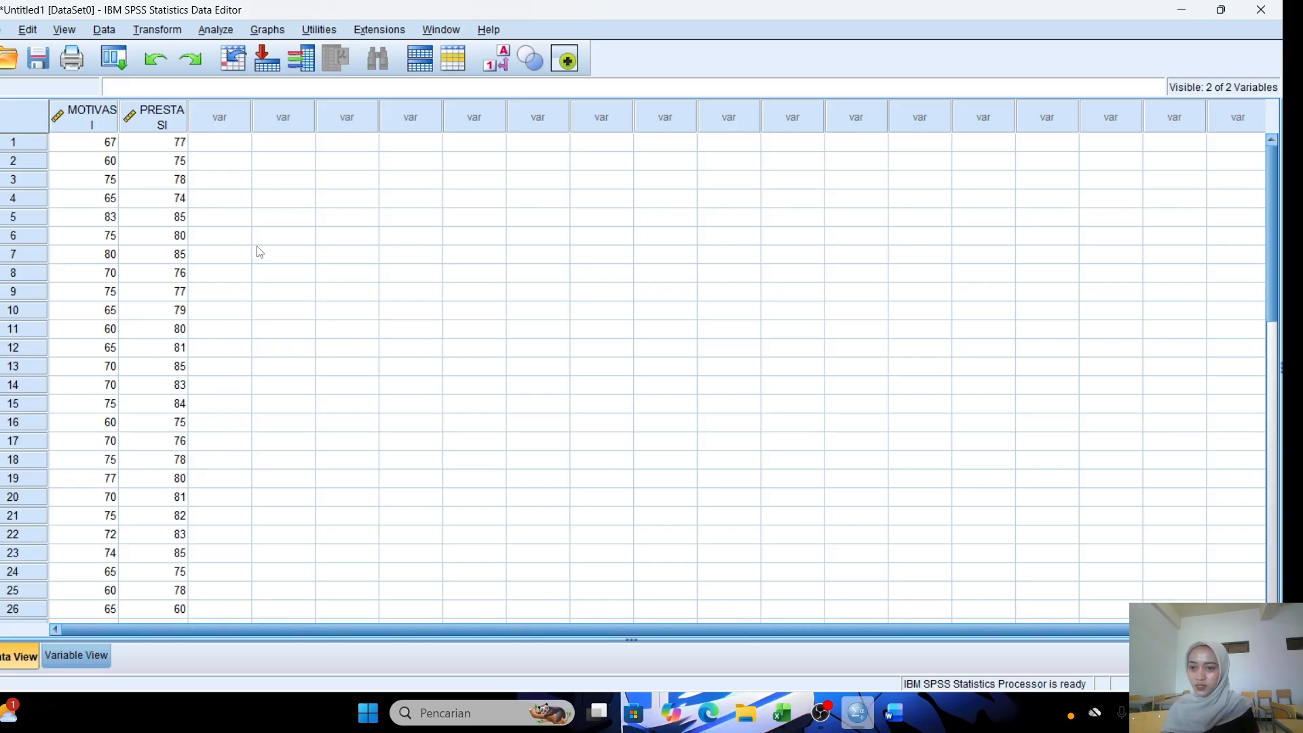
click(221, 30)
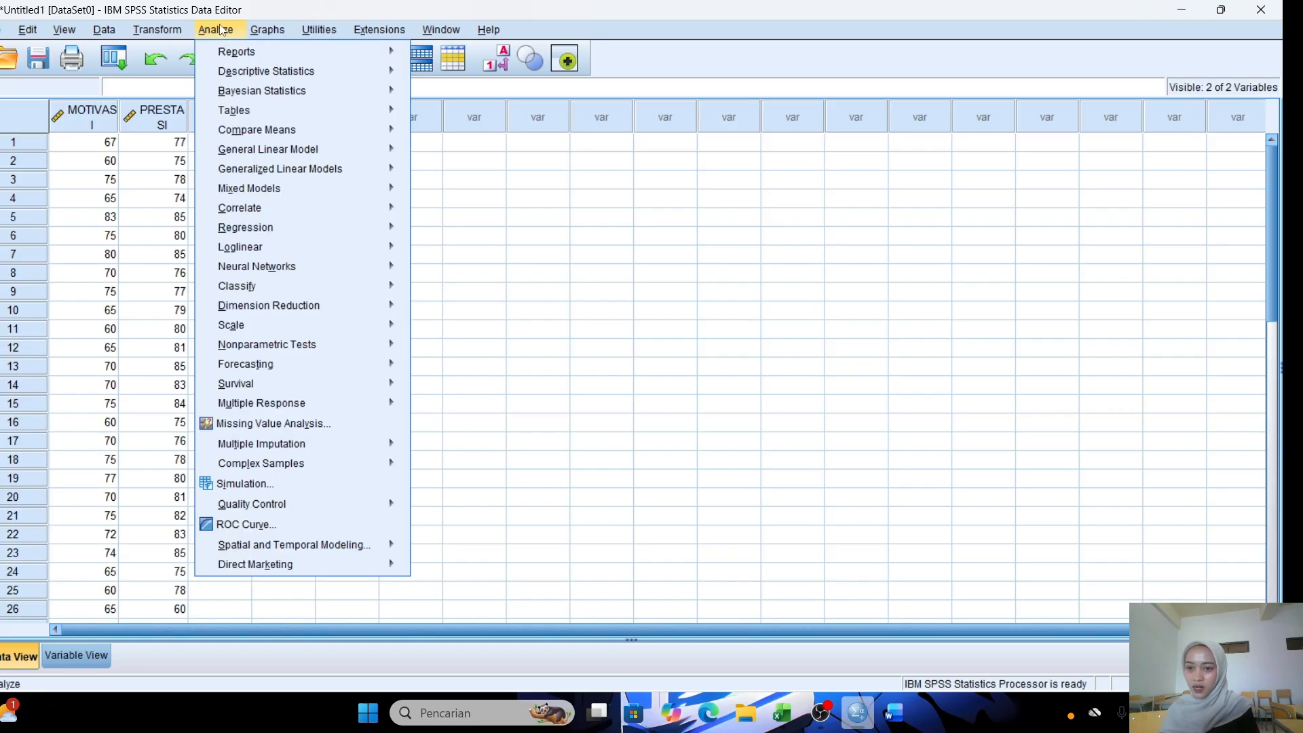
mouse_move(255, 71)
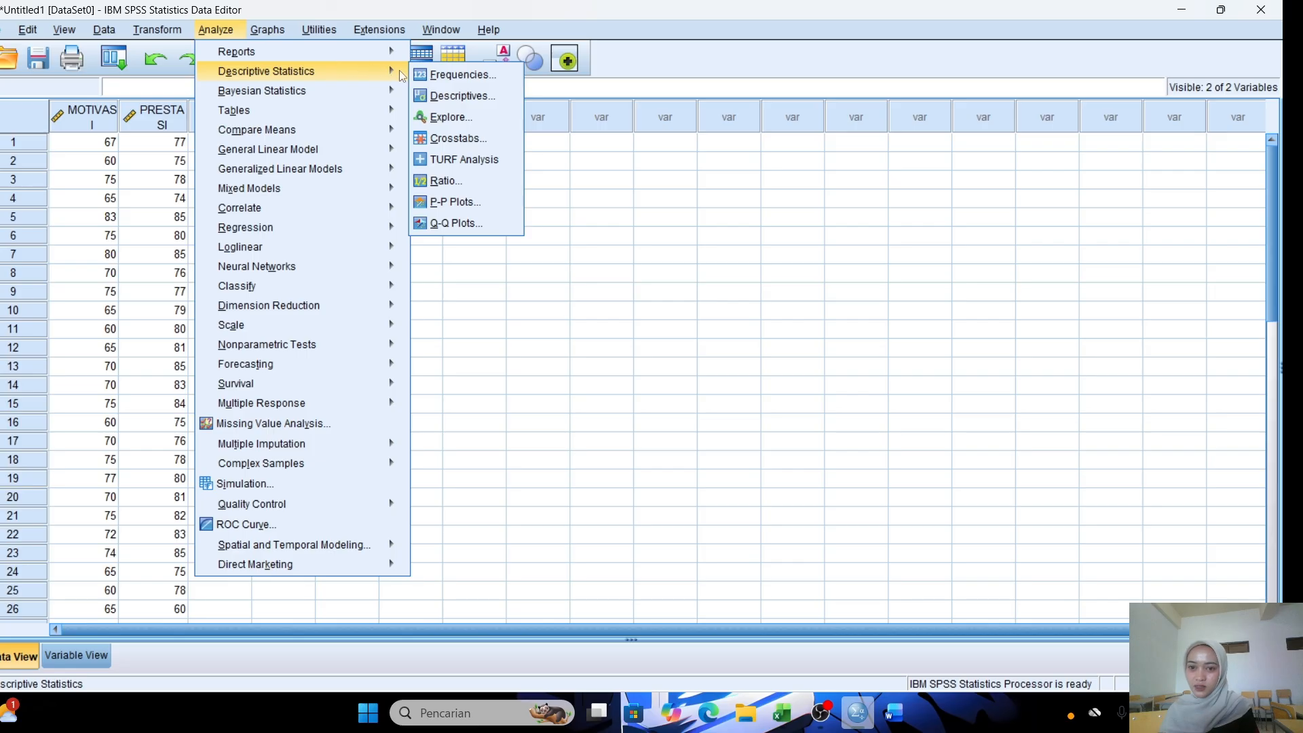
click(428, 116)
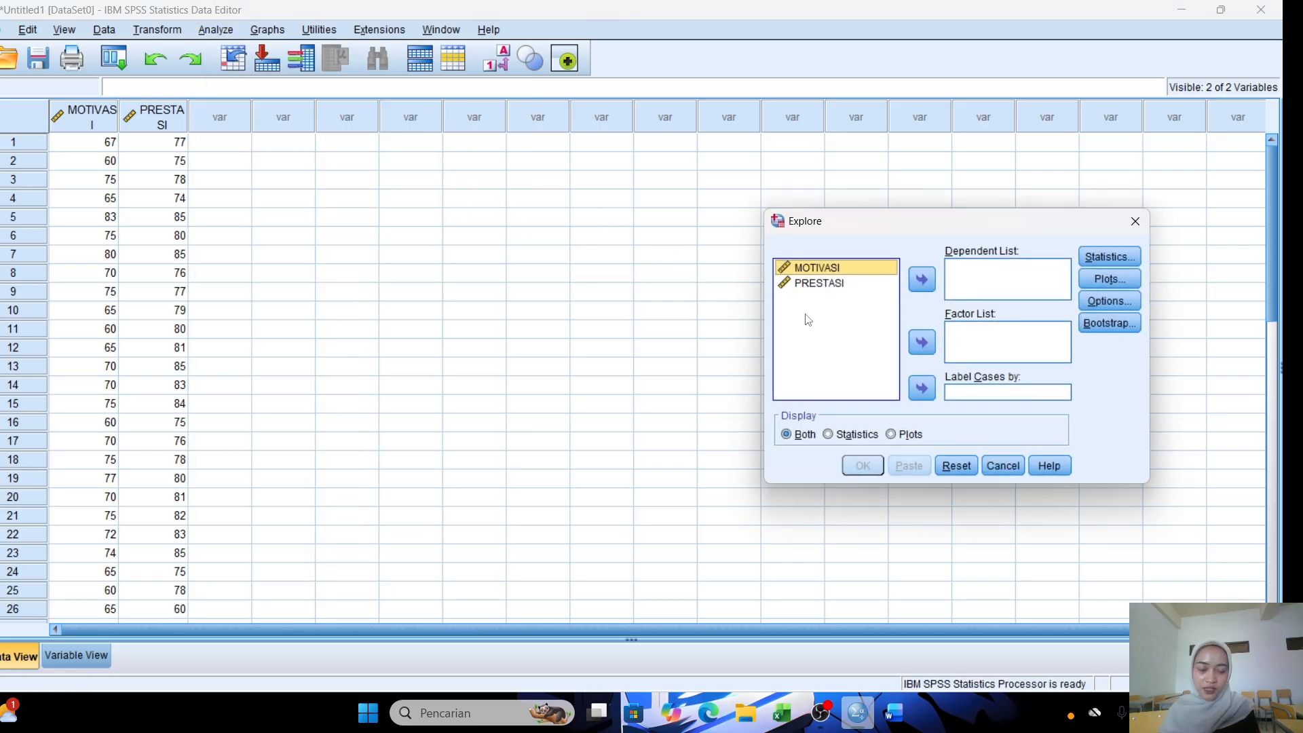
shift+click(856, 287)
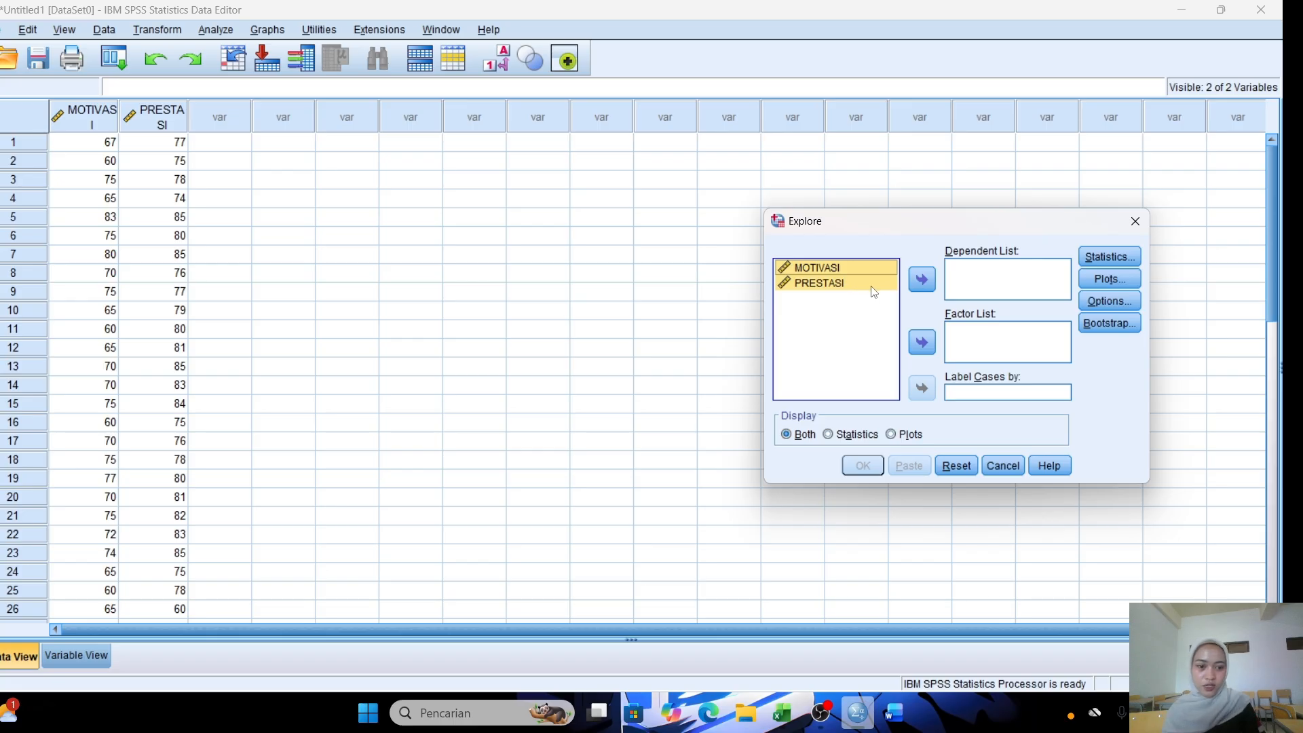
click(921, 280)
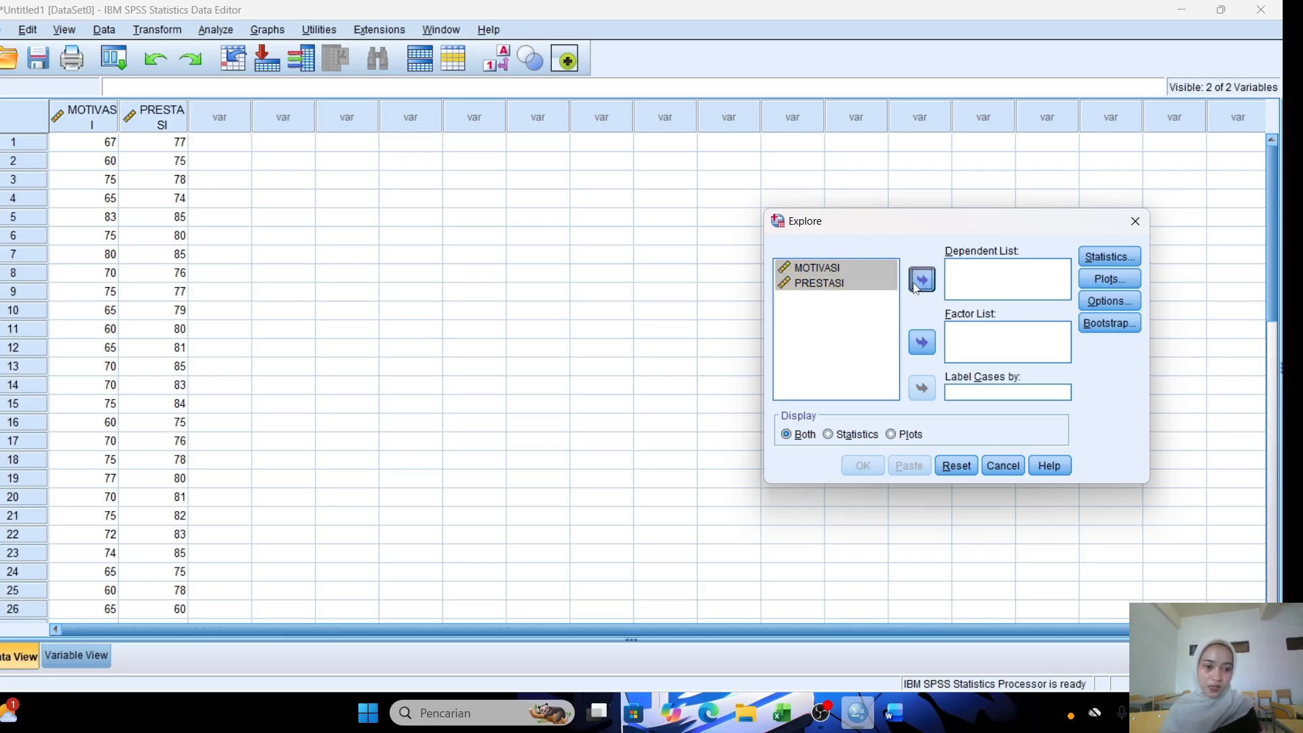
Step: Enable normality plots with tests for the Explore analysis and run it
click(1101, 280)
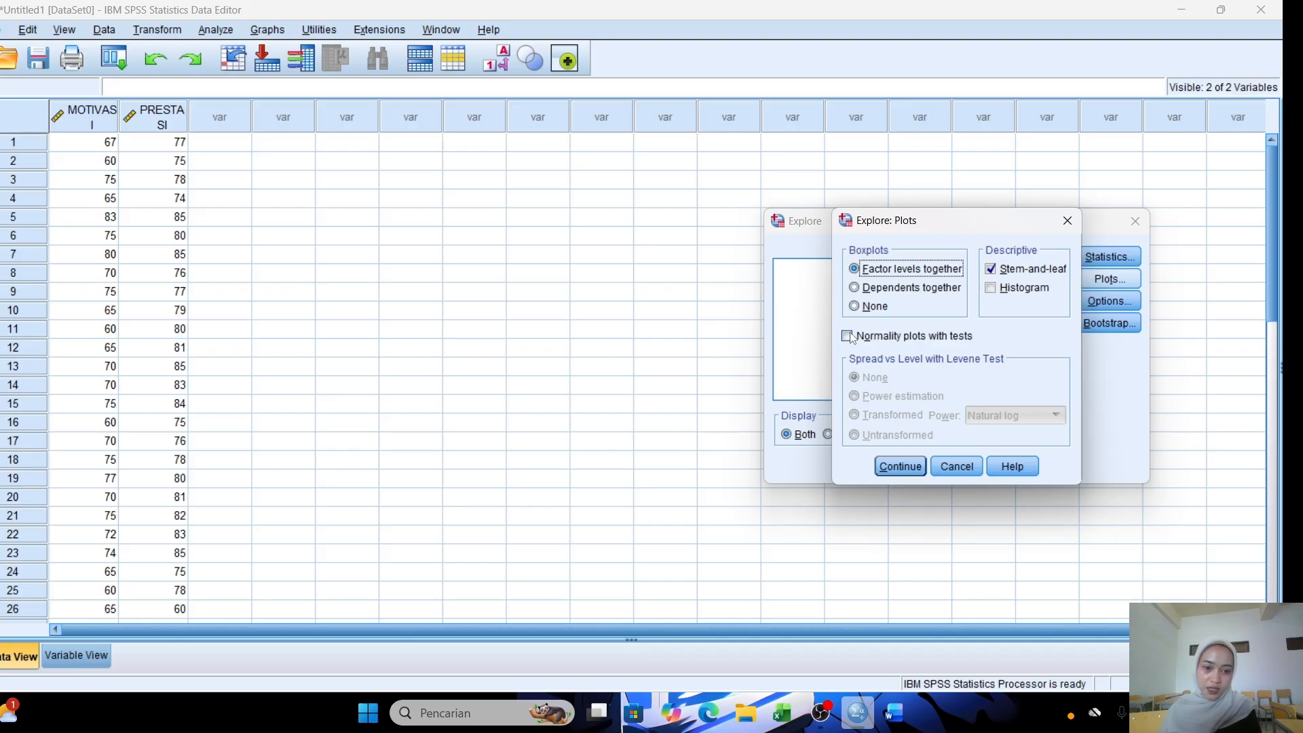
click(848, 337)
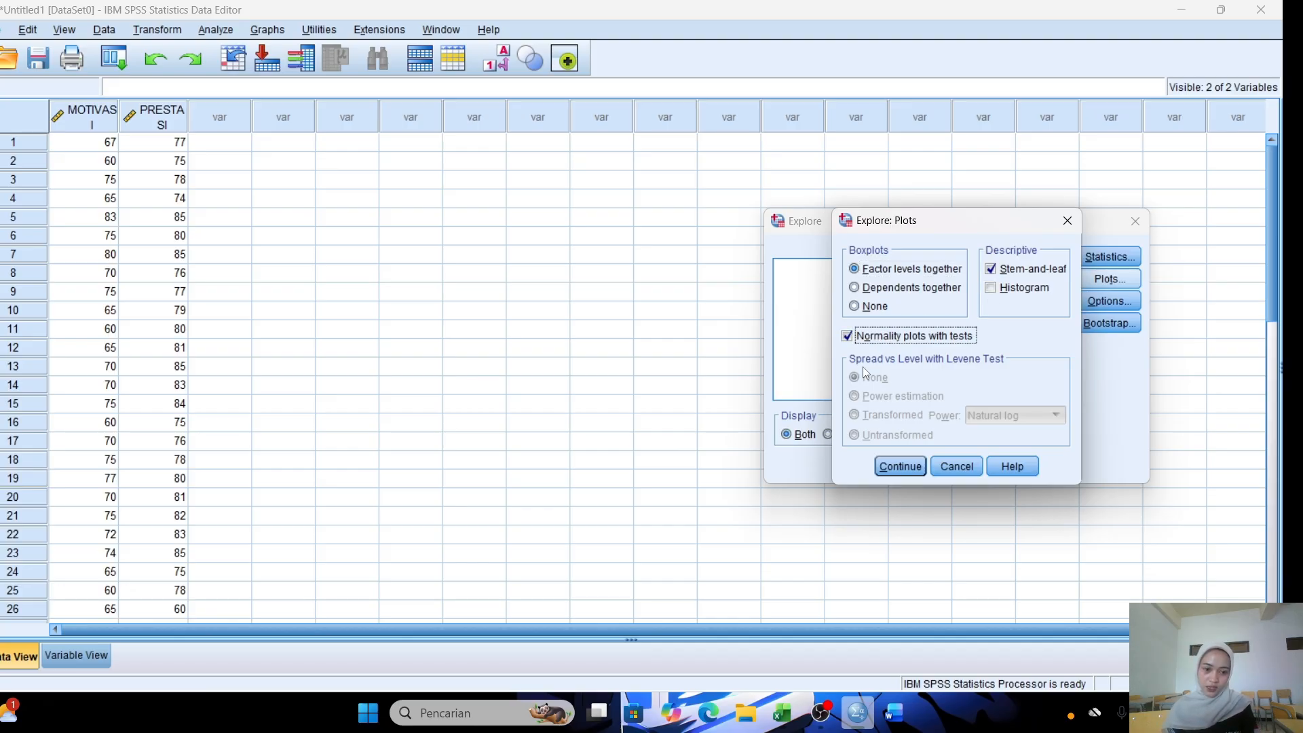
click(904, 465)
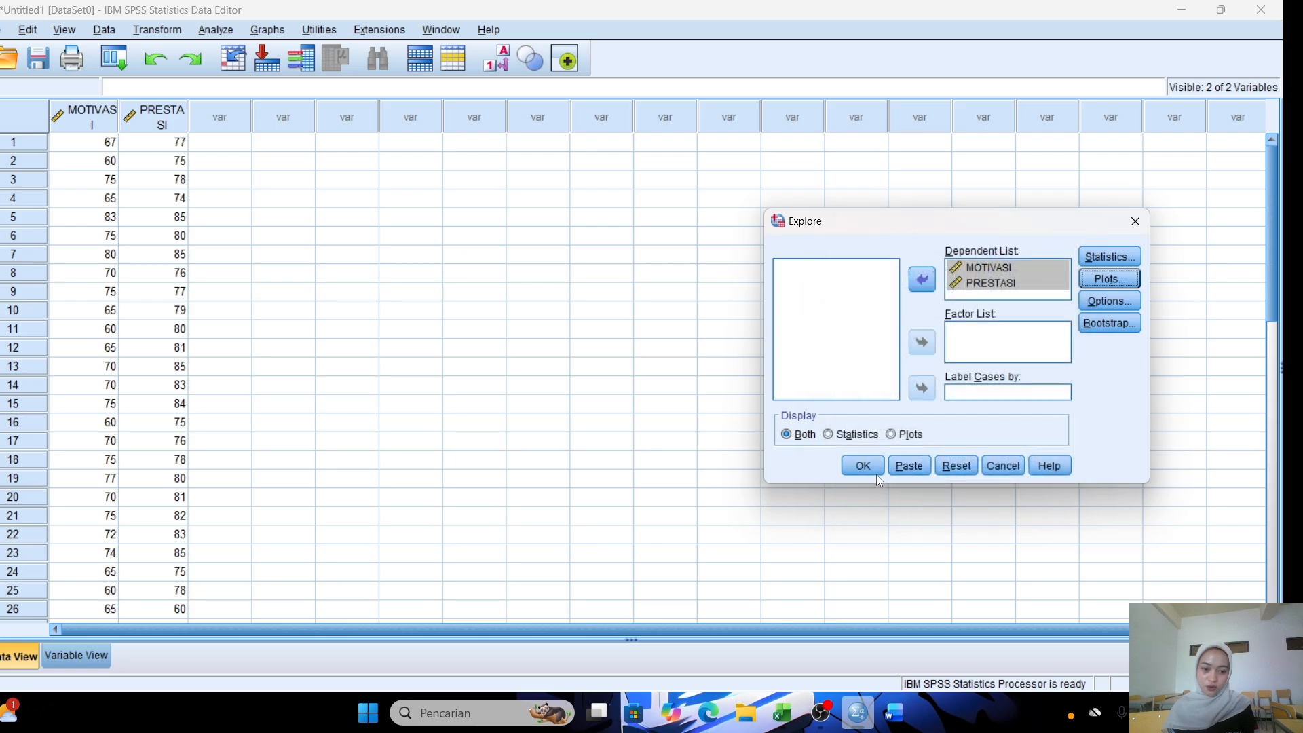
click(874, 472)
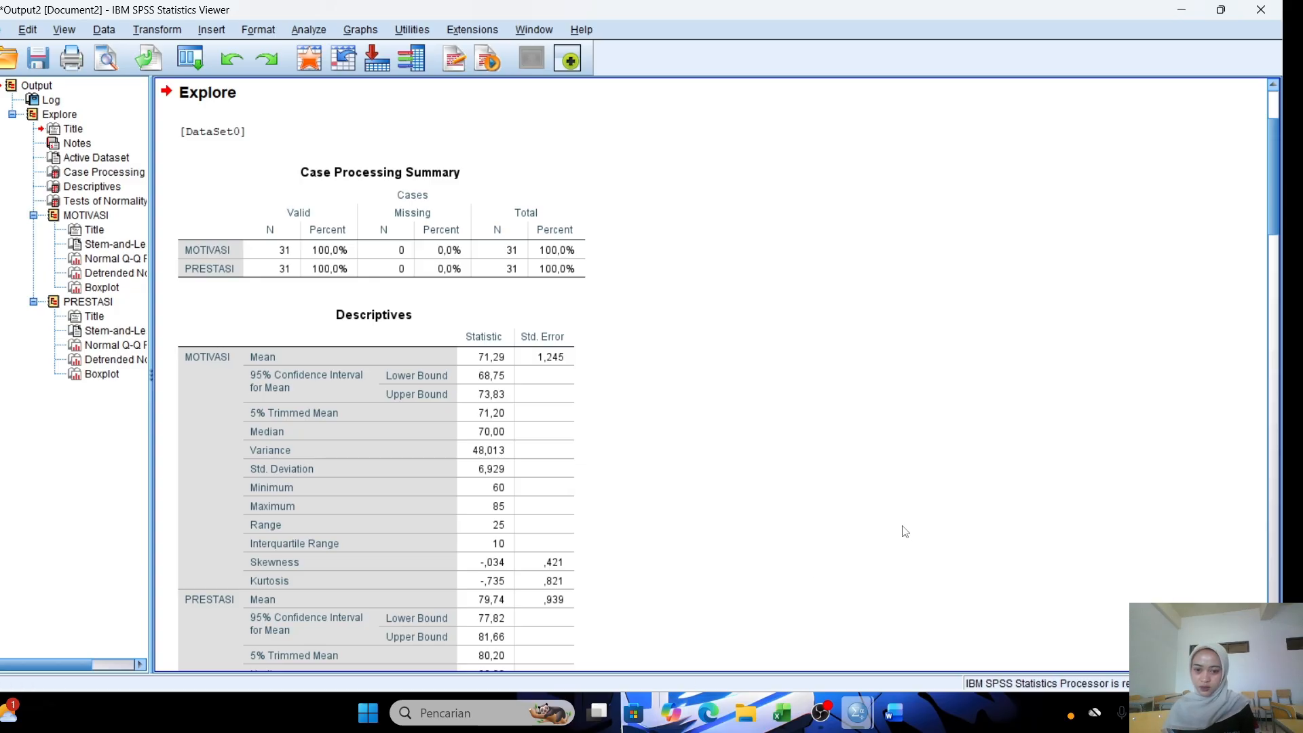
Step: Copy the Tests of Normality table from the Explore output and switch to the blank Word document
scroll(631, 357, down, 5)
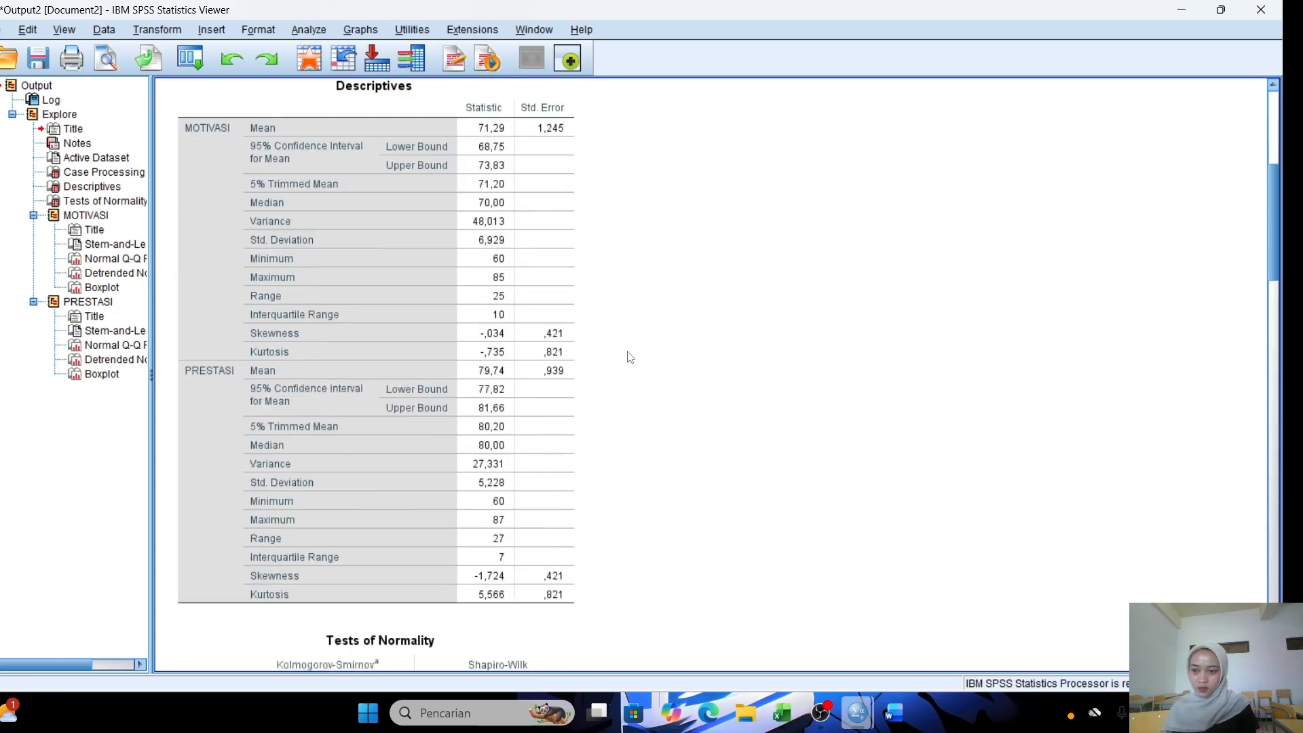
scroll(631, 357, down, 7)
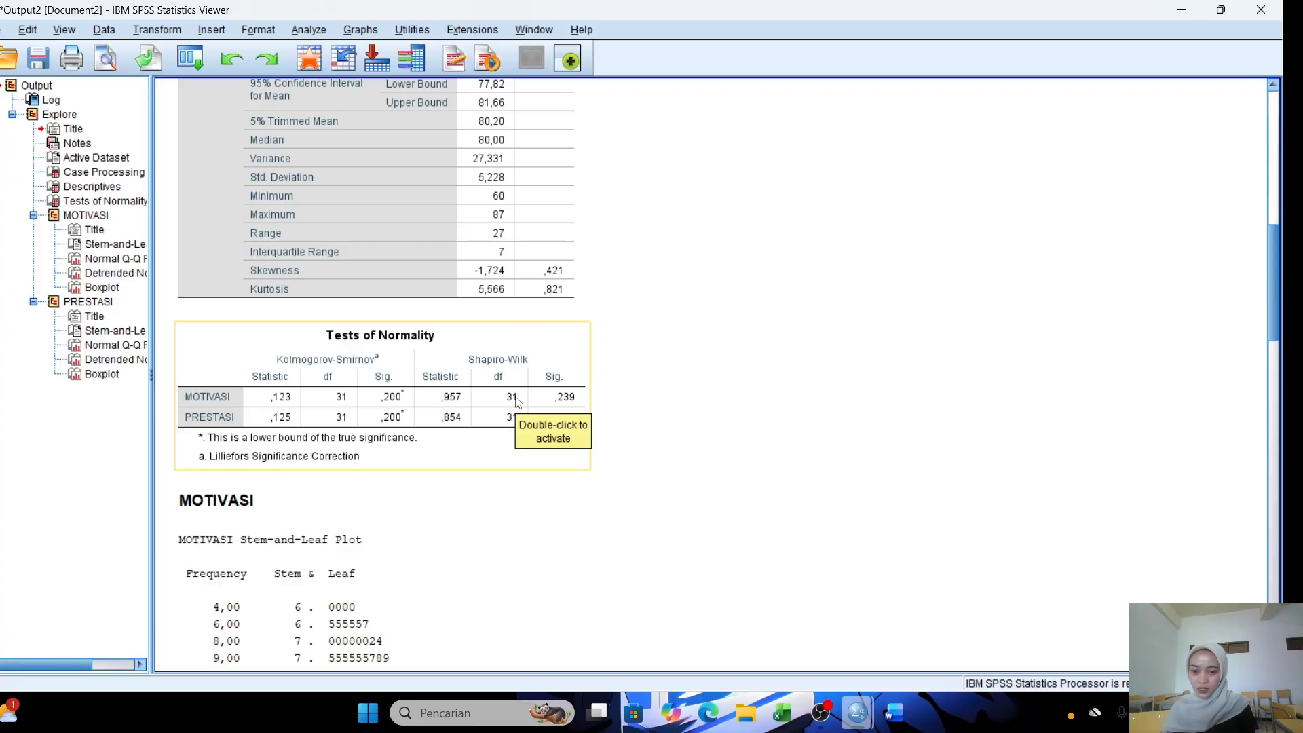
right_click(552, 351)
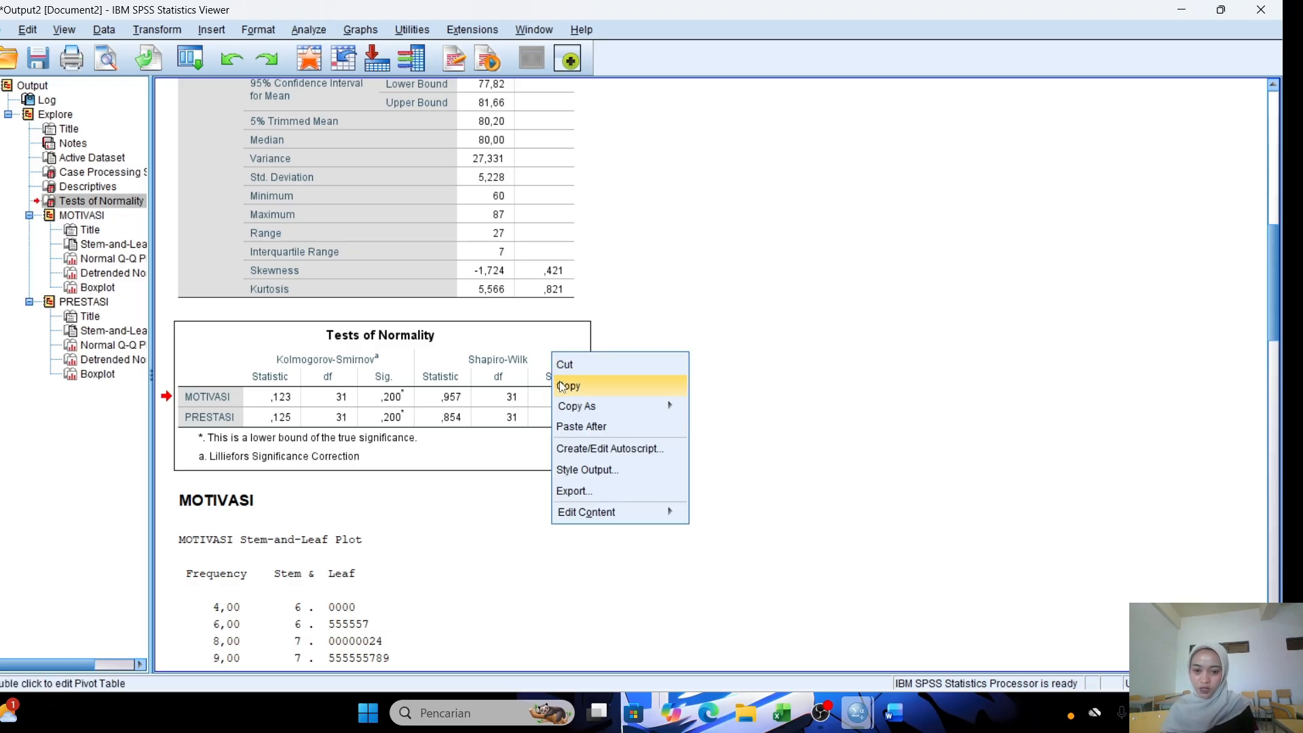
click(561, 386)
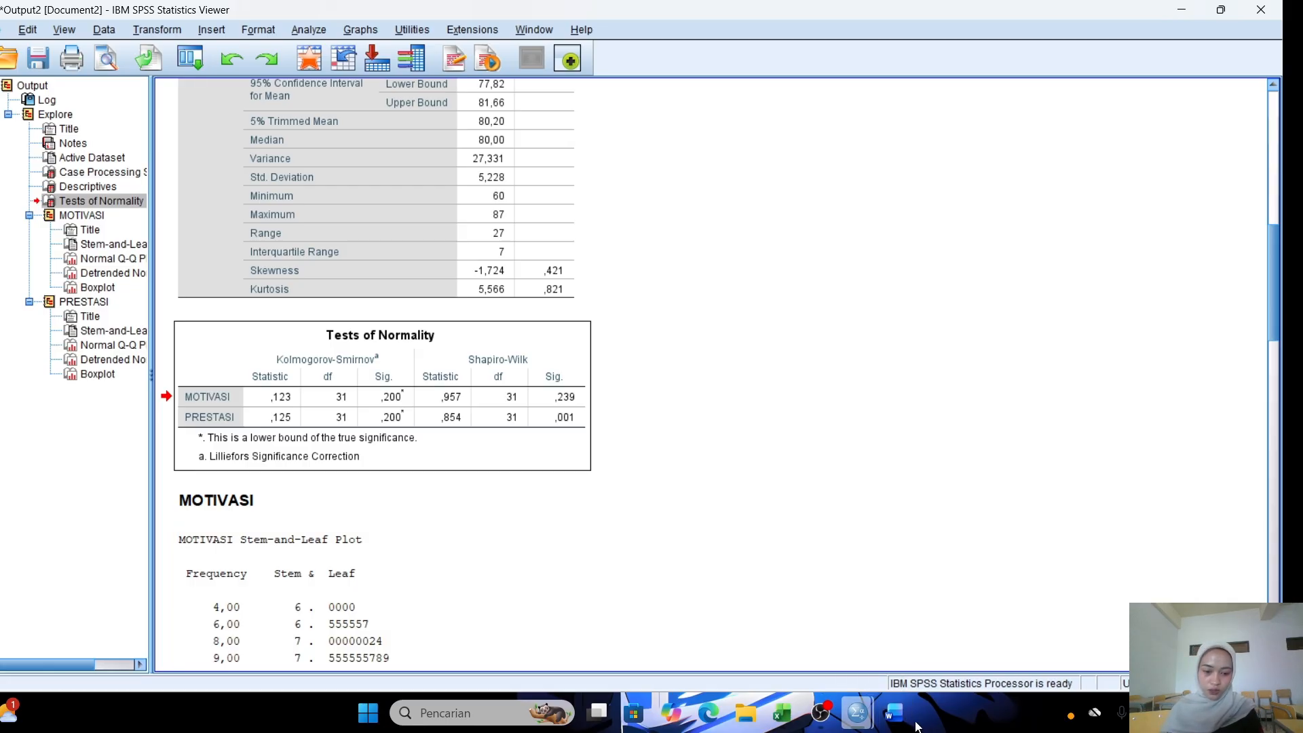
mouse_move(893, 712)
click(894, 668)
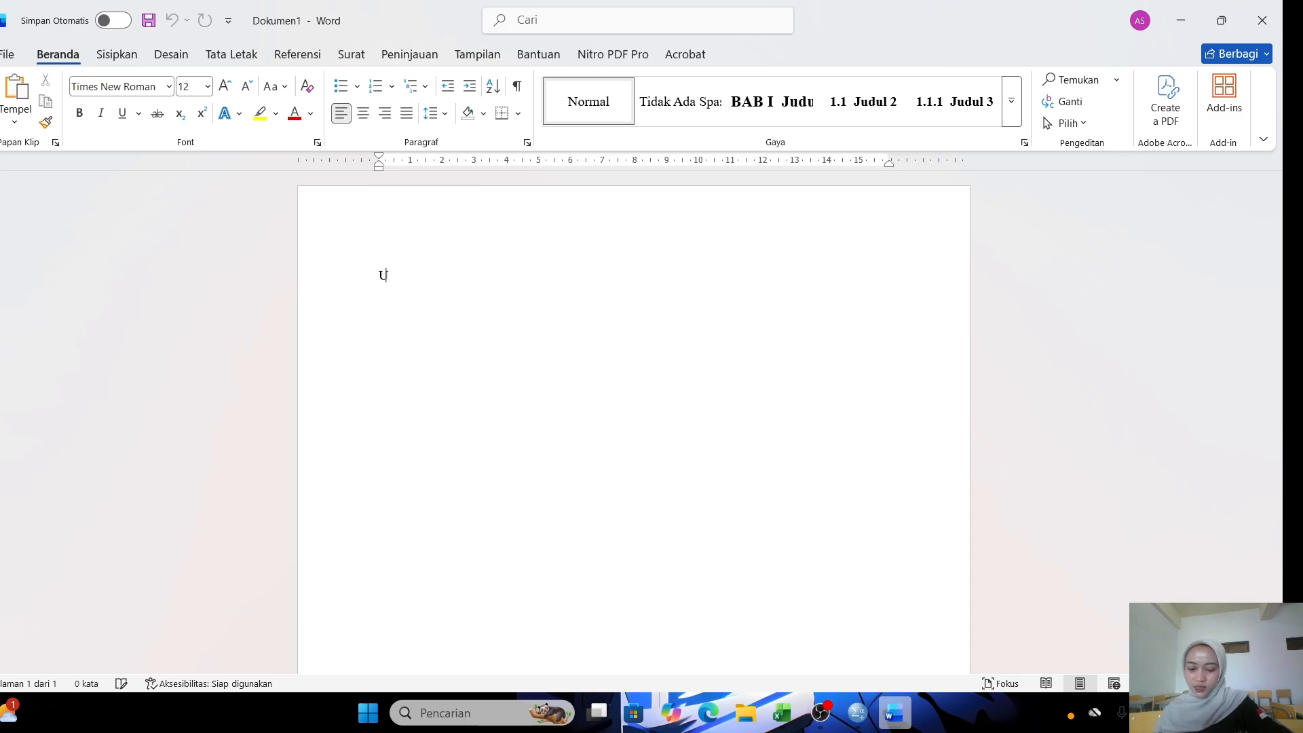
Step: Title the document "UJI NORMALITAS" and paste the copied Tests of Normality table beneath it with its source formatting kept
text(NORMA)
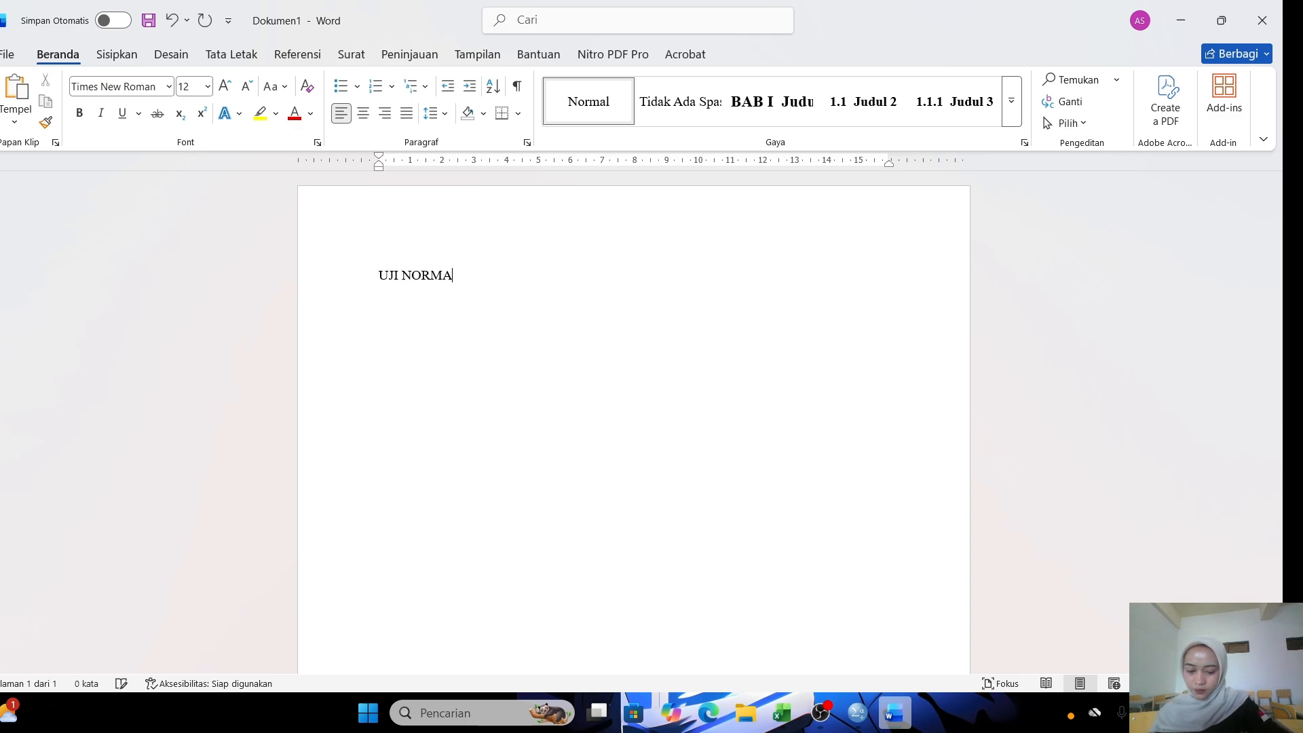
text(LITAS)
key(Return)
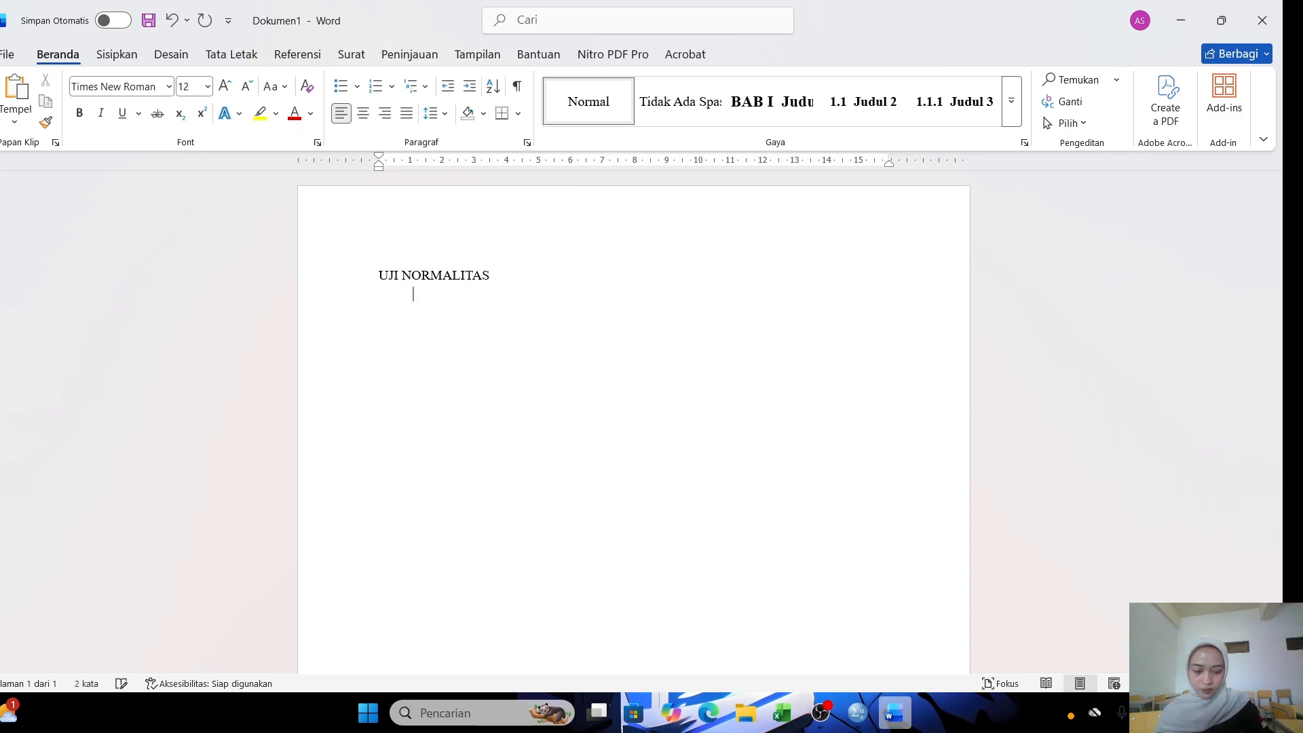
click(14, 121)
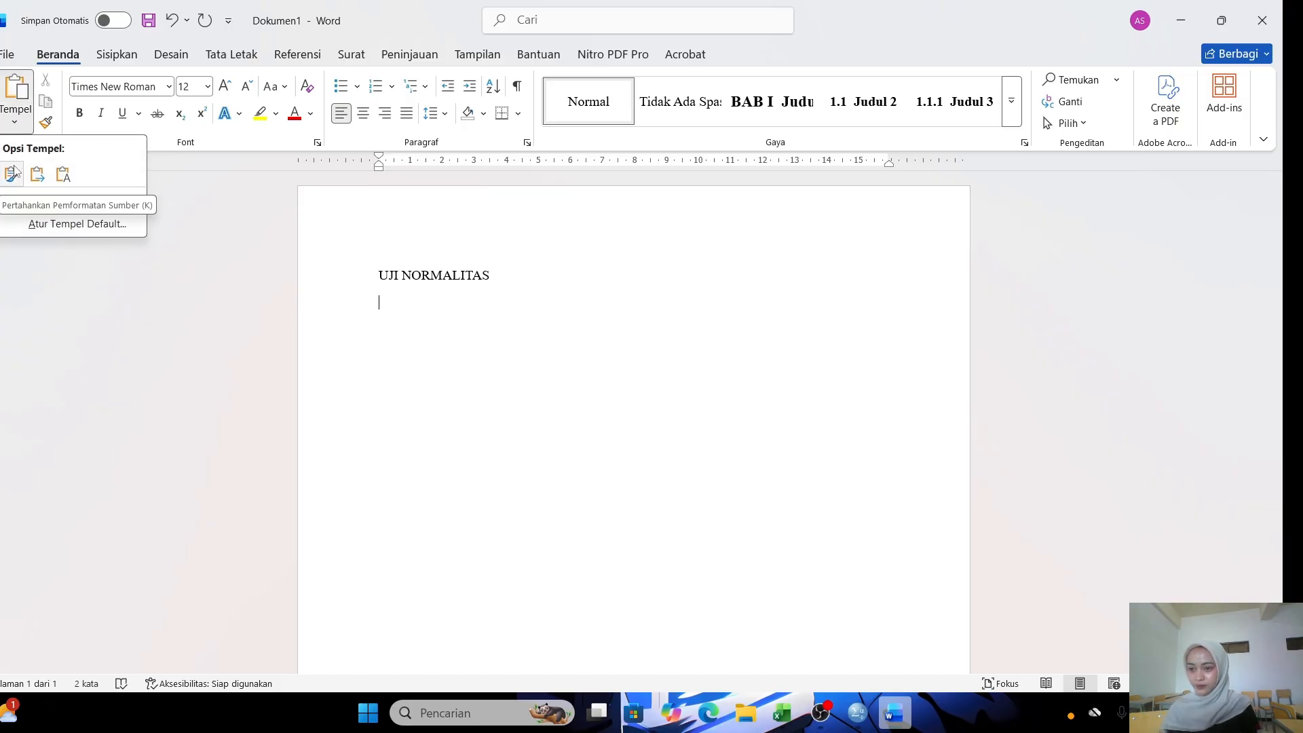
click(14, 172)
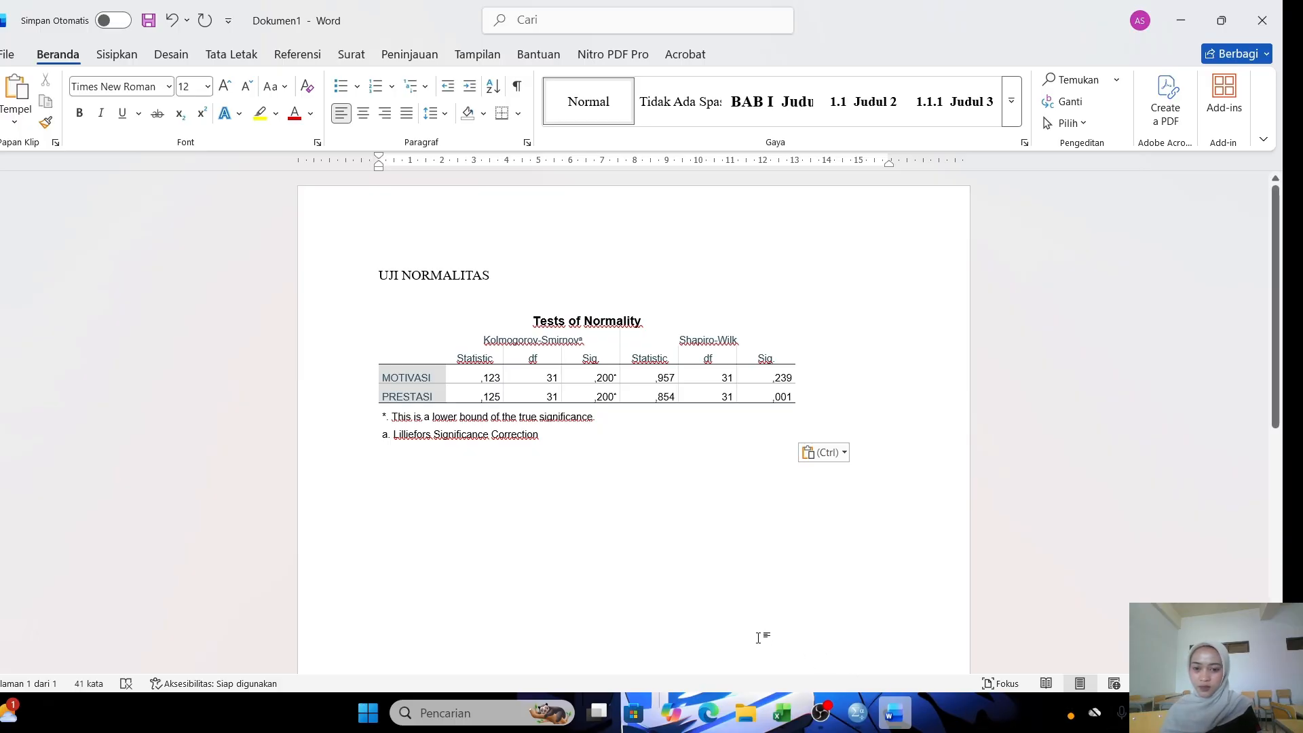
Step: Insert a table with four columns and three rows below the pasted Tests of Normality table
click(125, 60)
click(138, 94)
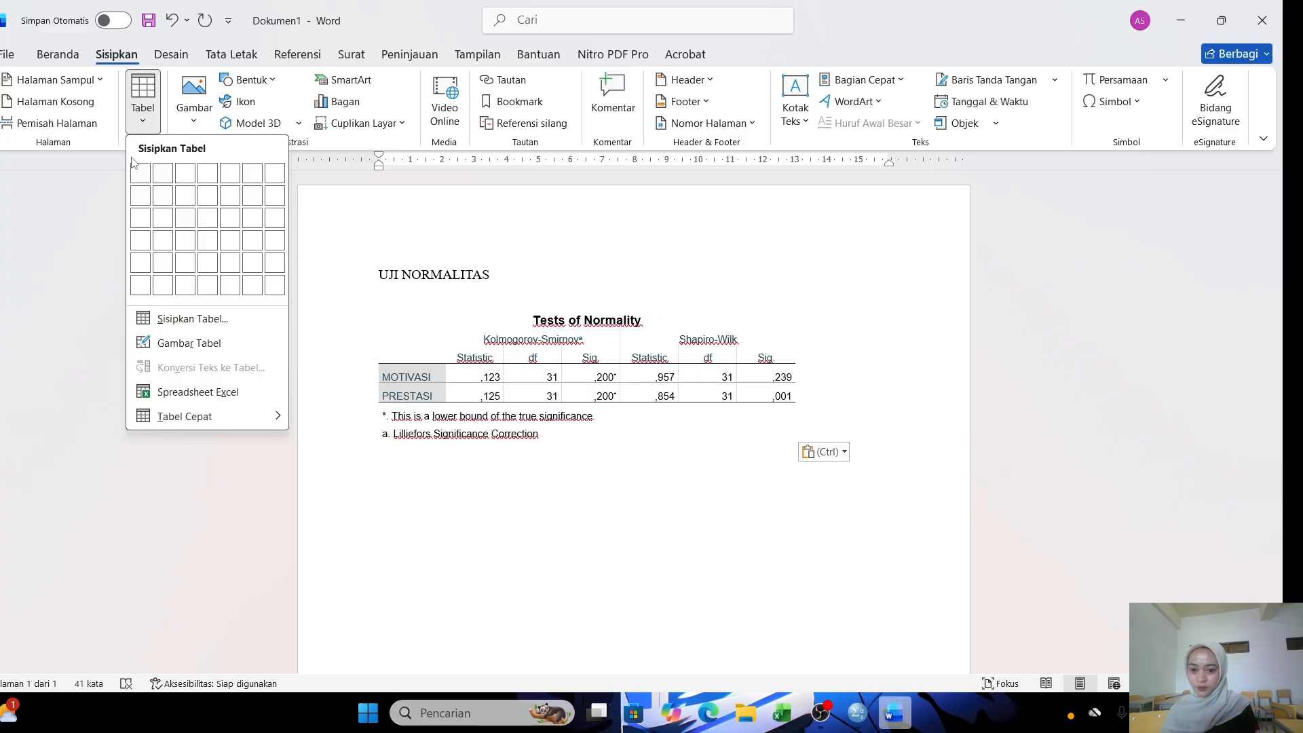
click(437, 476)
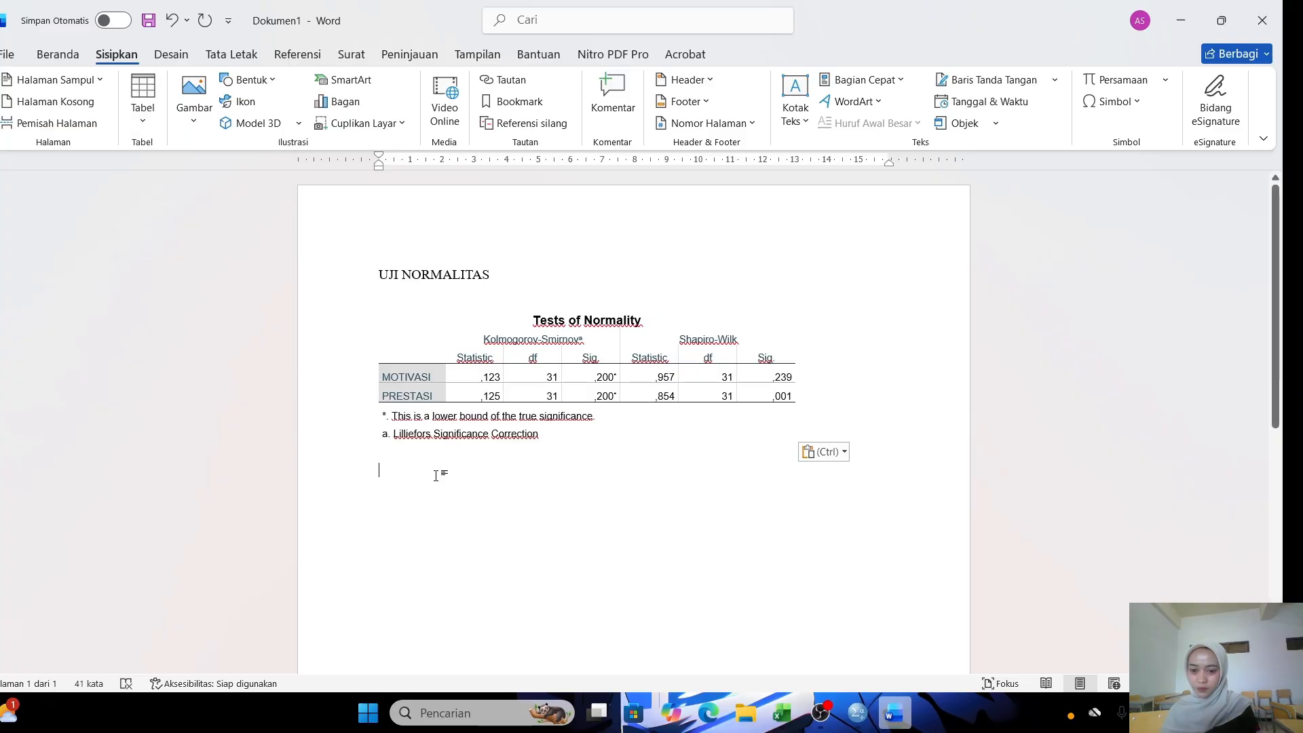
click(151, 84)
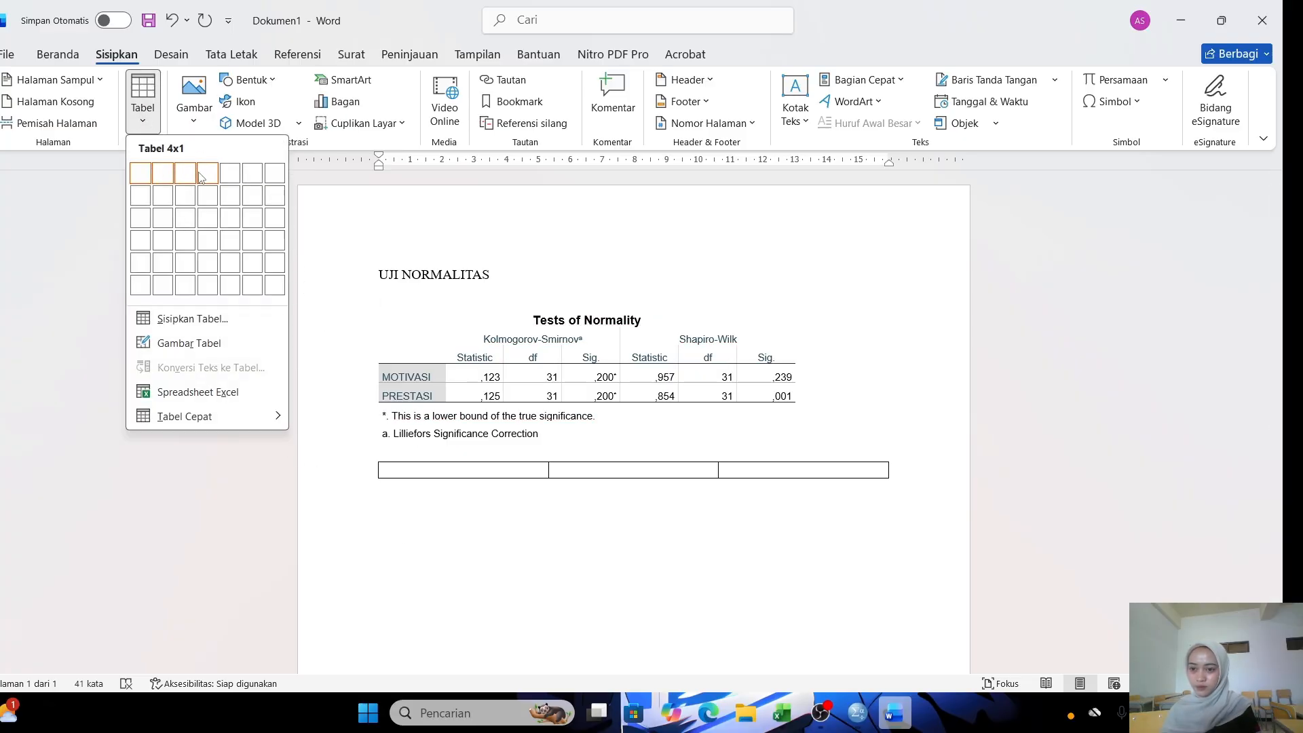
click(205, 216)
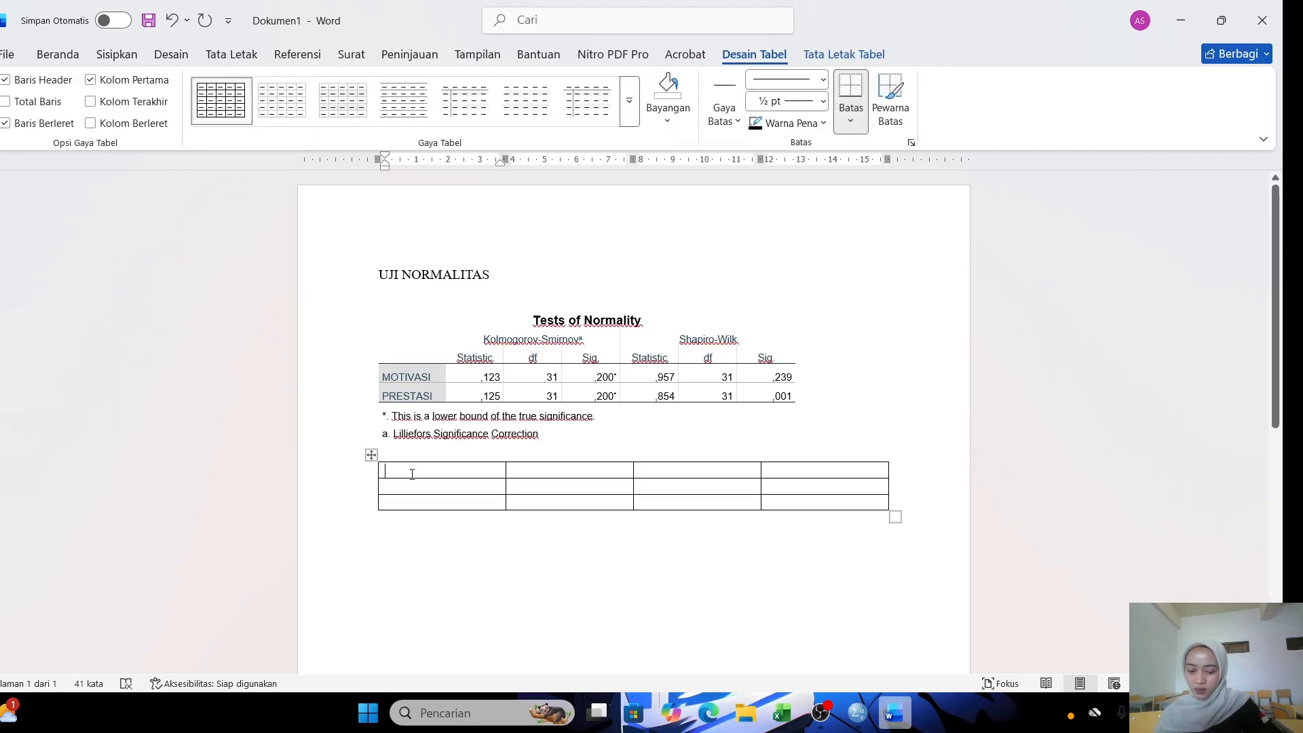
Step: Fill the new table's first column with the header "No." and the row numbers 1 and 2
text(No.)
key(Down)
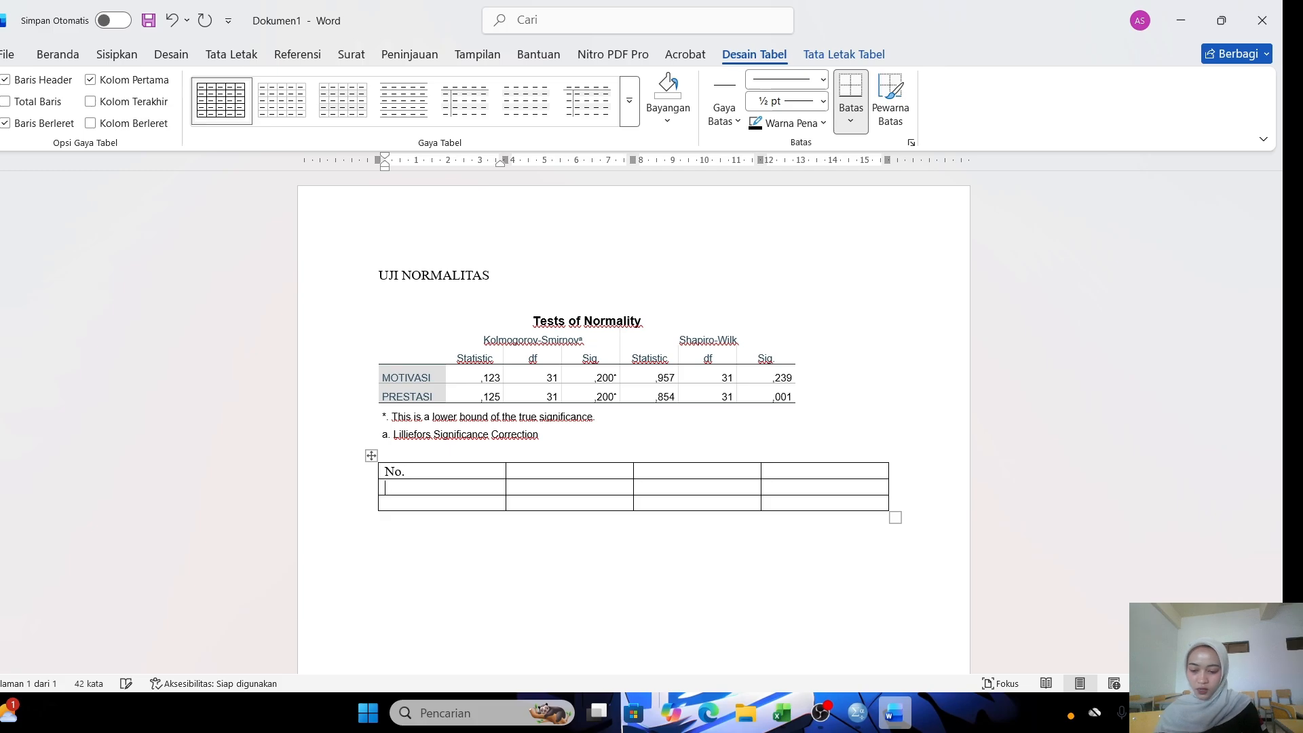
text(2)
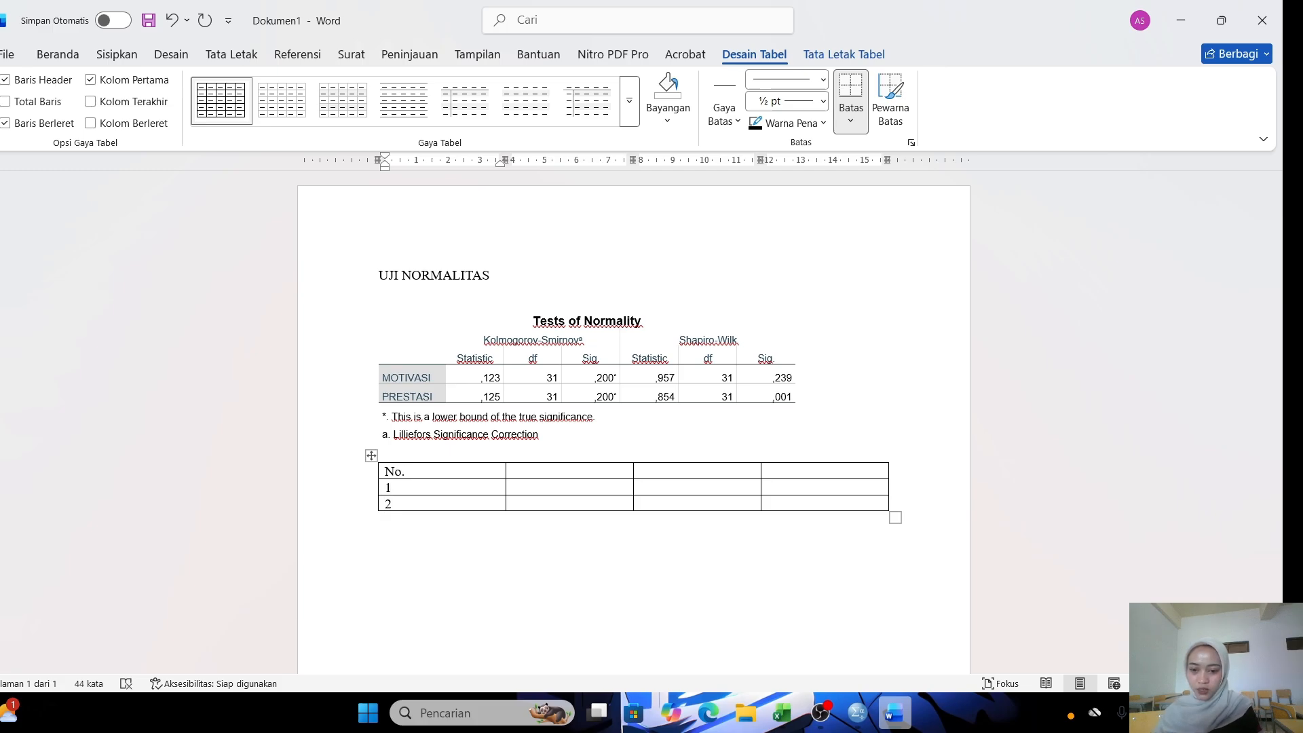
Step: Enter the headers "Sig" in the second column and "Keterangan" in the fourth, leaving the third header empty
click(585, 472)
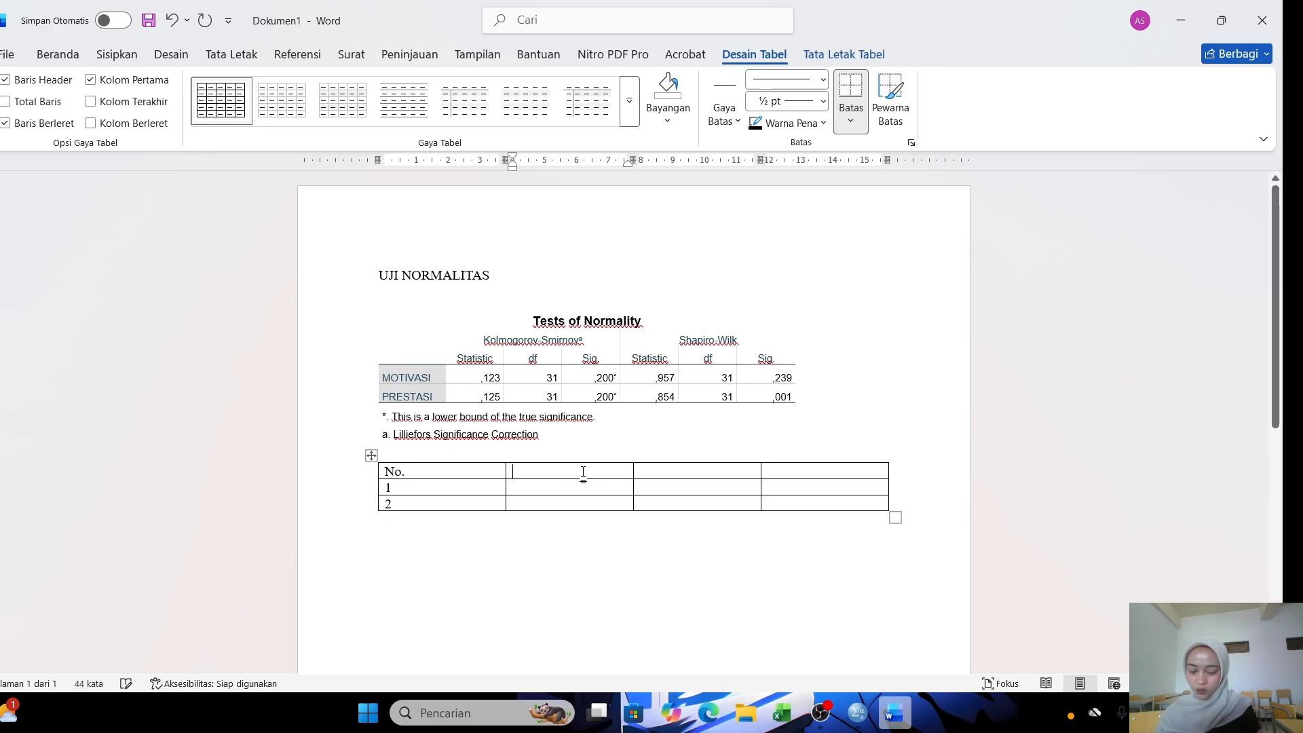
key(Caps_Lock)
key(Caps_Lock)
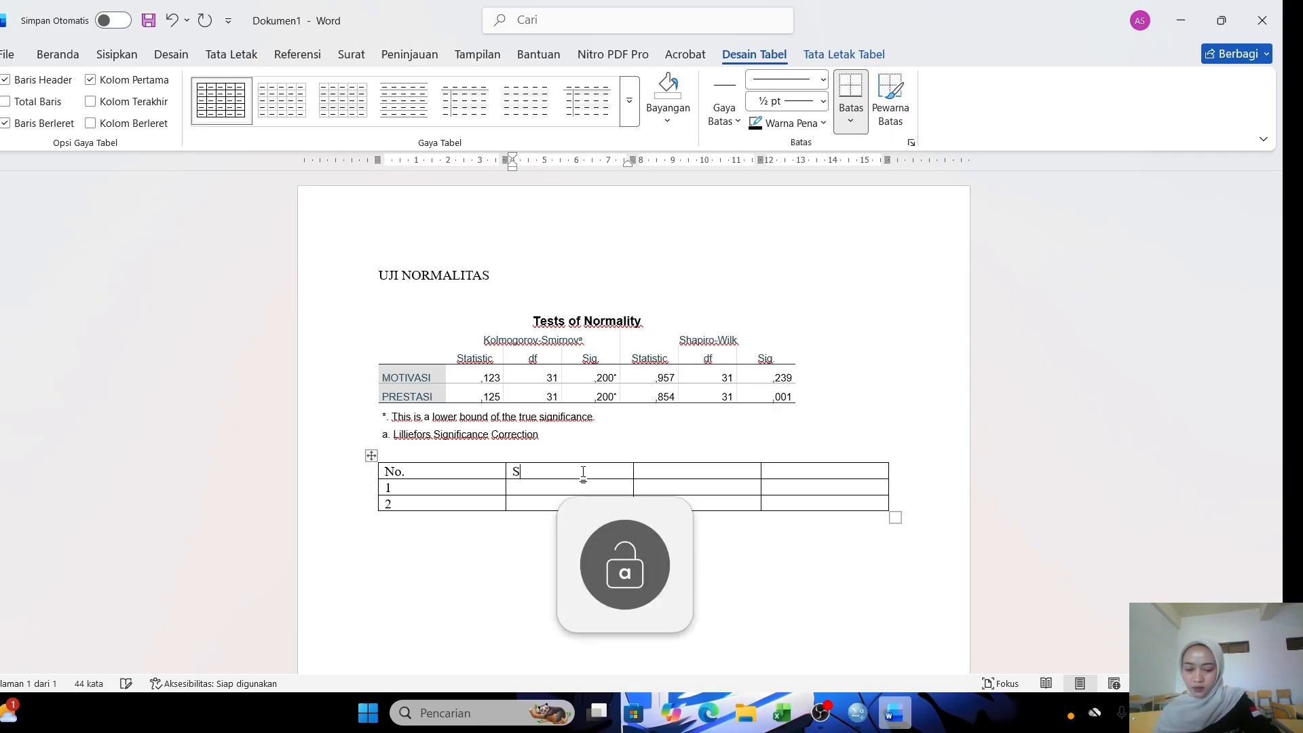
text(Sig)
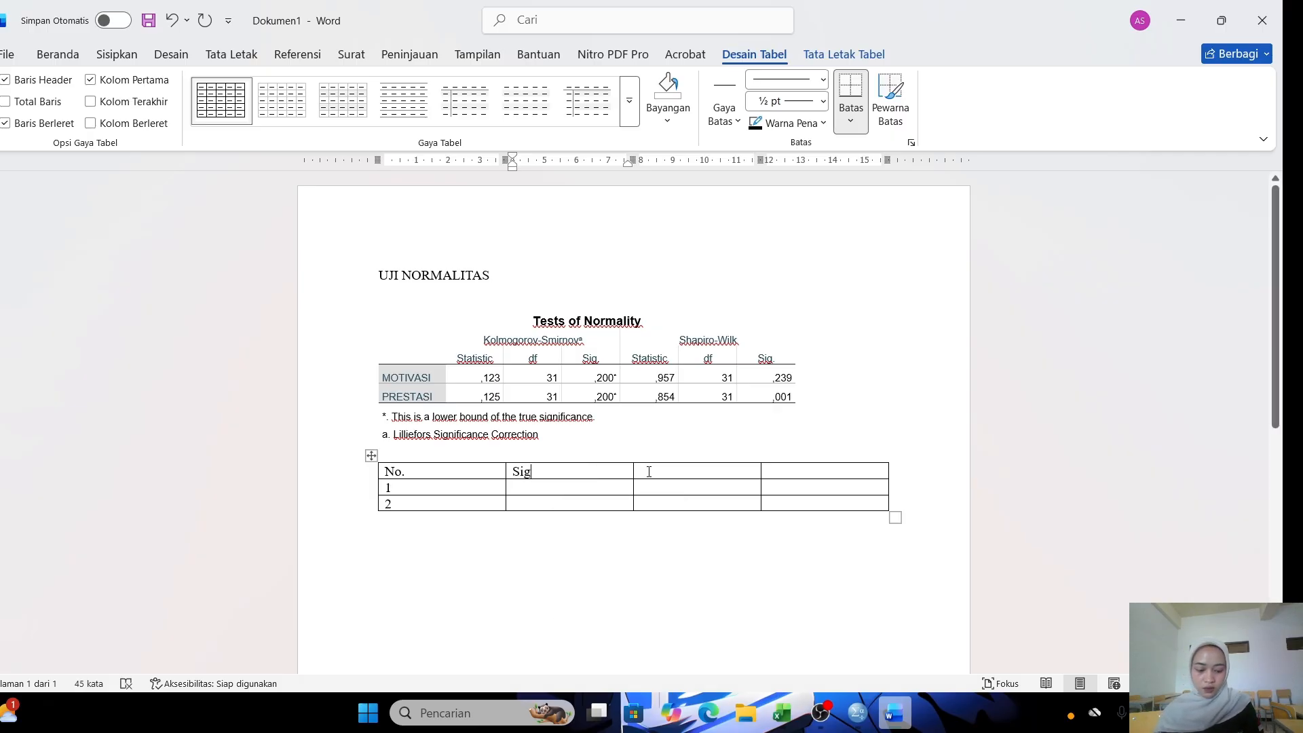
click(649, 471)
key(Tab)
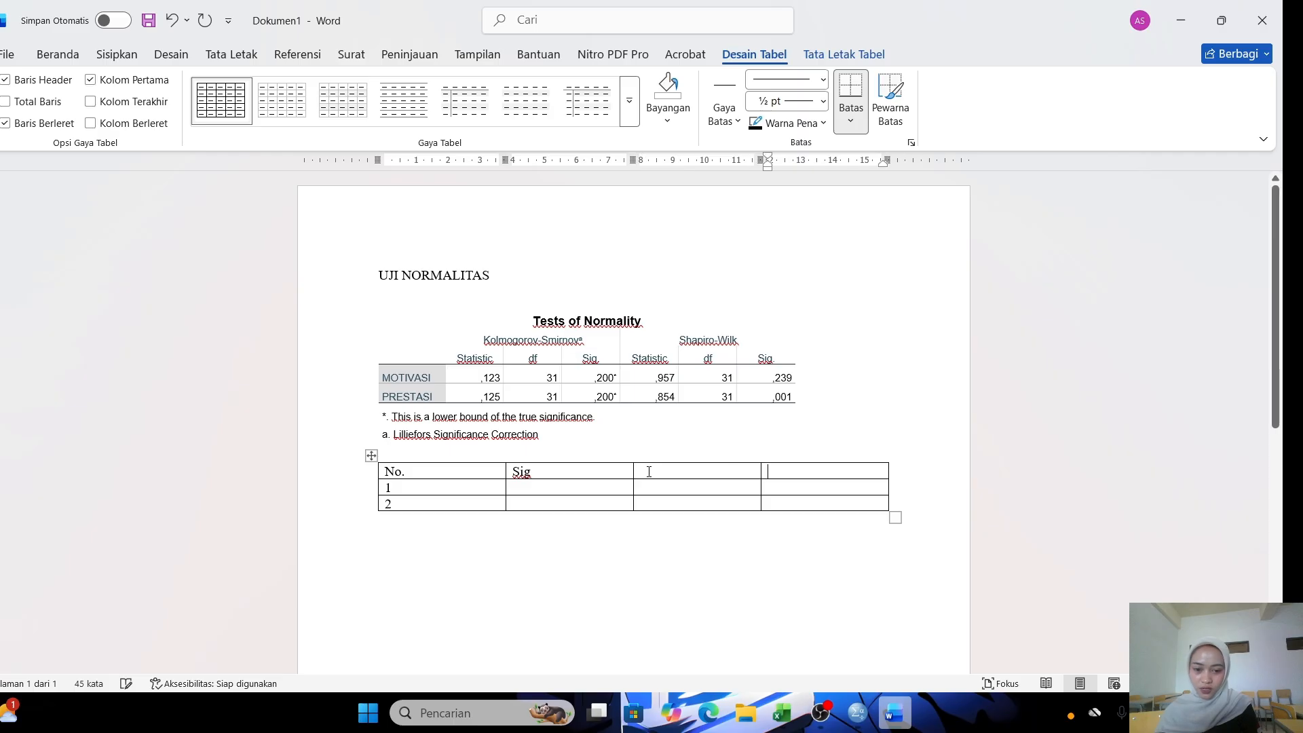
key(Caps_Lock)
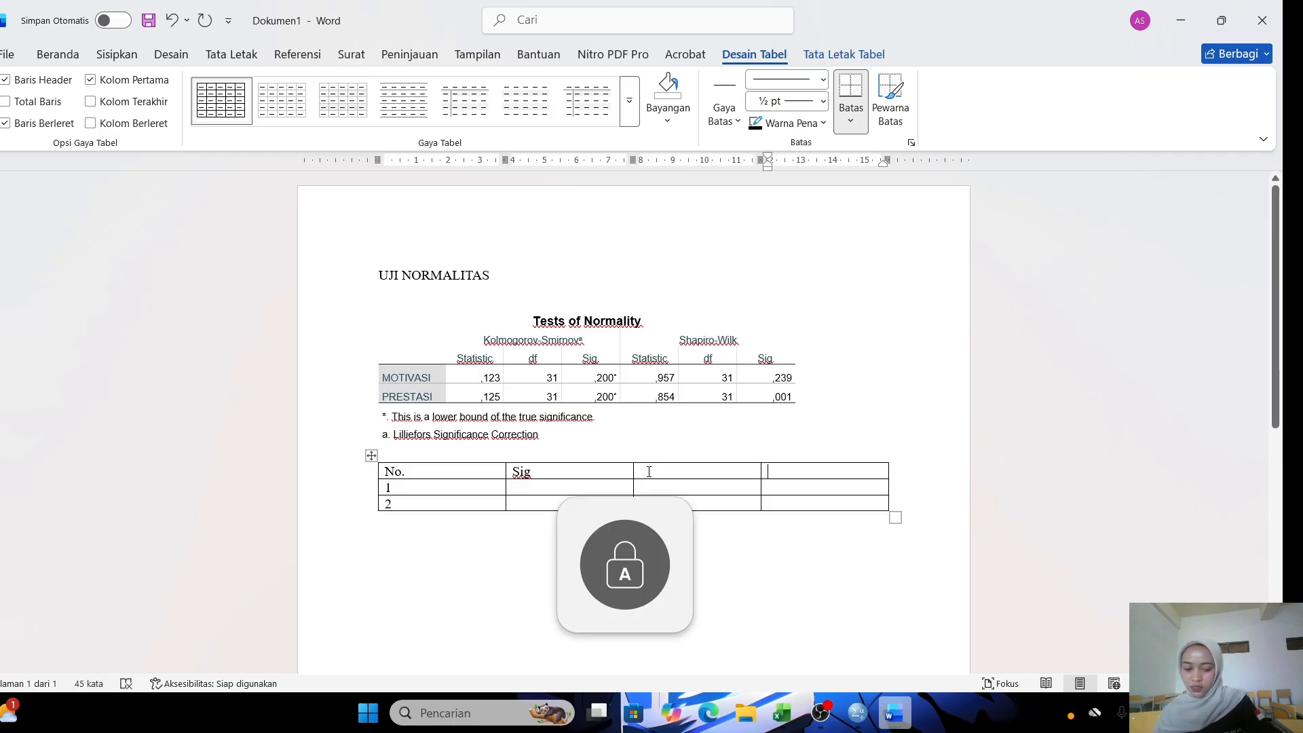
text(K)
key(Caps_Lock)
text(eteran)
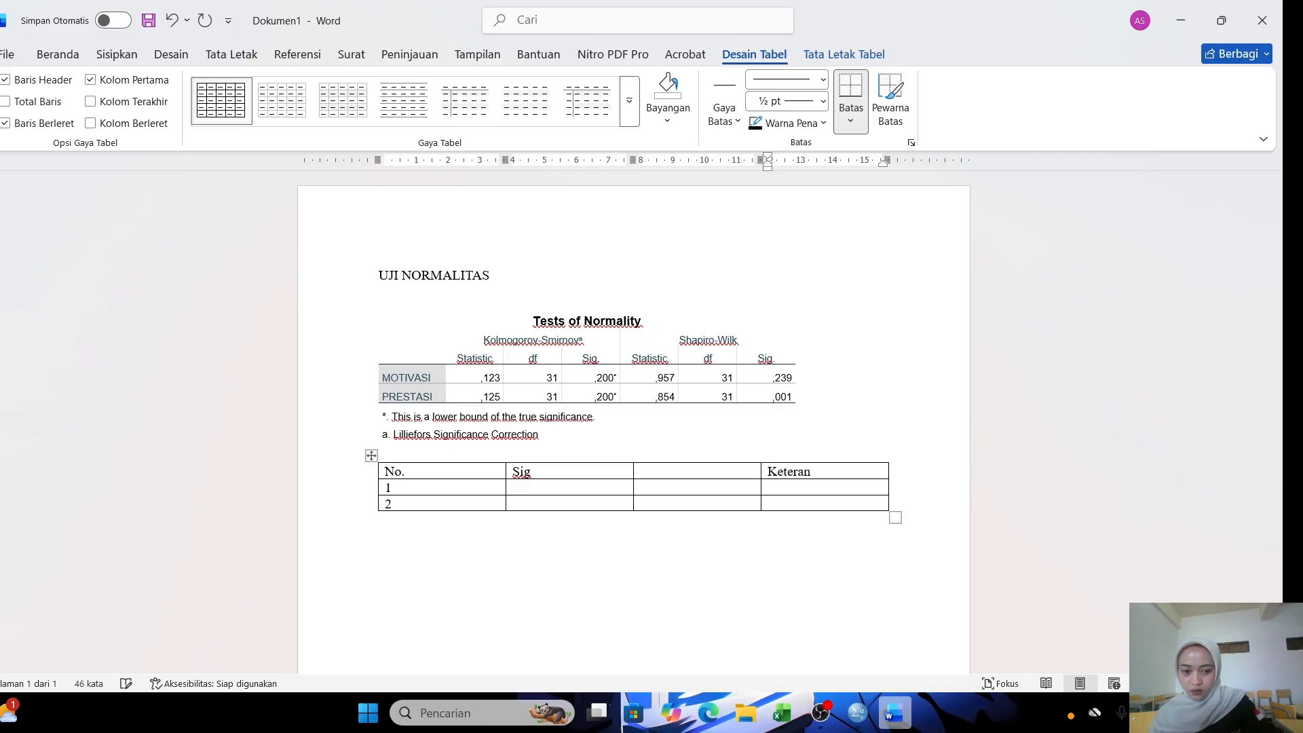
text(gan)
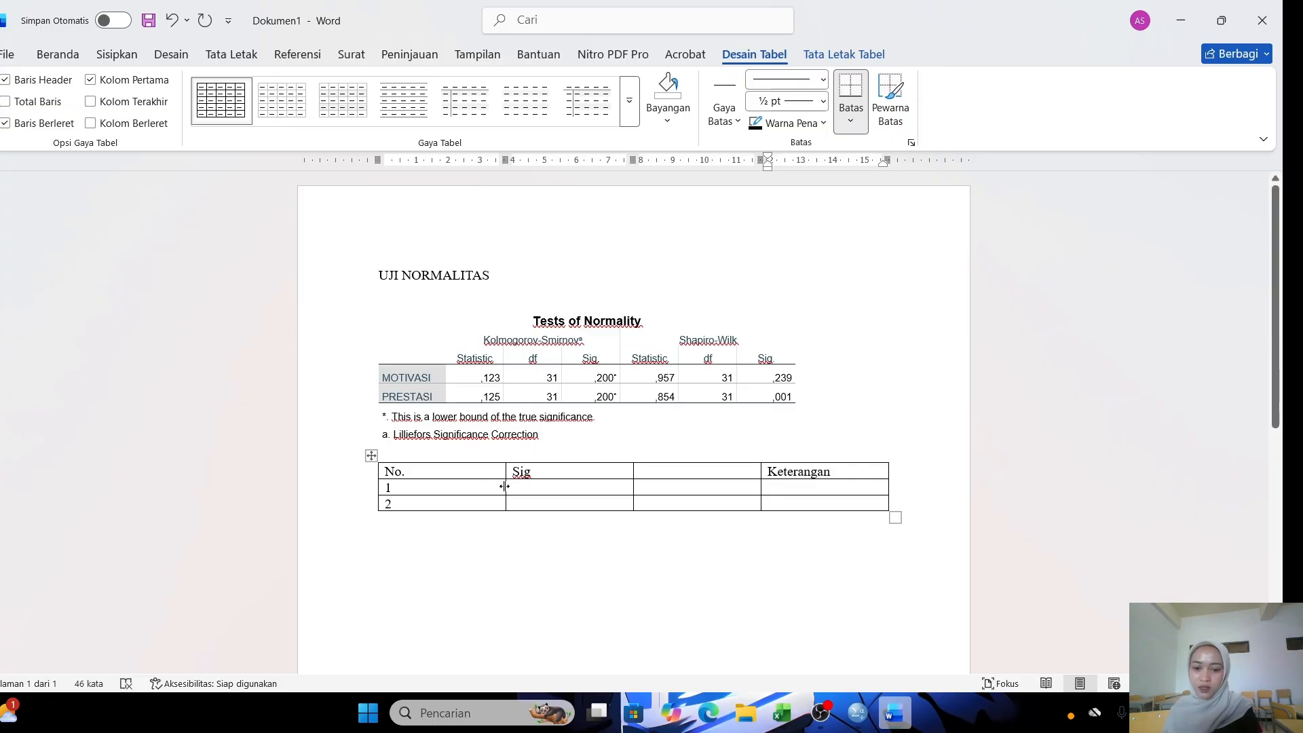
Step: Narrow the No. column to fit its numbers, then tighten the other columns so the table ends well short of the page margin
drag(503, 486, 419, 489)
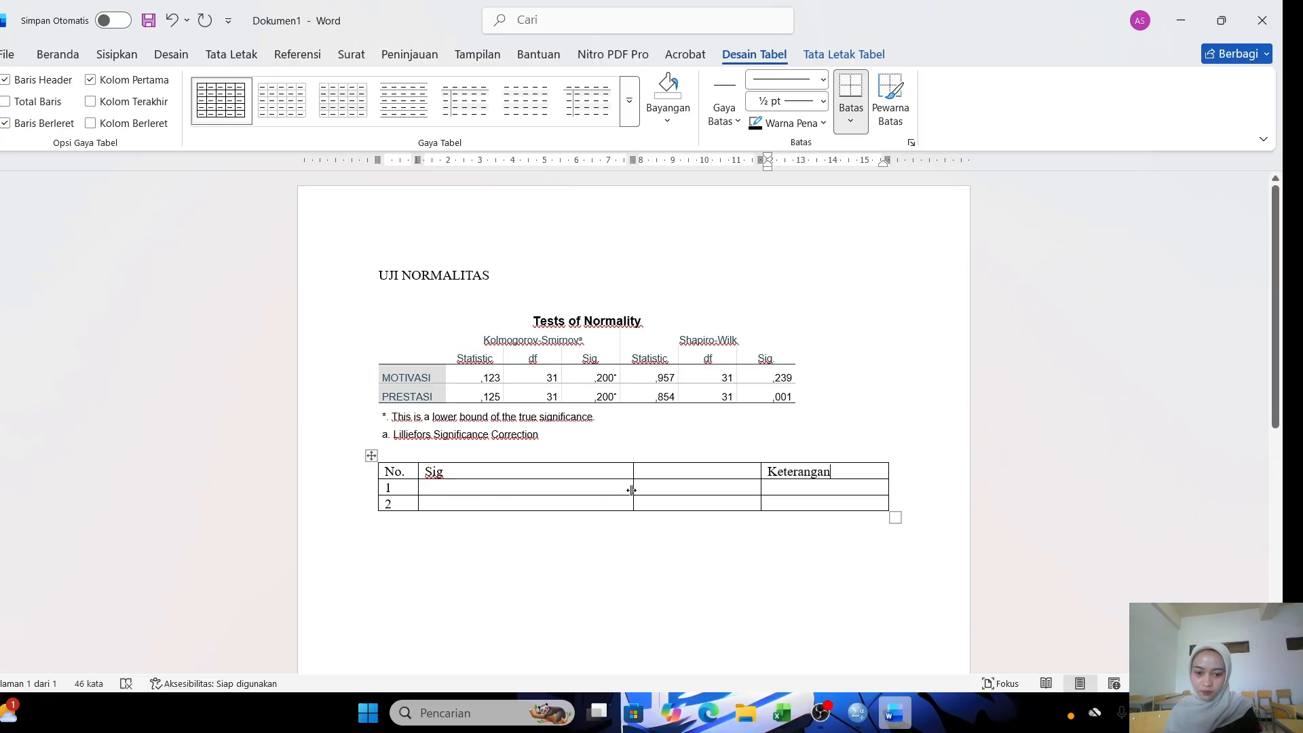
drag(631, 489, 554, 490)
drag(759, 491, 729, 494)
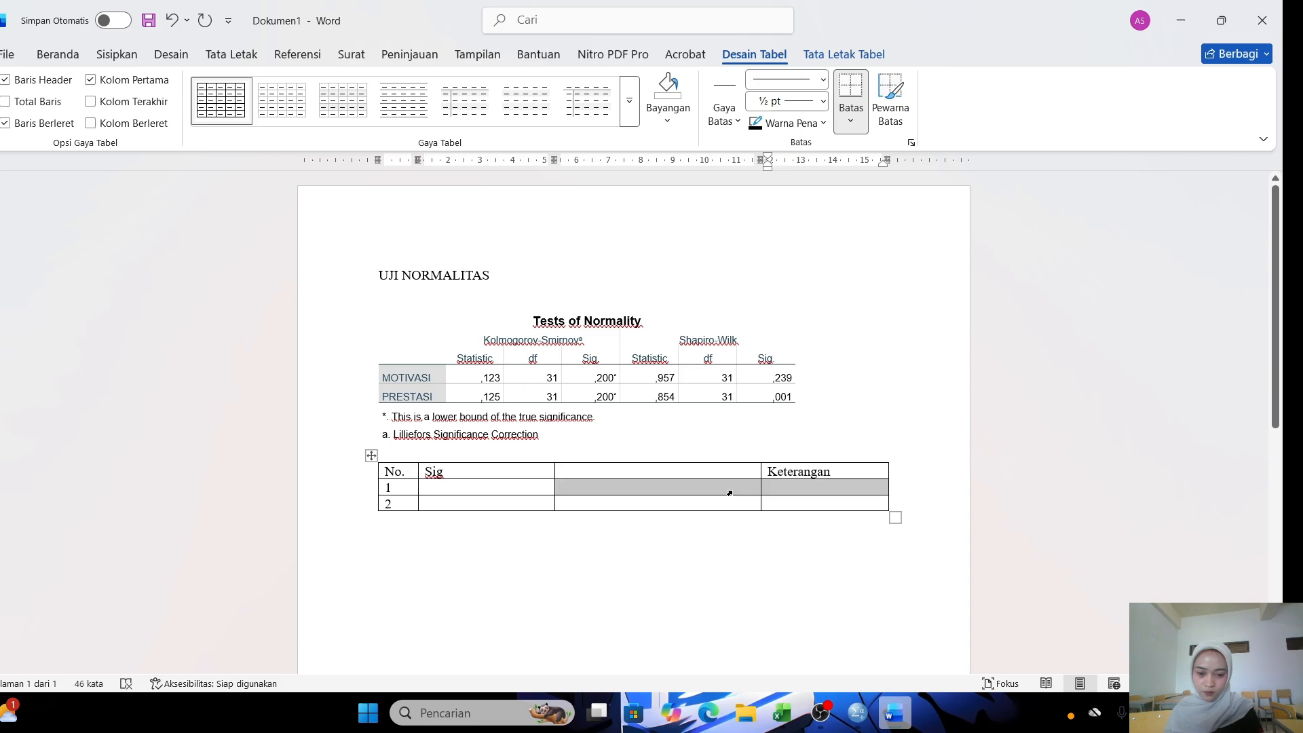
click(744, 528)
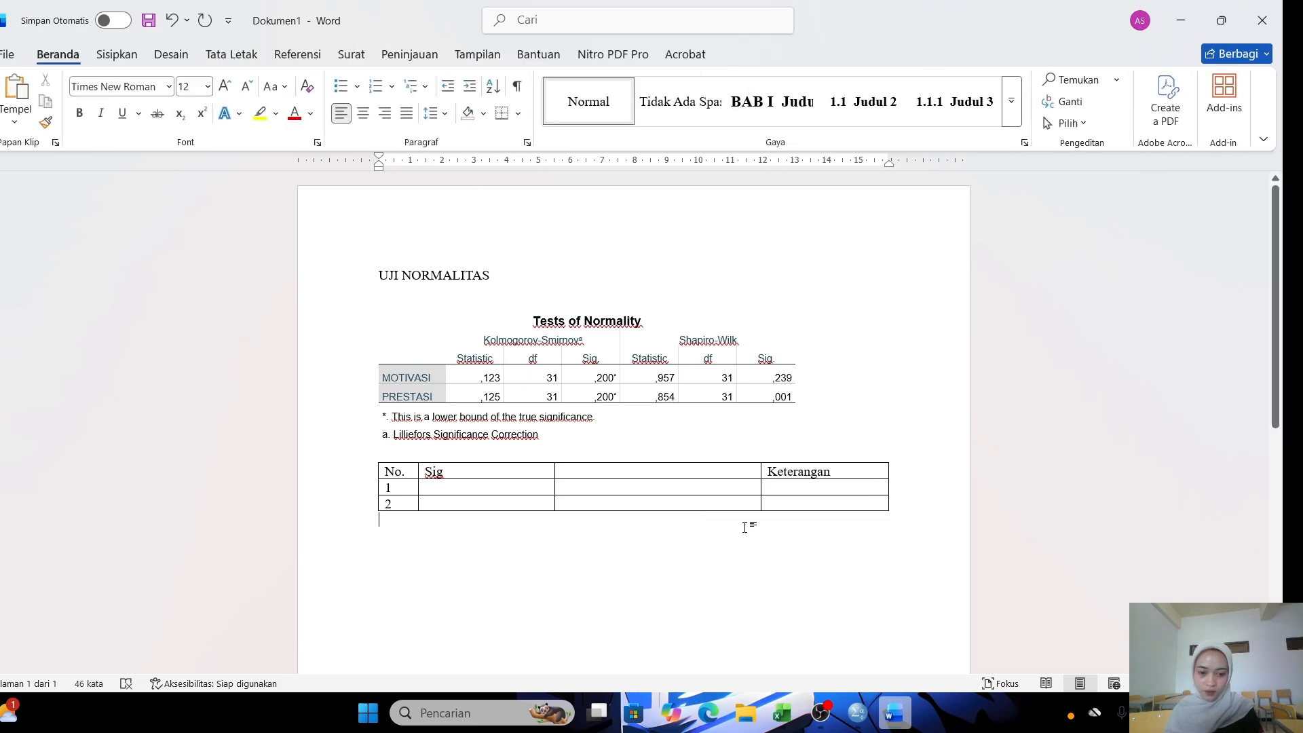
drag(760, 490, 699, 508)
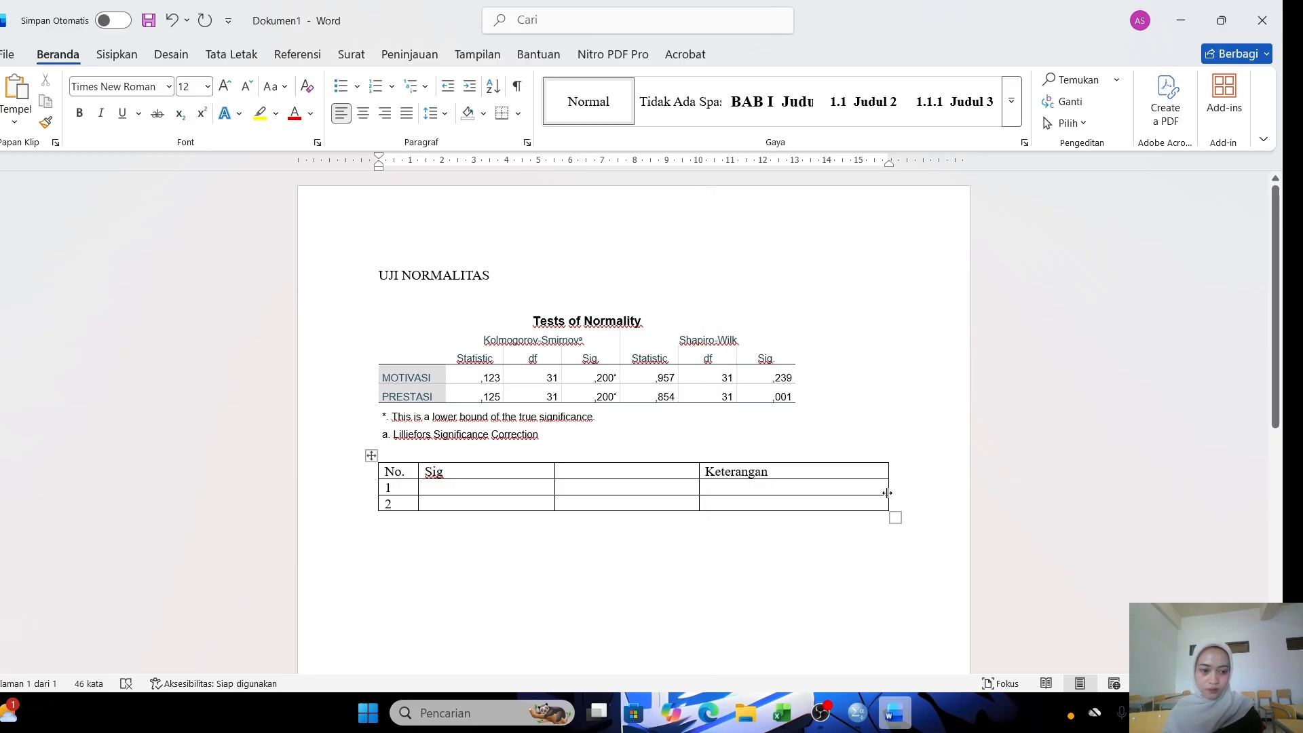
drag(887, 493, 821, 498)
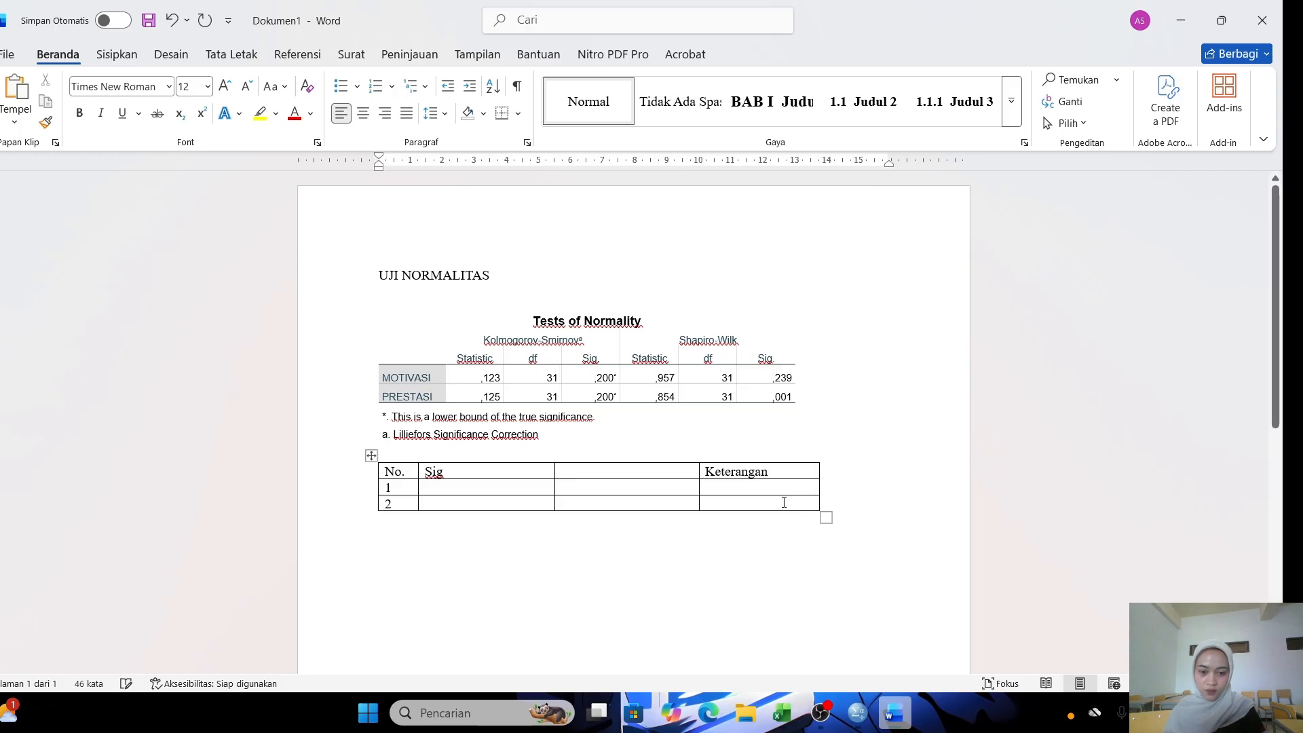
Step: Enter the significance value 0,200 in the Sig column for both rows 1 and 2
click(546, 490)
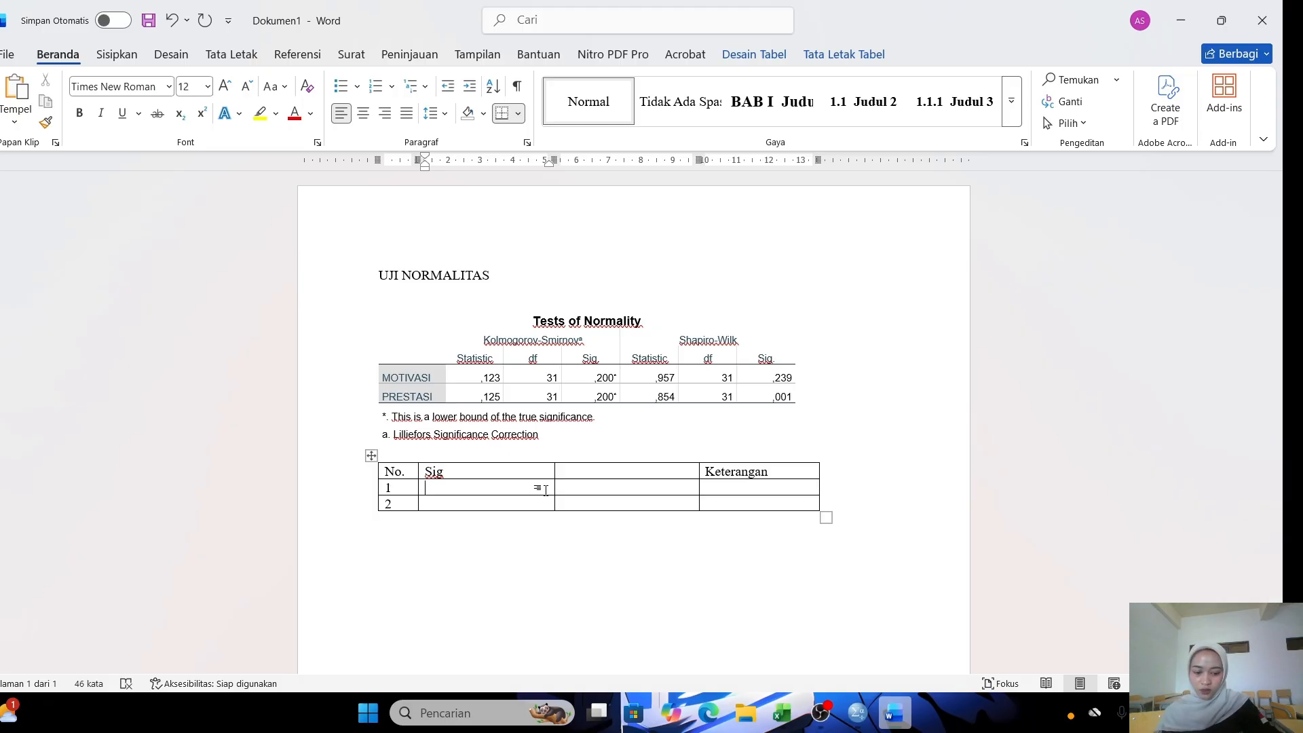
text(0,200)
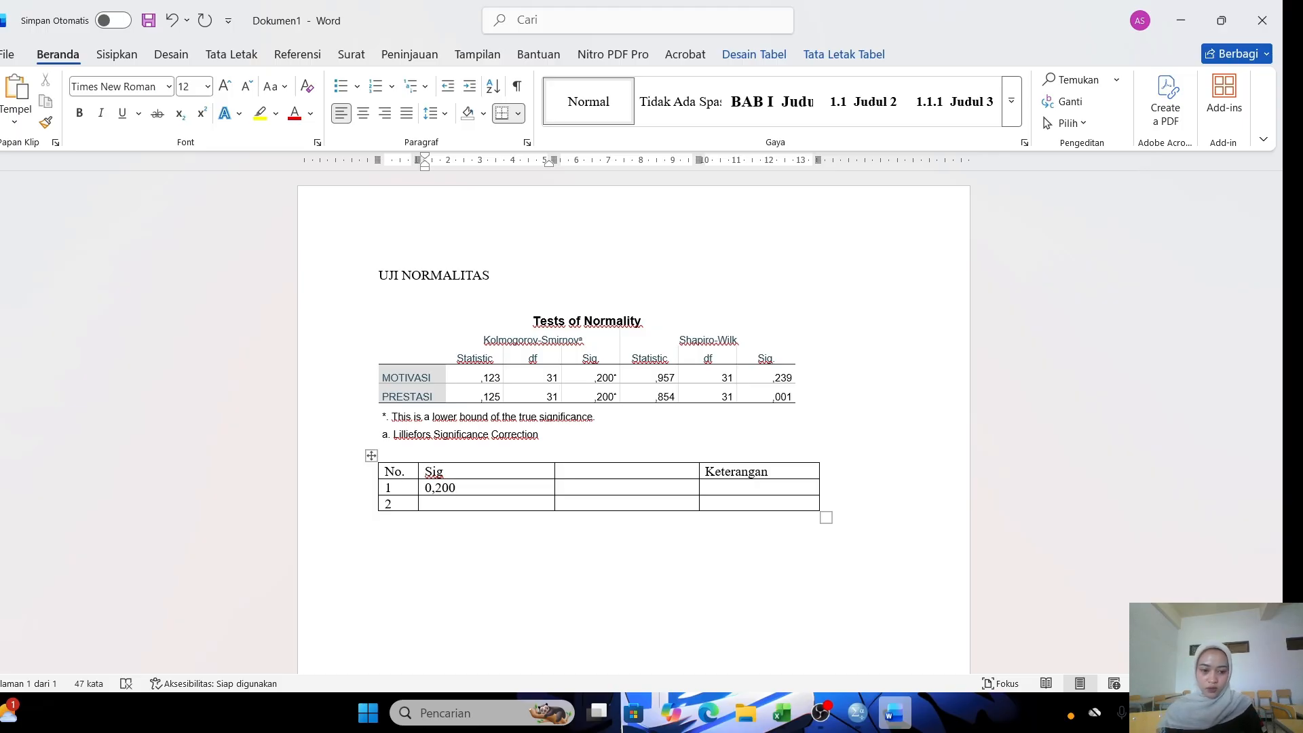
key(Down)
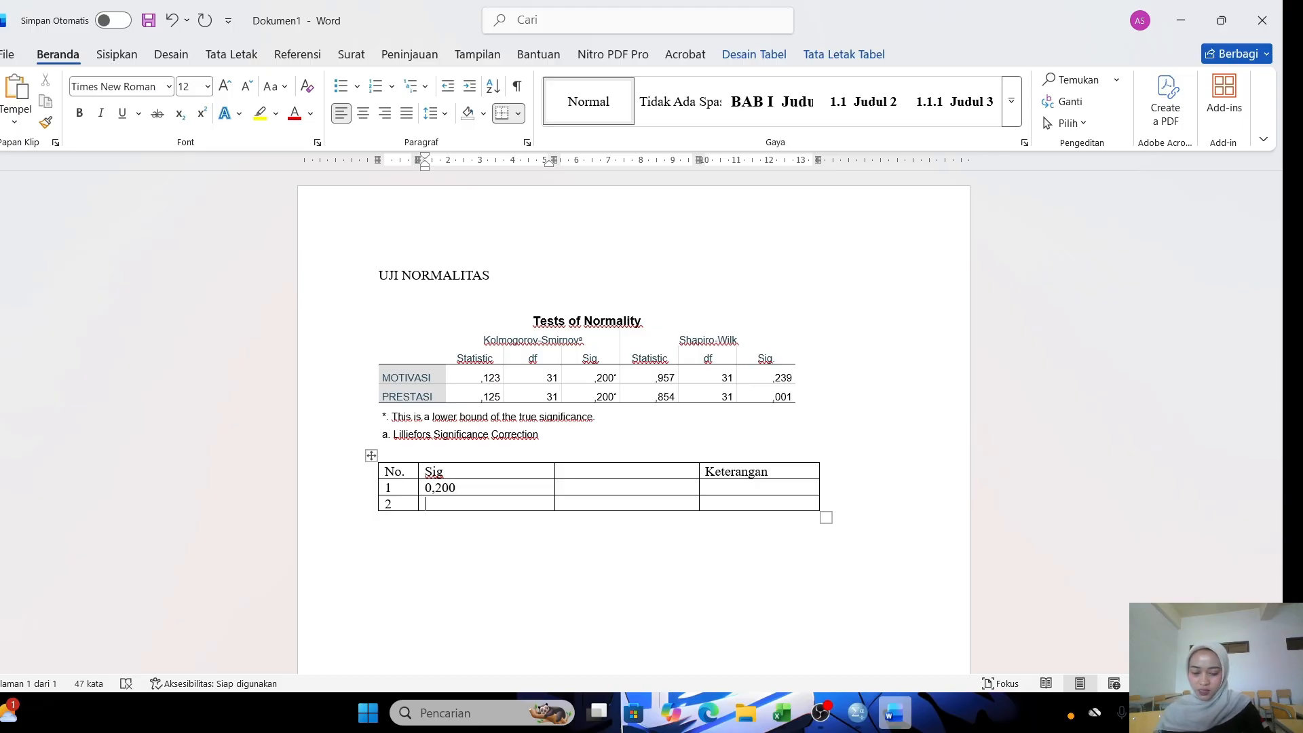
text(0,200)
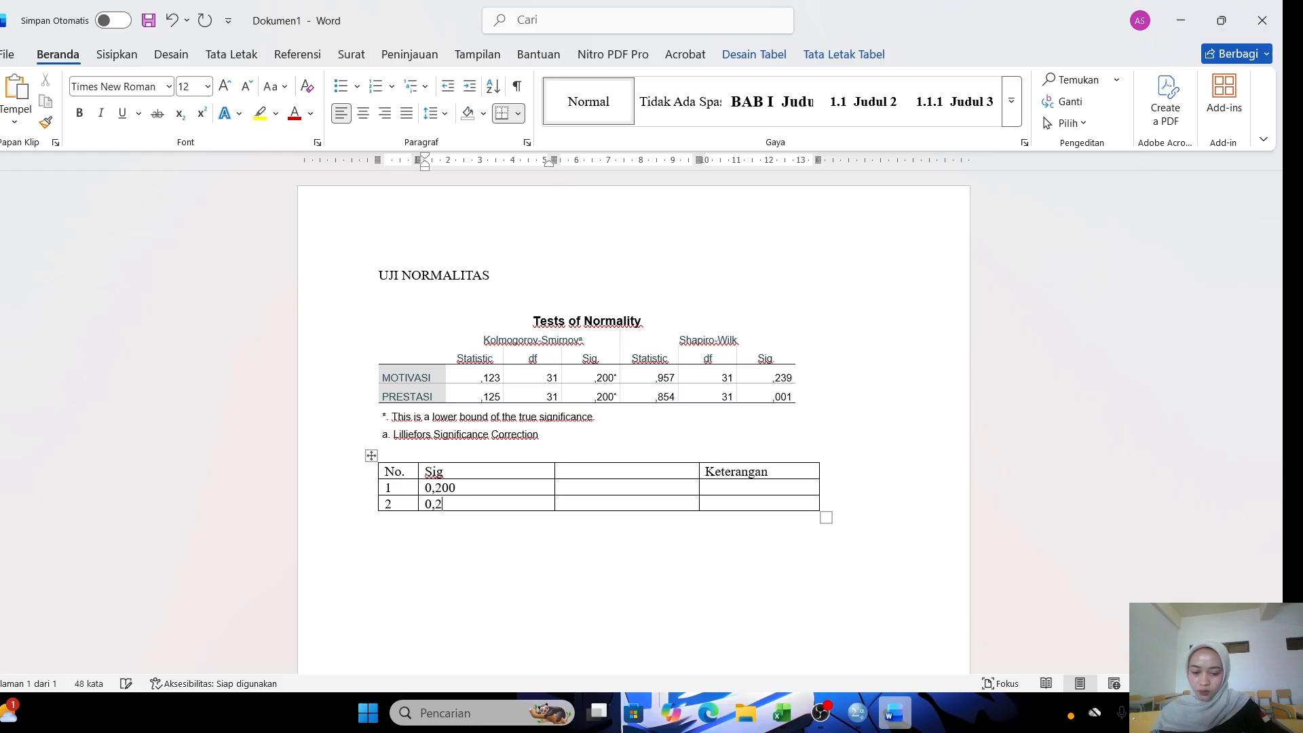
Step: Enter the threshold 0,05 in the third column for both rows 1 and 2
click(645, 490)
text(0,05)
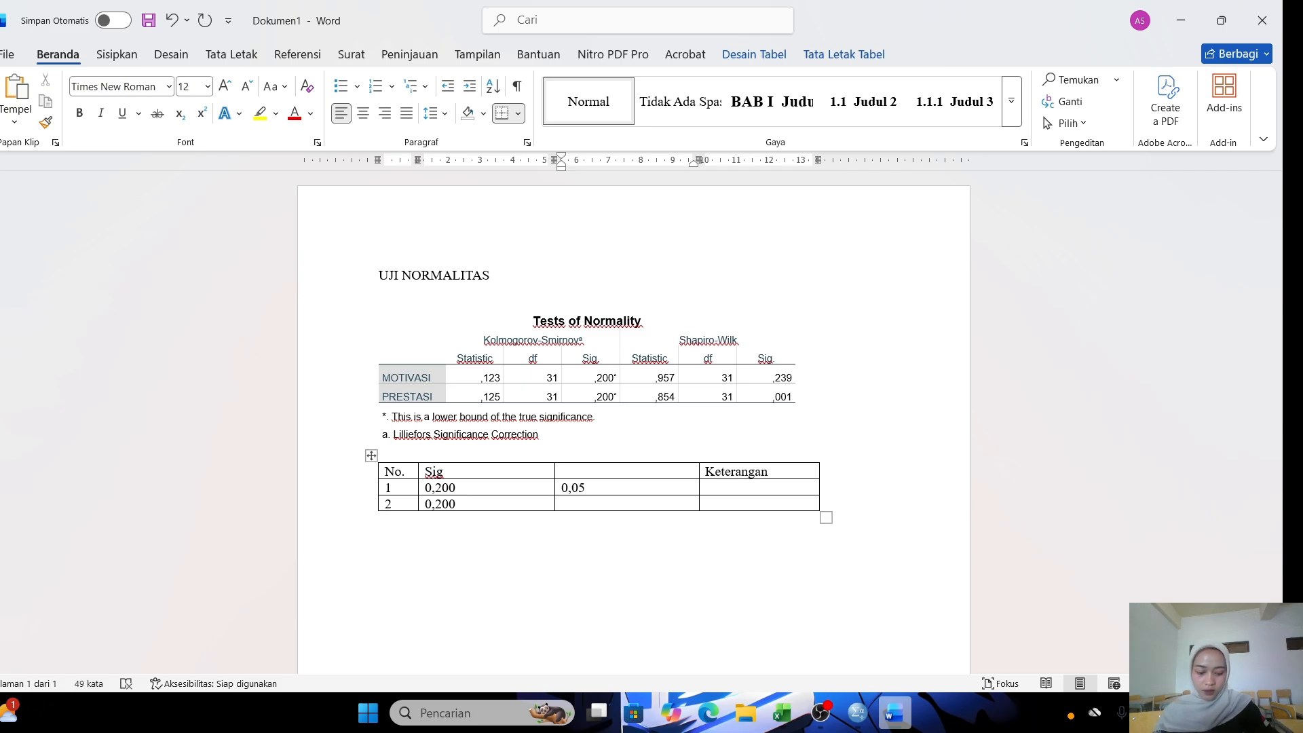
key(Down)
text(0)
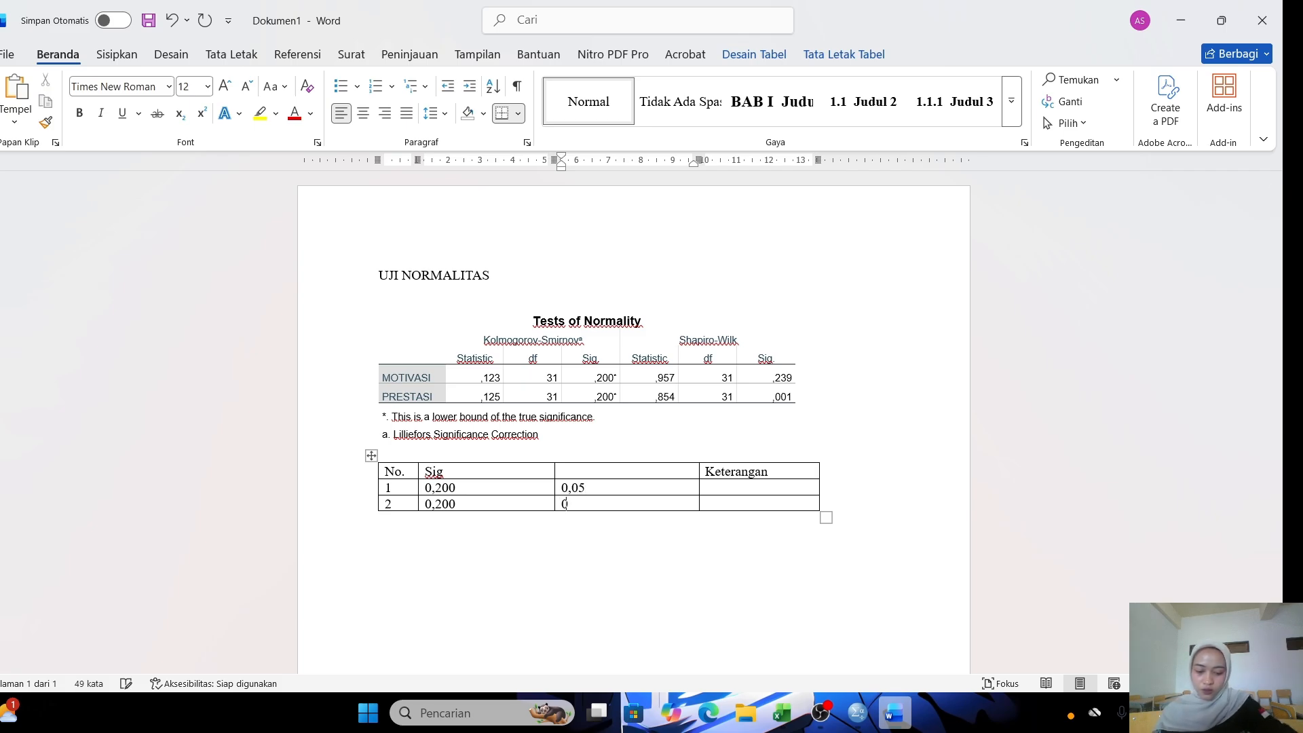
text(,05)
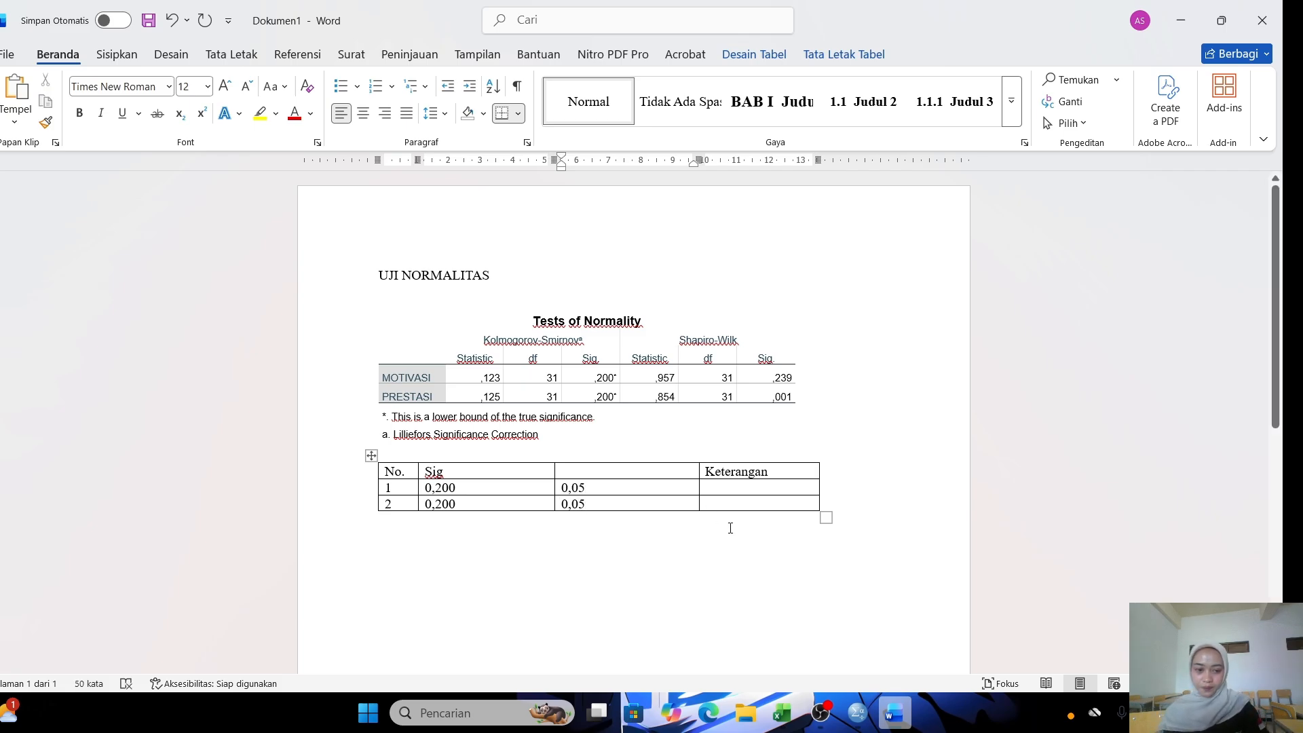
click(780, 628)
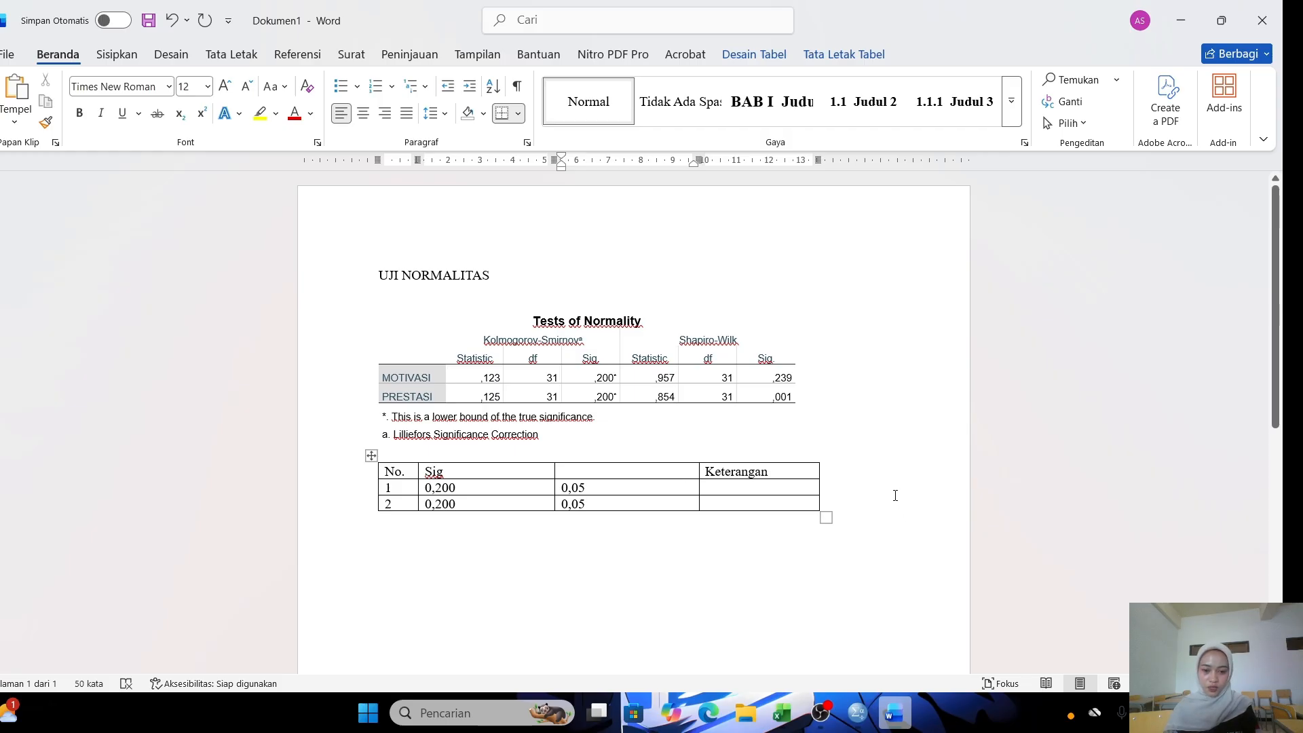
Step: Enter "NORMAL" in the Keterangan column for both rows
click(755, 484)
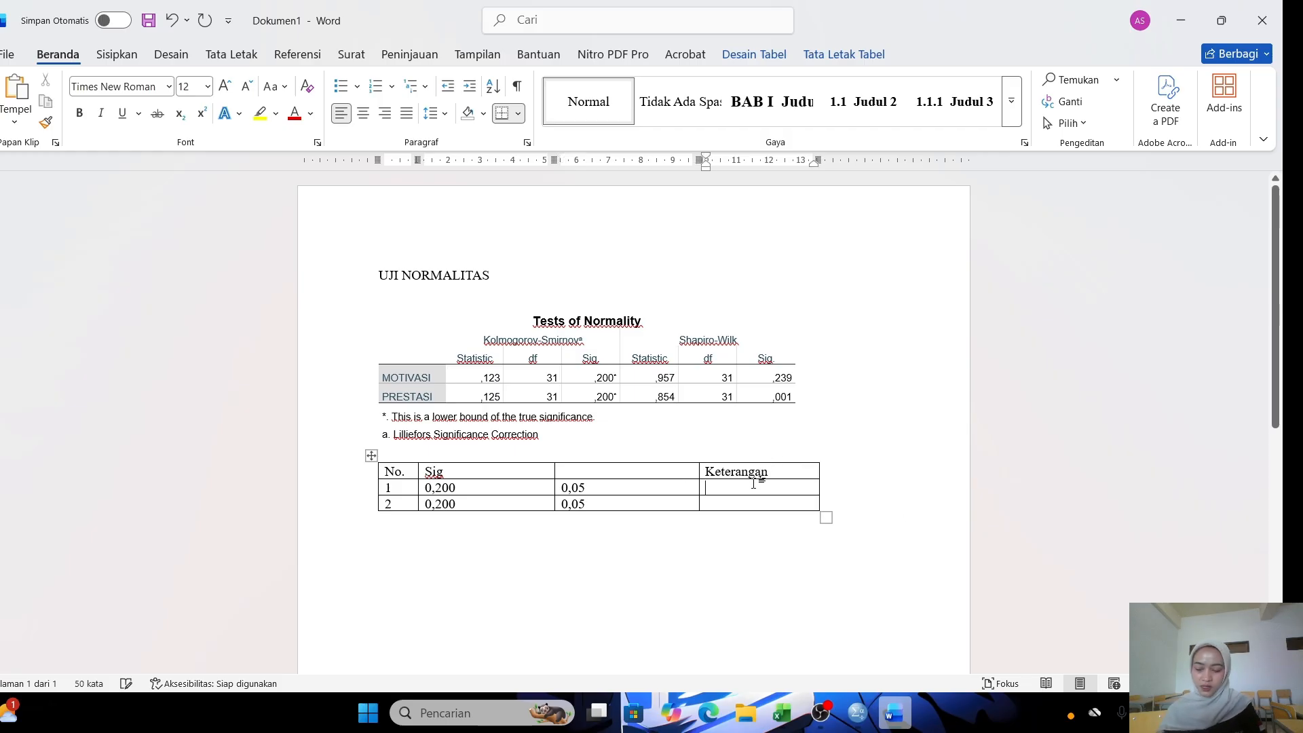
key(Caps_Lock)
text(NORMAL)
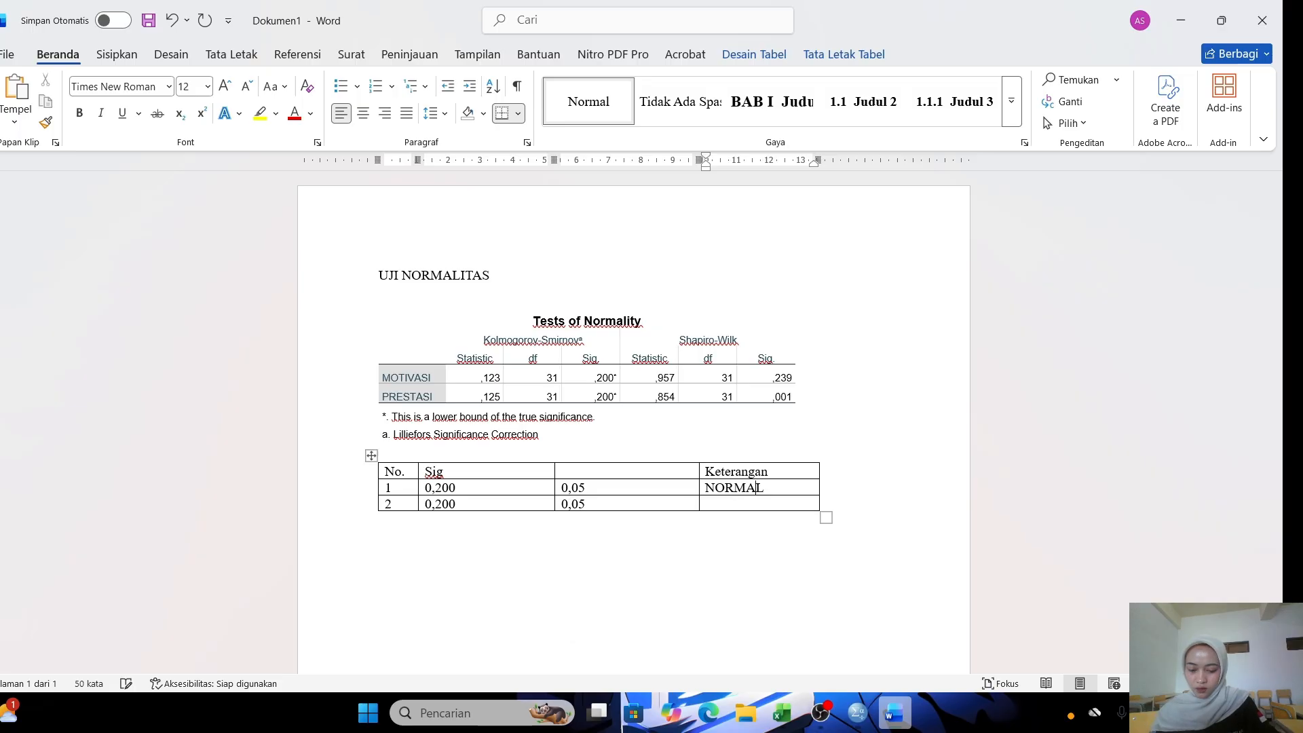
text(NORMAL)
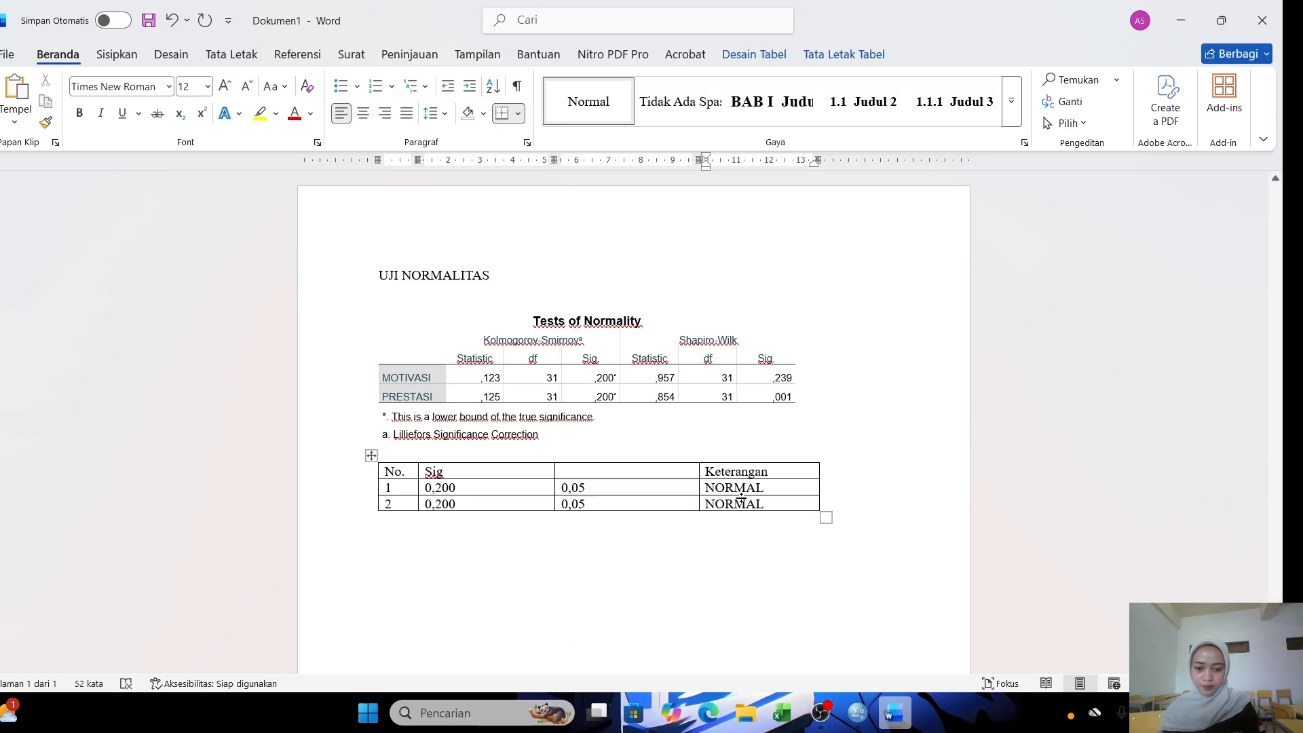
Step: Start a conclusion paragraph below the summary table with the words "Jadi dapat kita simpulkan,"
click(708, 524)
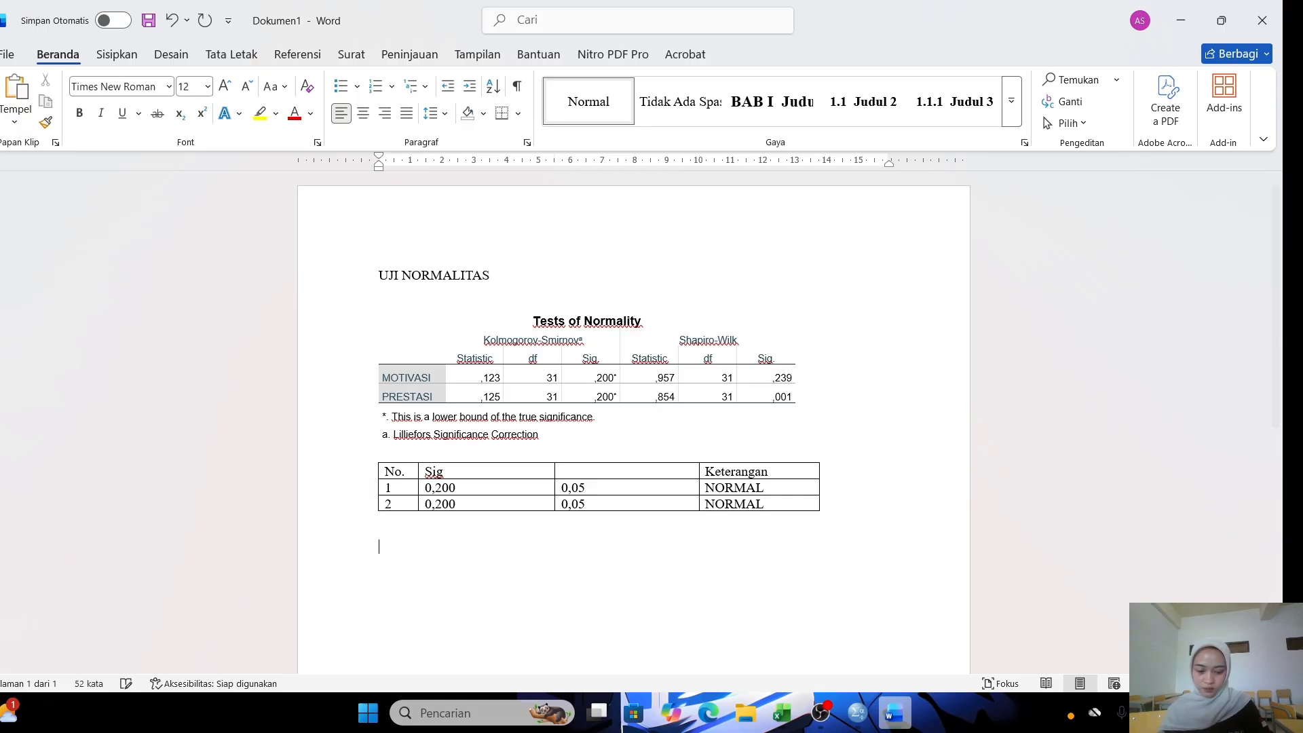
text(J)
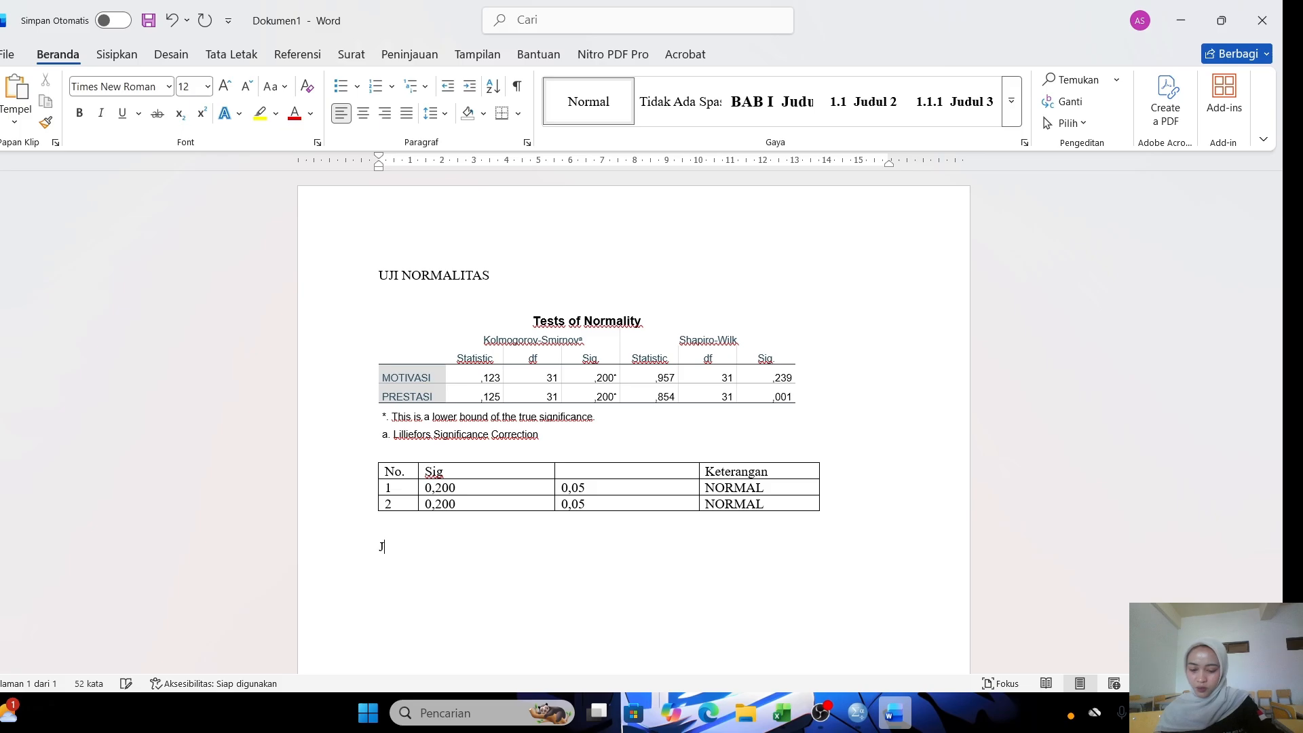
key(Caps_Lock)
text(adi, )
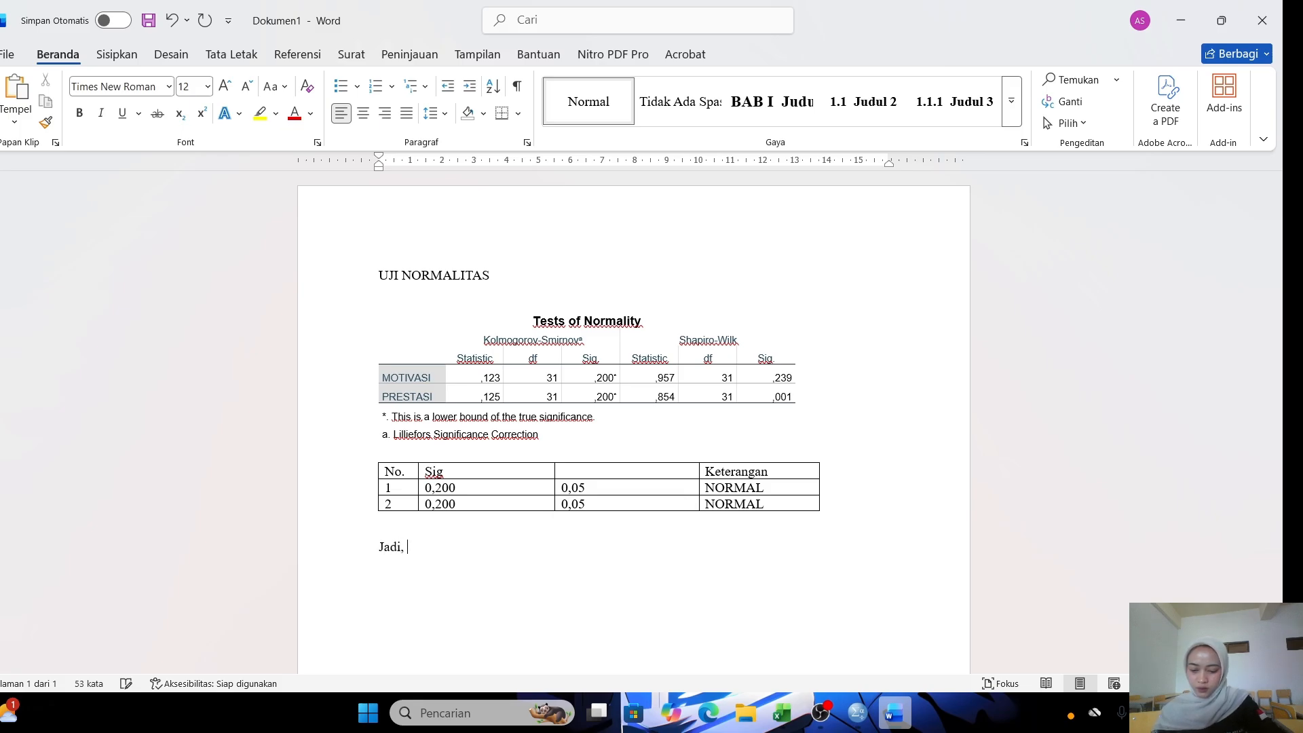
text(dapat koita)
key(BackSpace)
key(BackSpace)
key(BackSpace)
key(BackSpace)
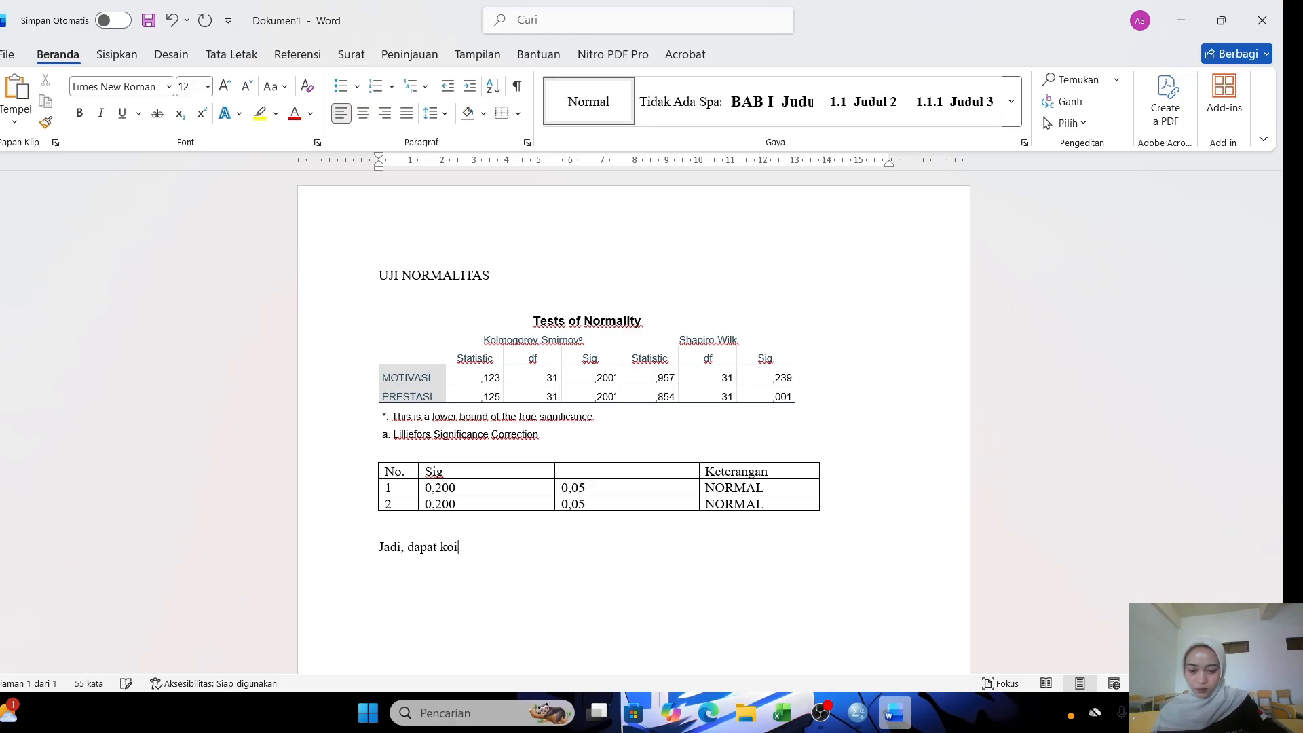
text(ita s)
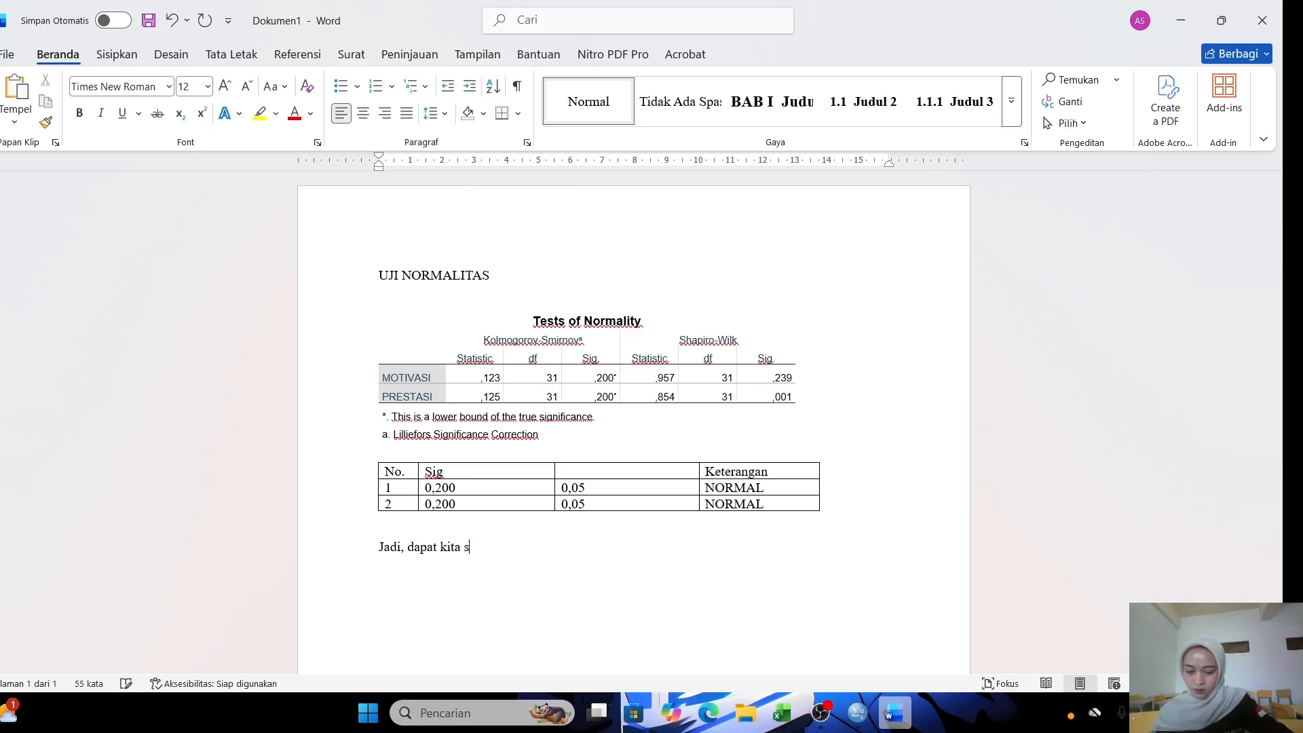
text(impulkan,)
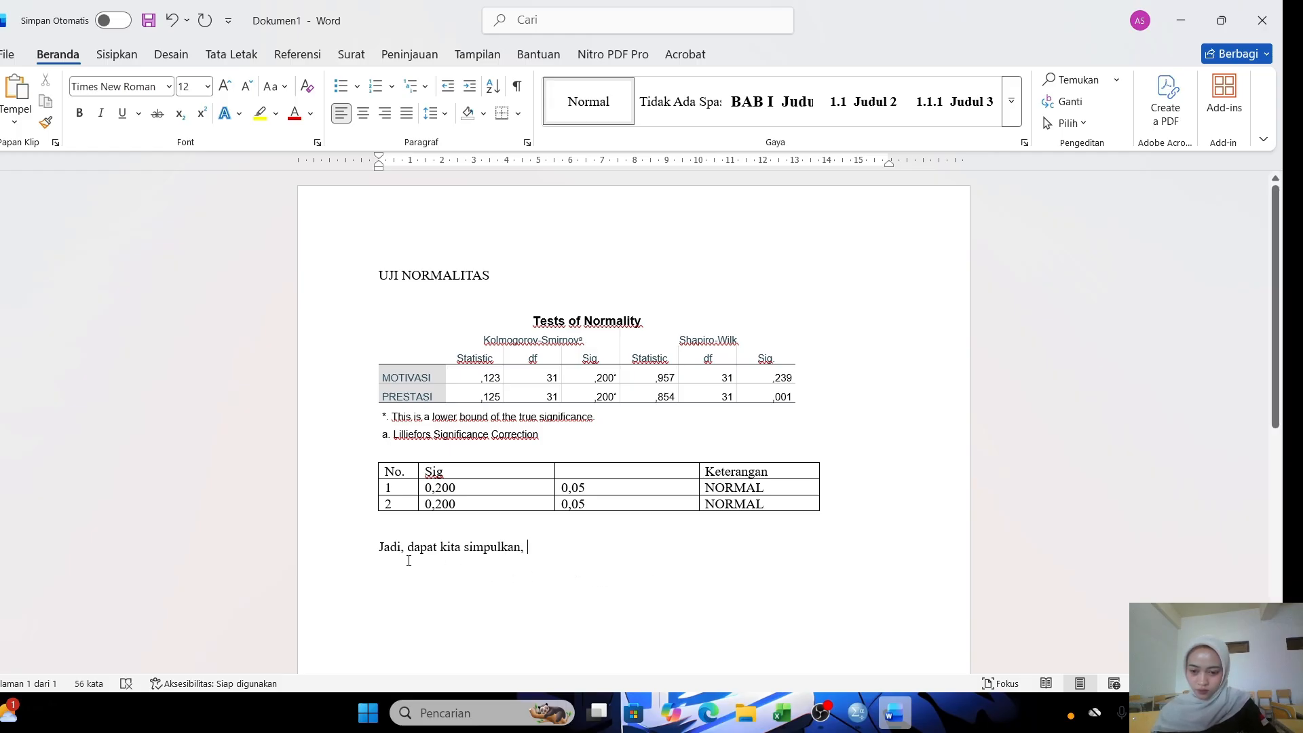
key(BackSpace)
key(BackSpace)
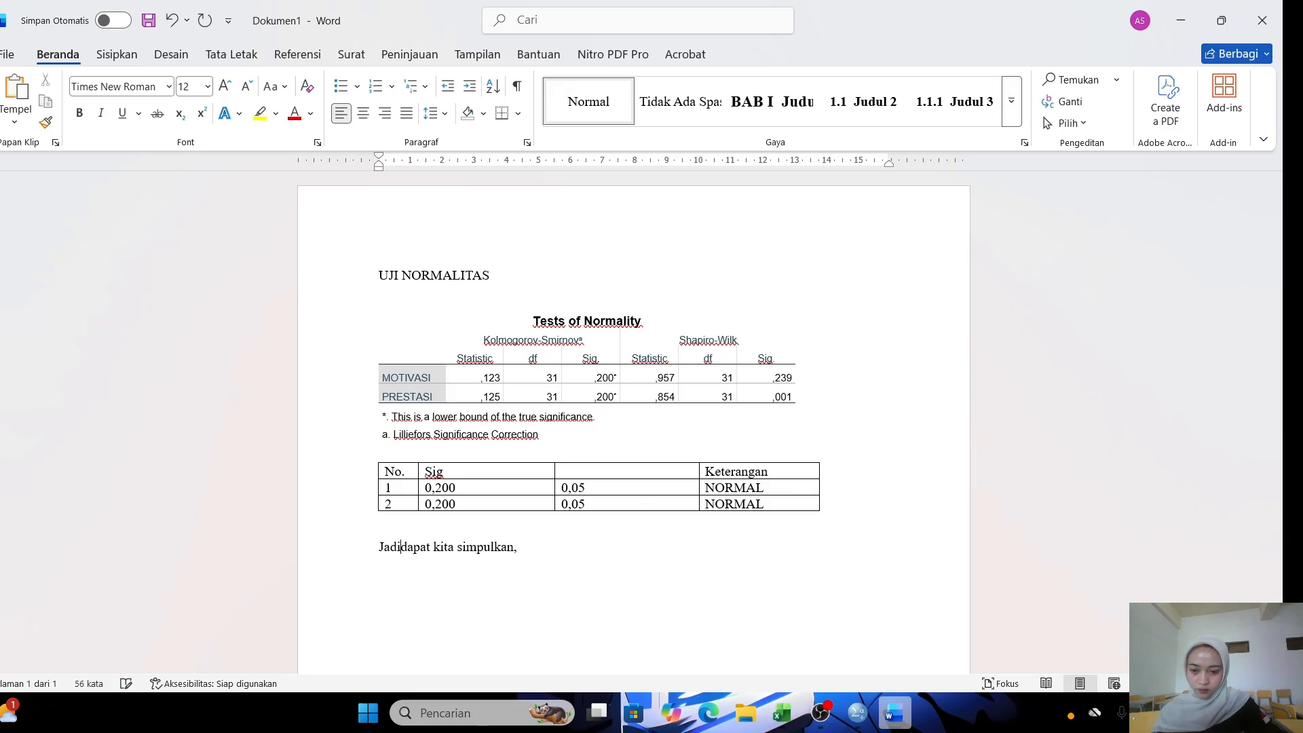
Step: Continue the conclusion sentence with "berdasarkan nilai sig yang diperoleh"
click(533, 549)
text(berd)
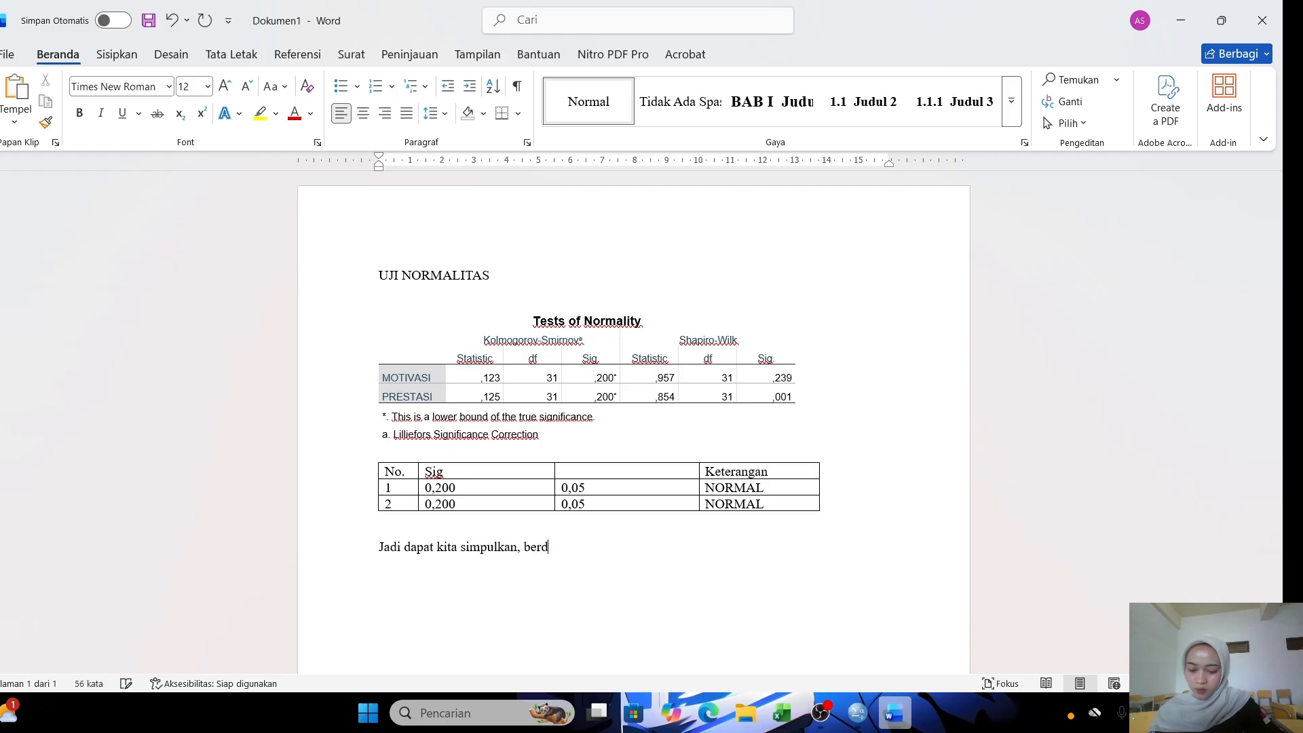
text(asarkan)
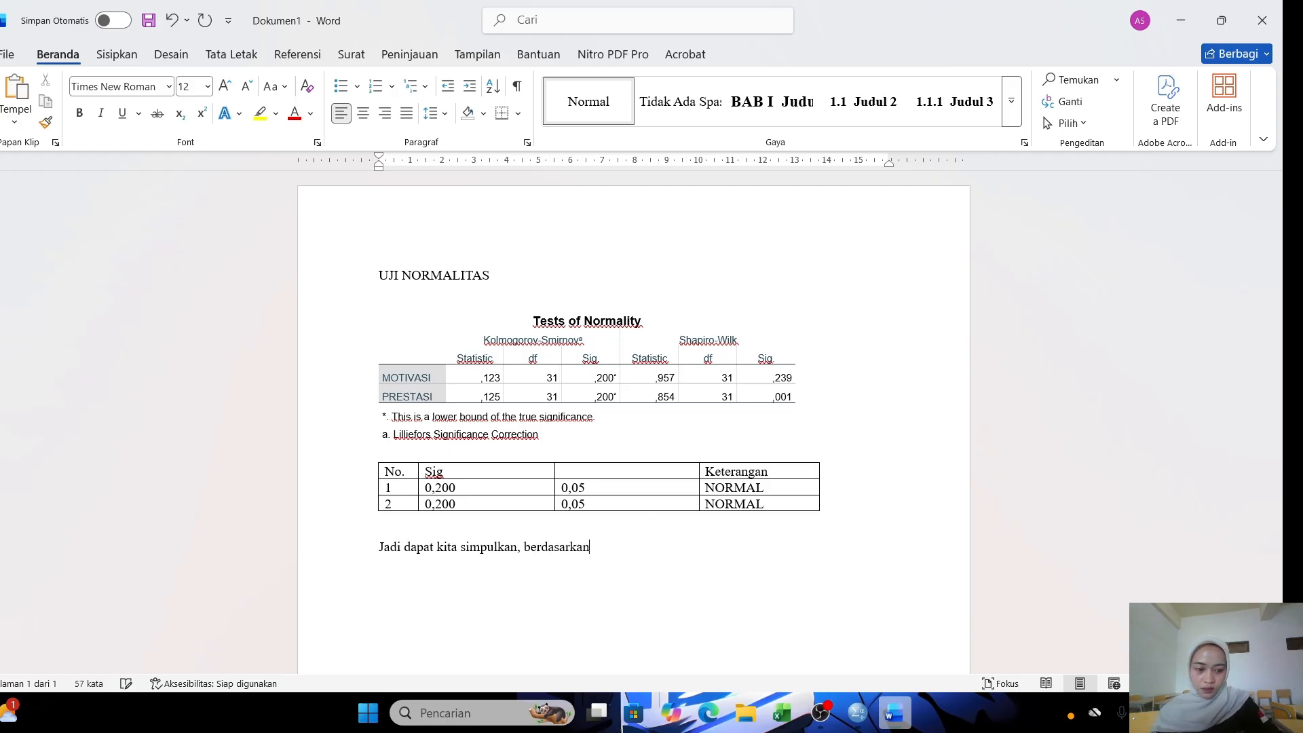
text( nilai s)
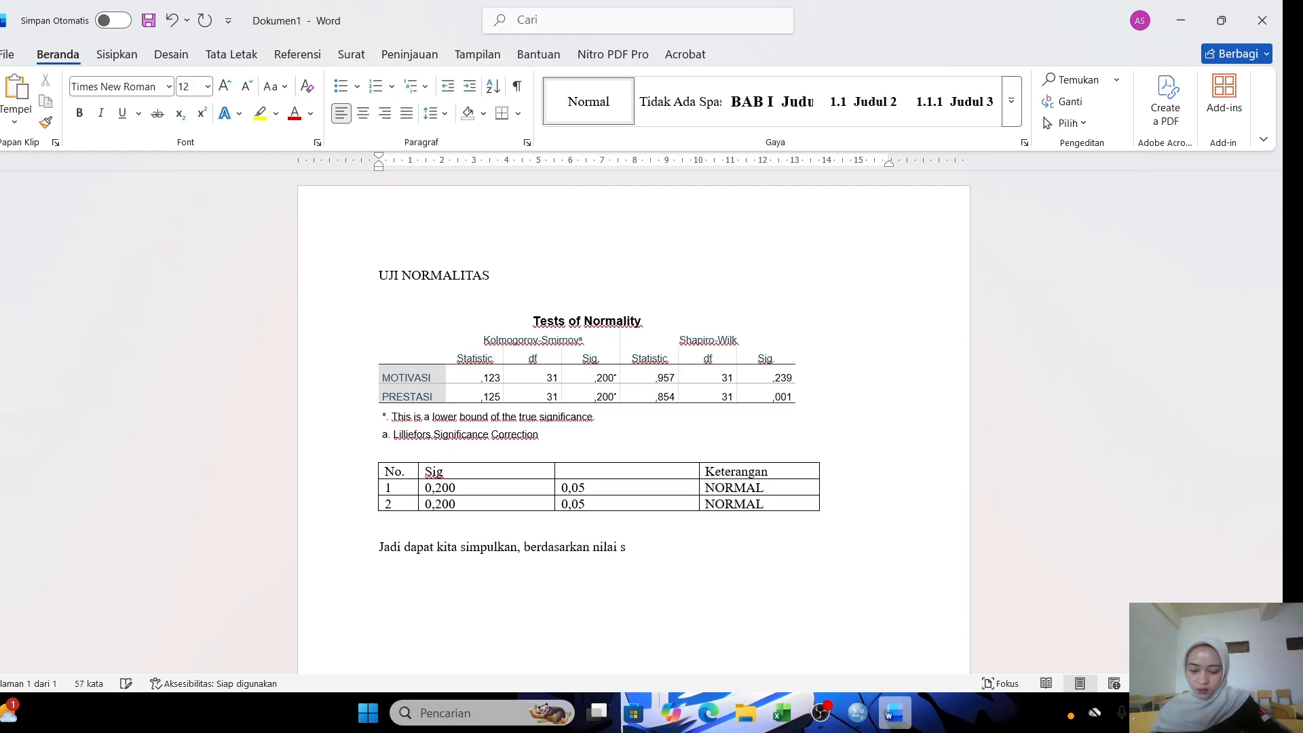
text(ig yang diperoleh)
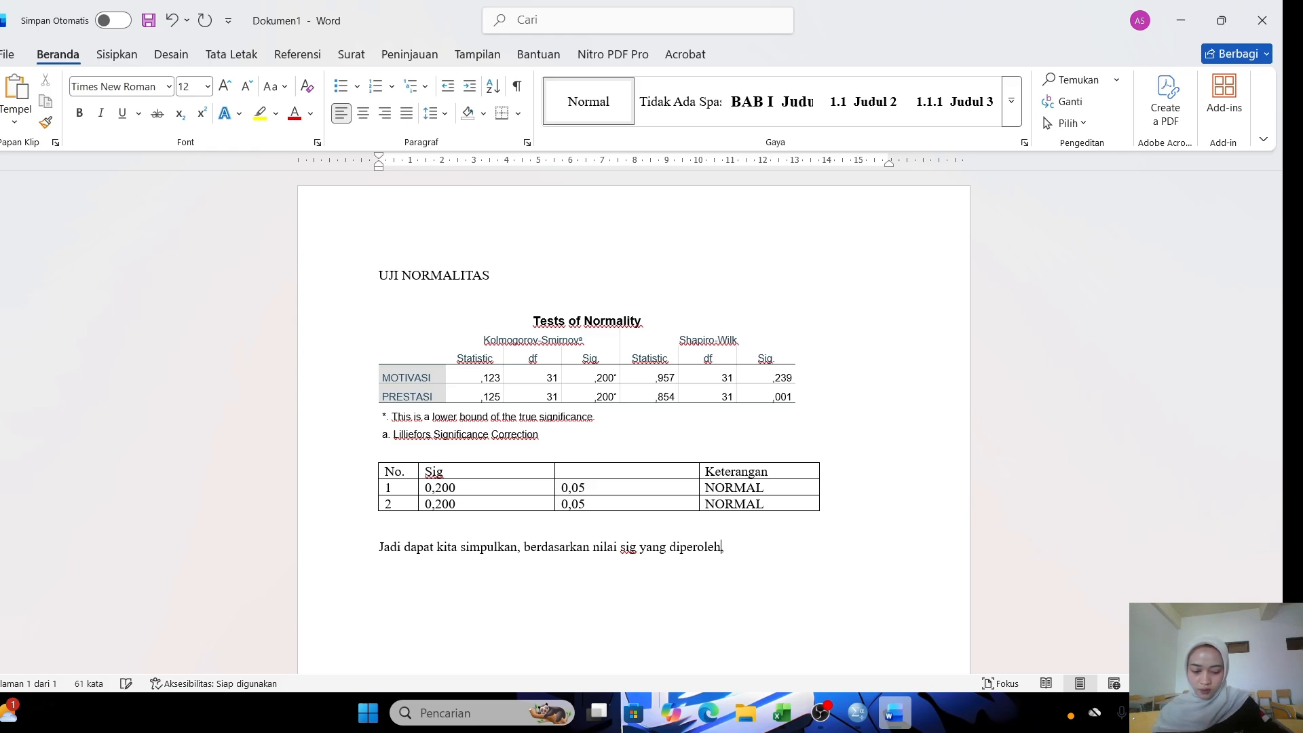
Step: Finish the conclusion sentence with ", maka nilai distribusi dinyatakan NORMAL"
text(, maka)
text( nilai)
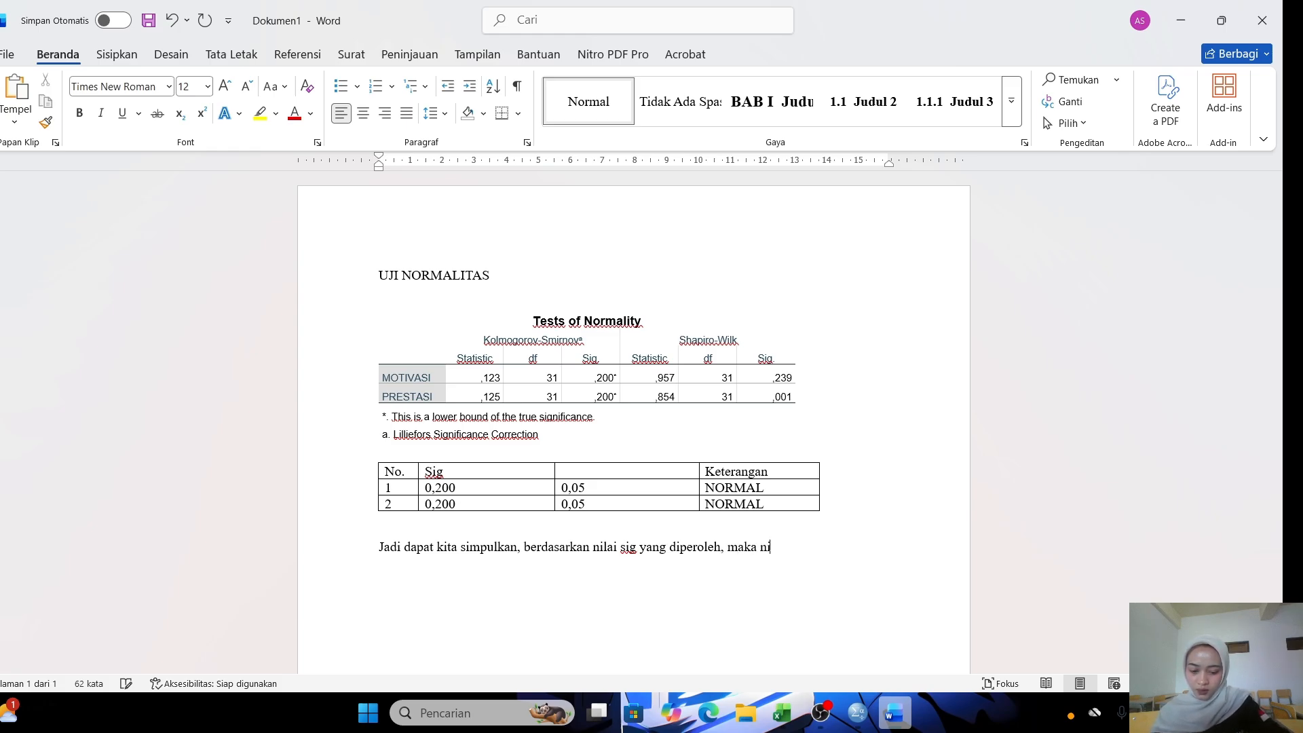
text( d)
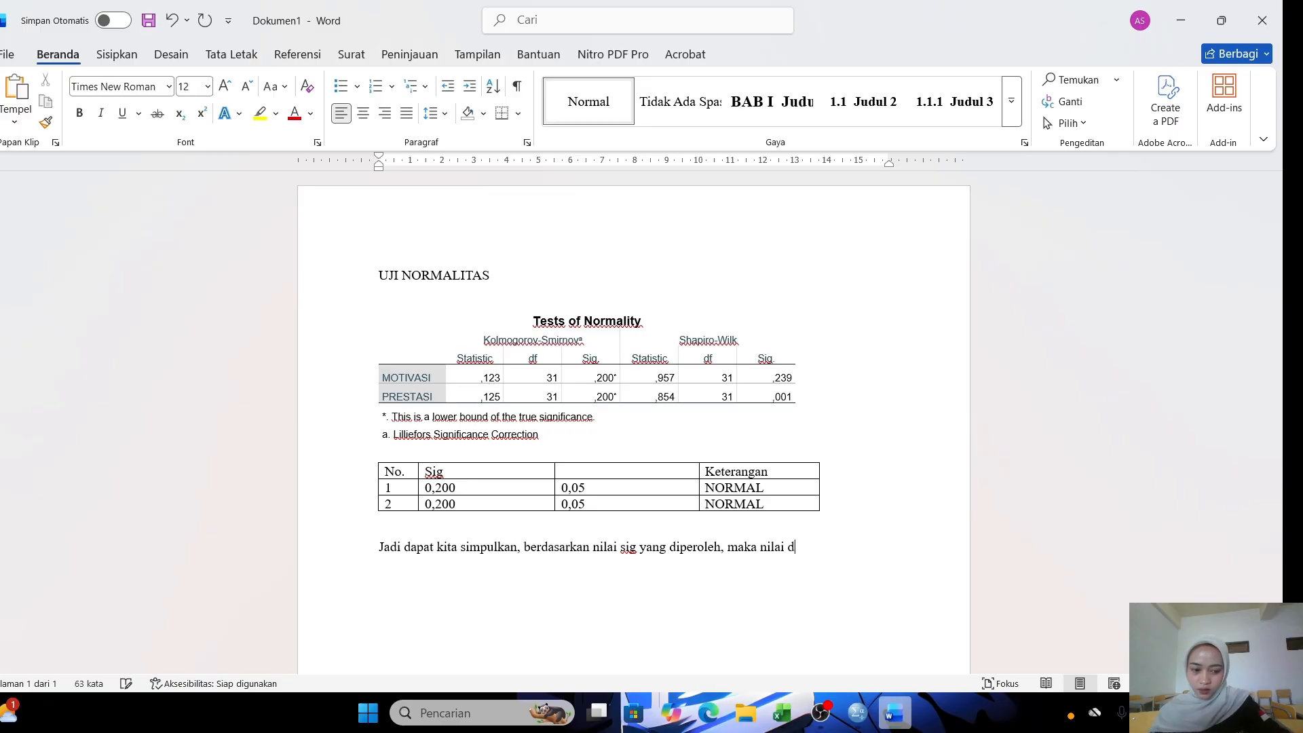
text(ist)
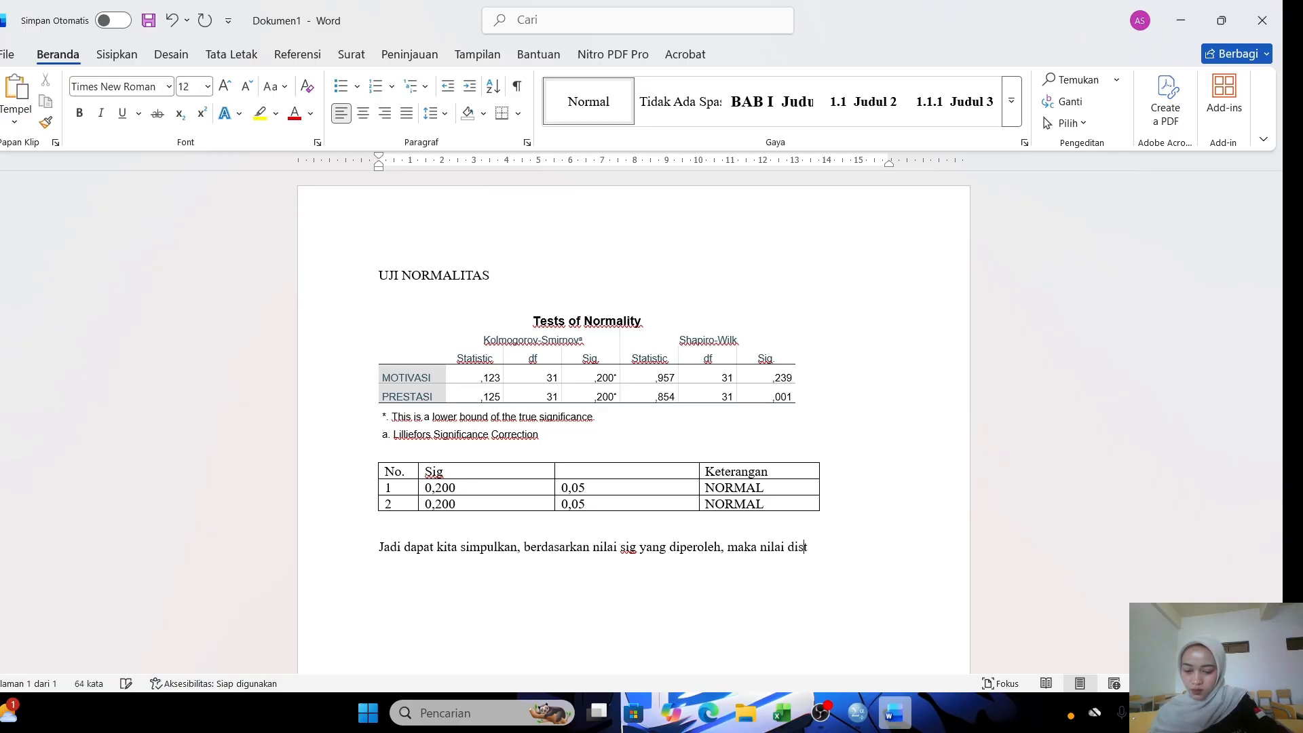
text(ribusi dinyat)
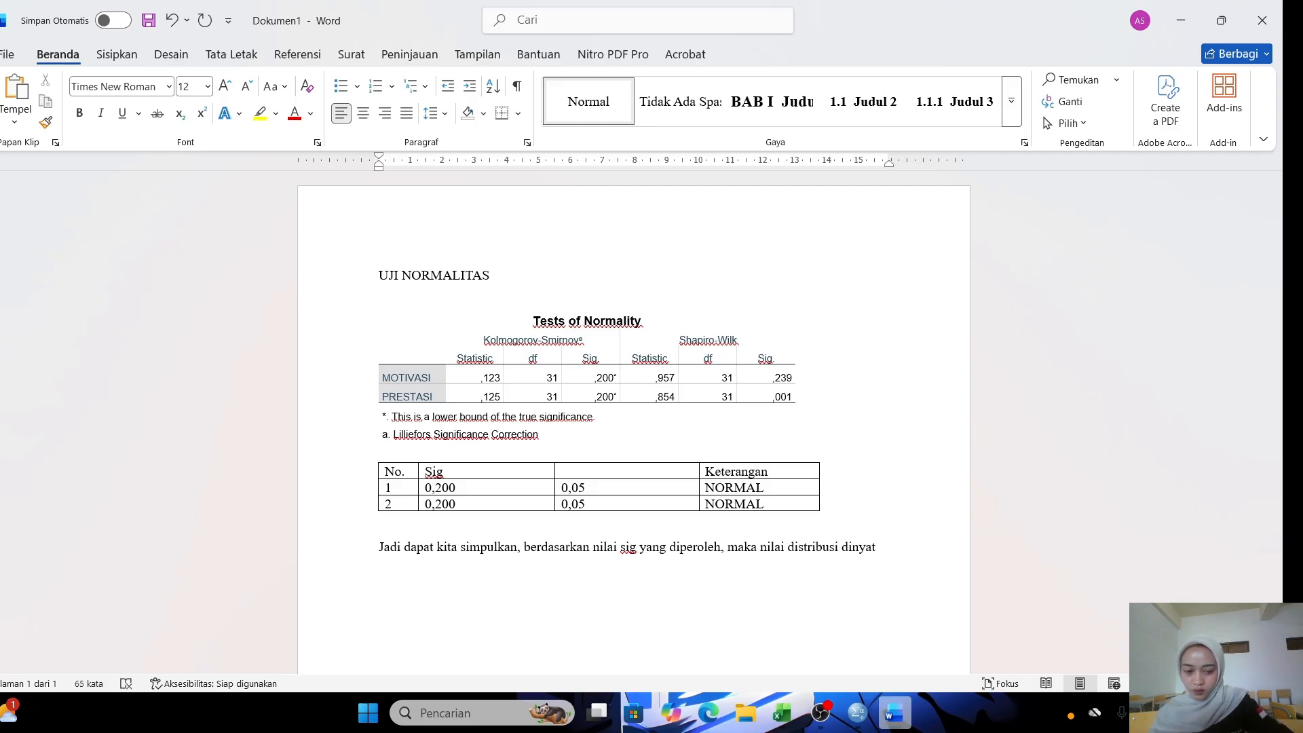
text(akan)
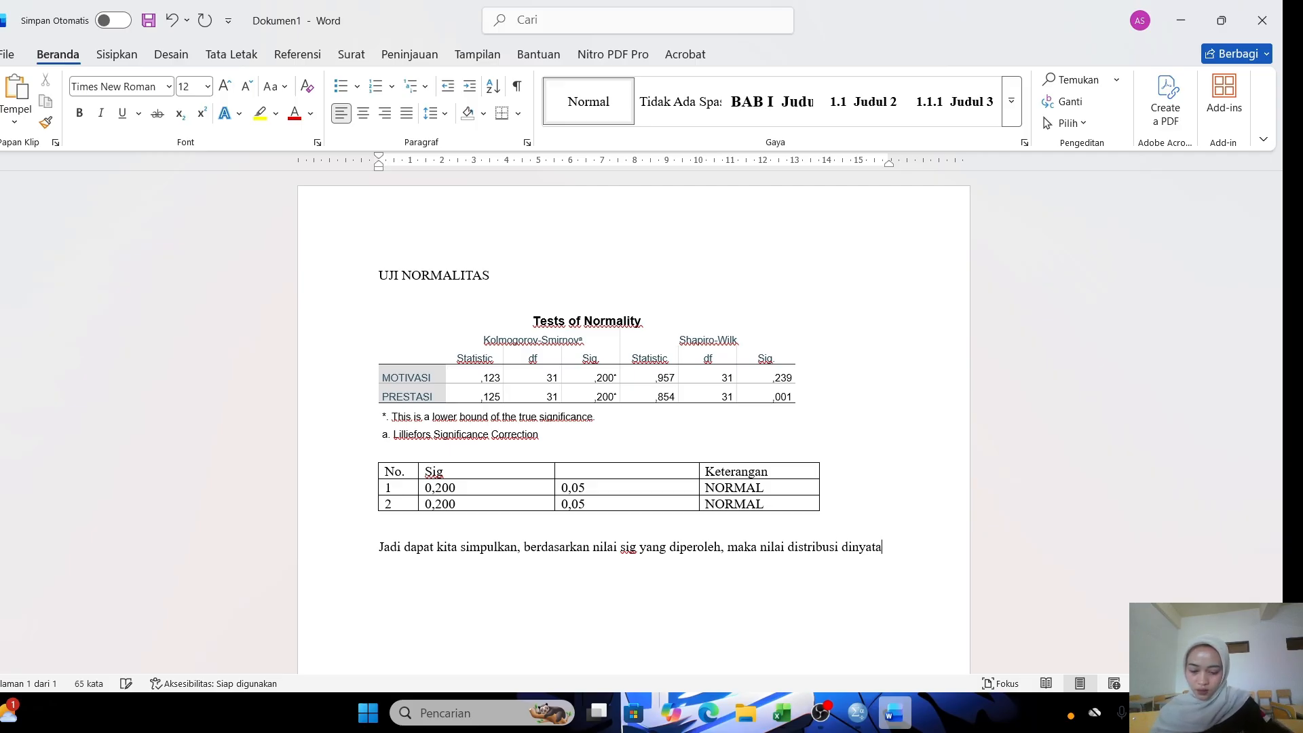
key(Caps_Lock)
text(NORMN)
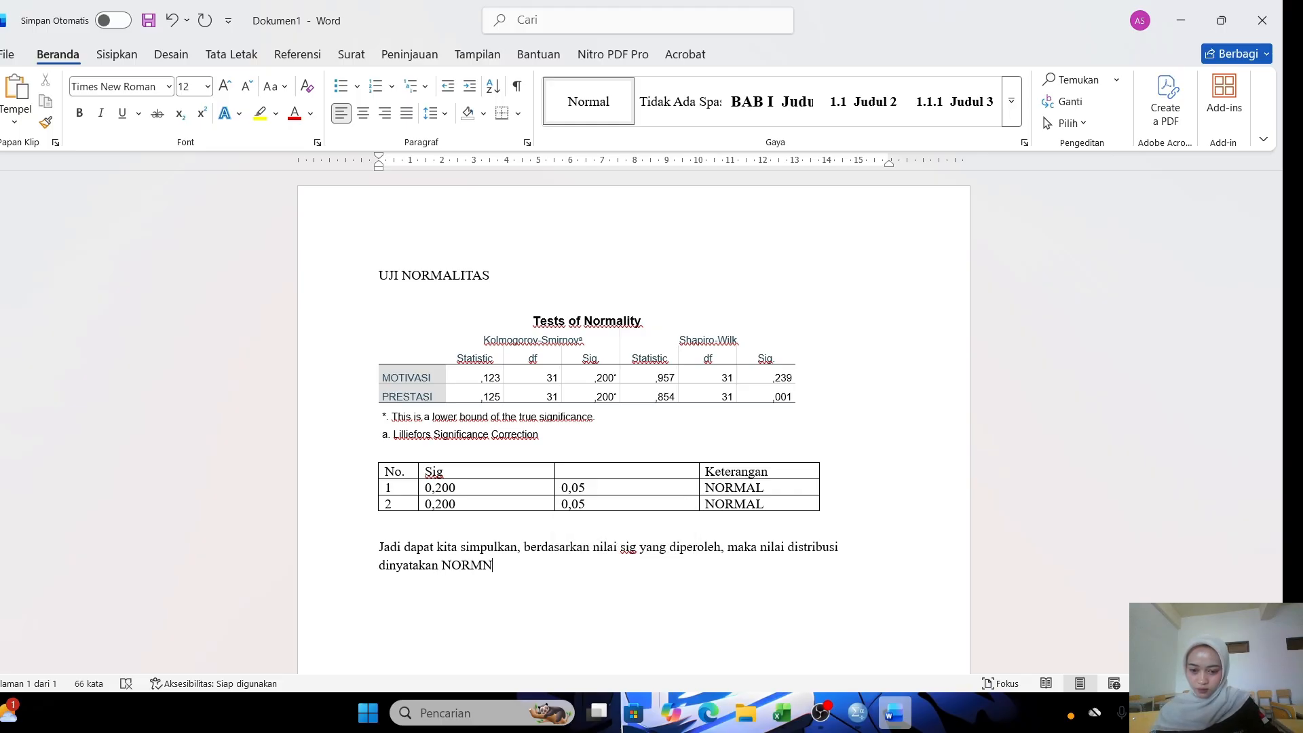
key(BackSpace)
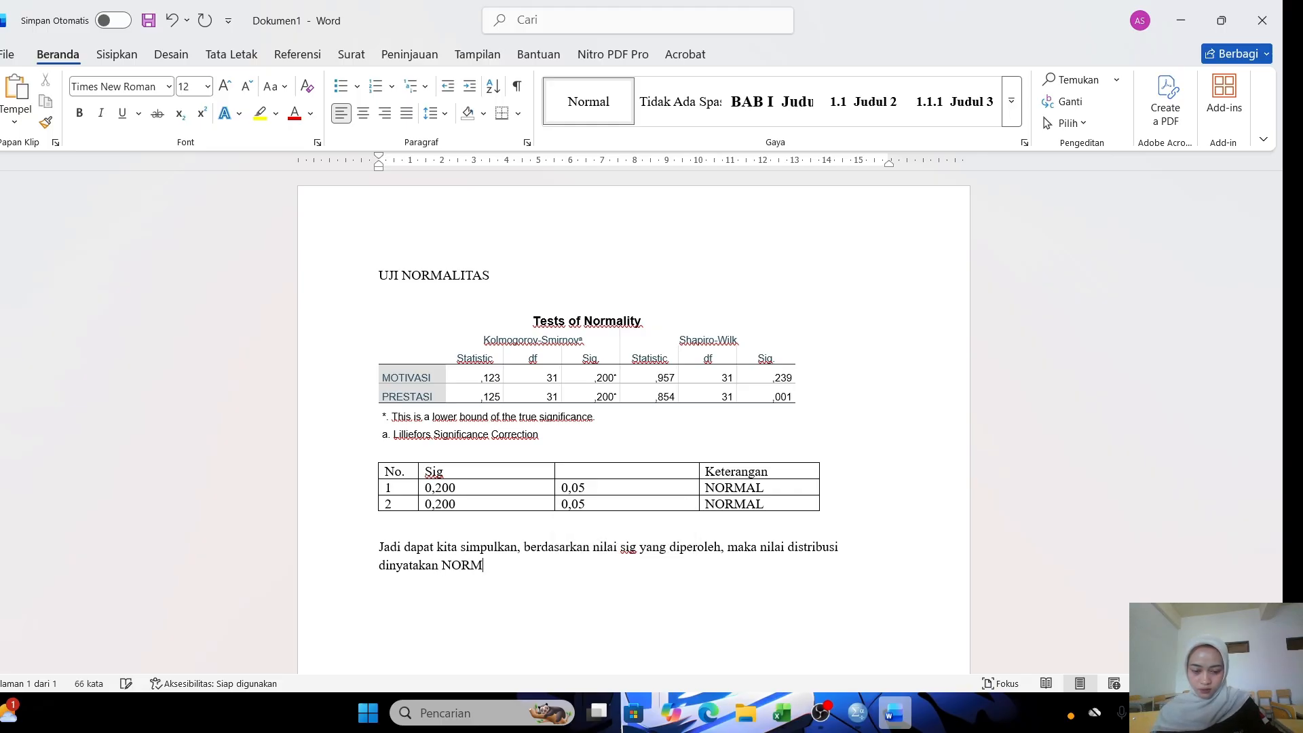
text(AL)
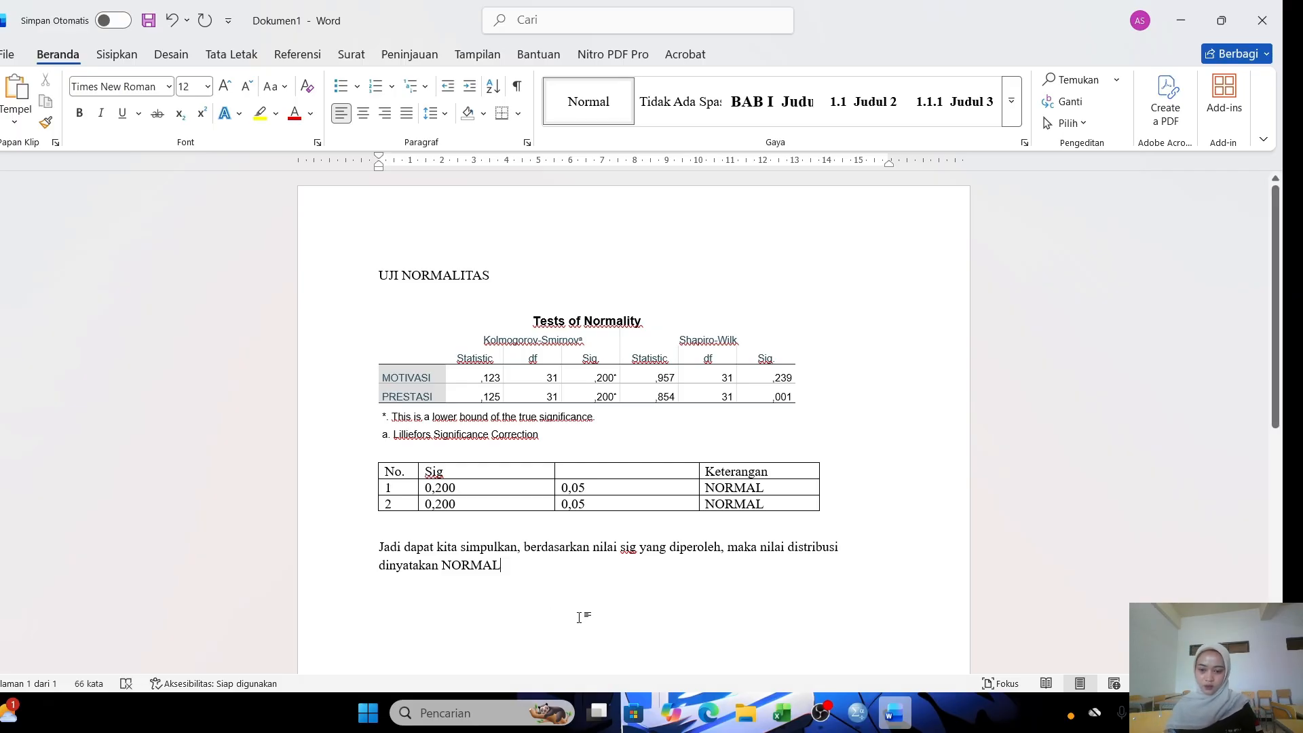
Step: Switch to the Excel workbook and view the UJI HOMOGENITAS sheet with its data and decision rules
scroll(619, 602, down, 1)
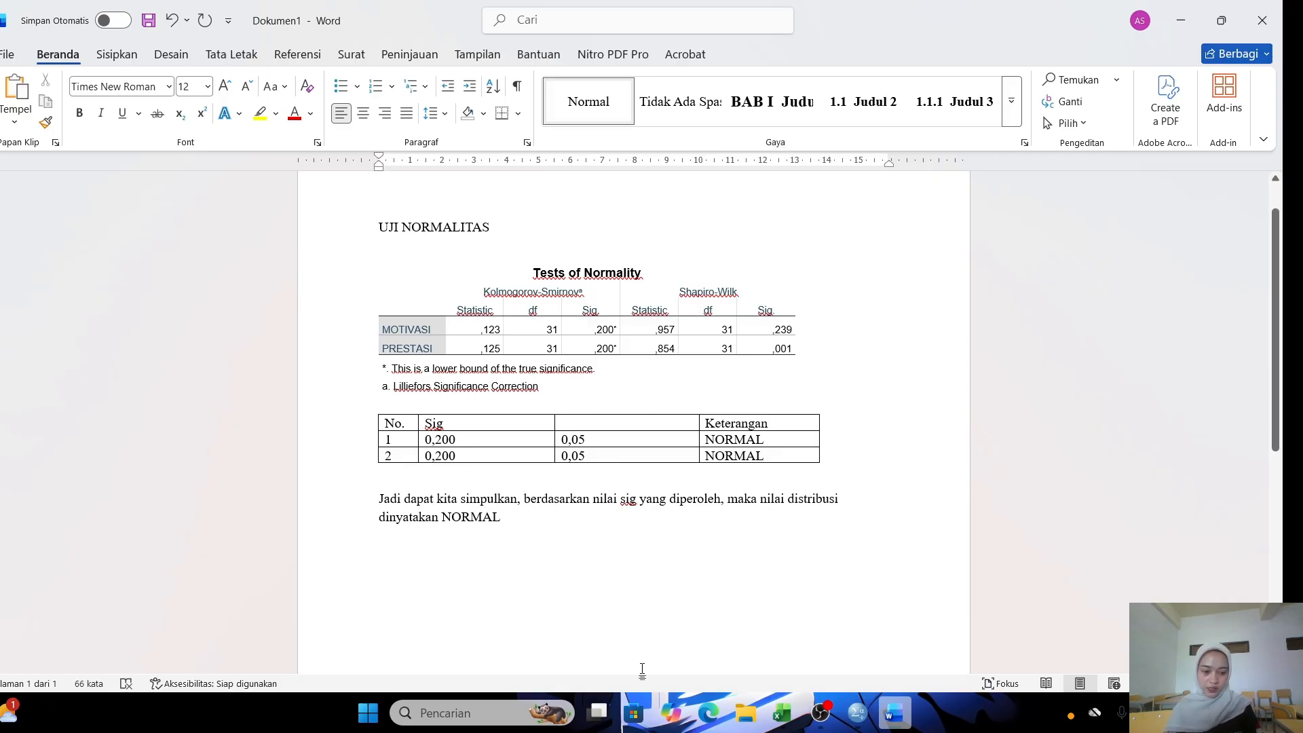
mouse_move(782, 713)
click(787, 678)
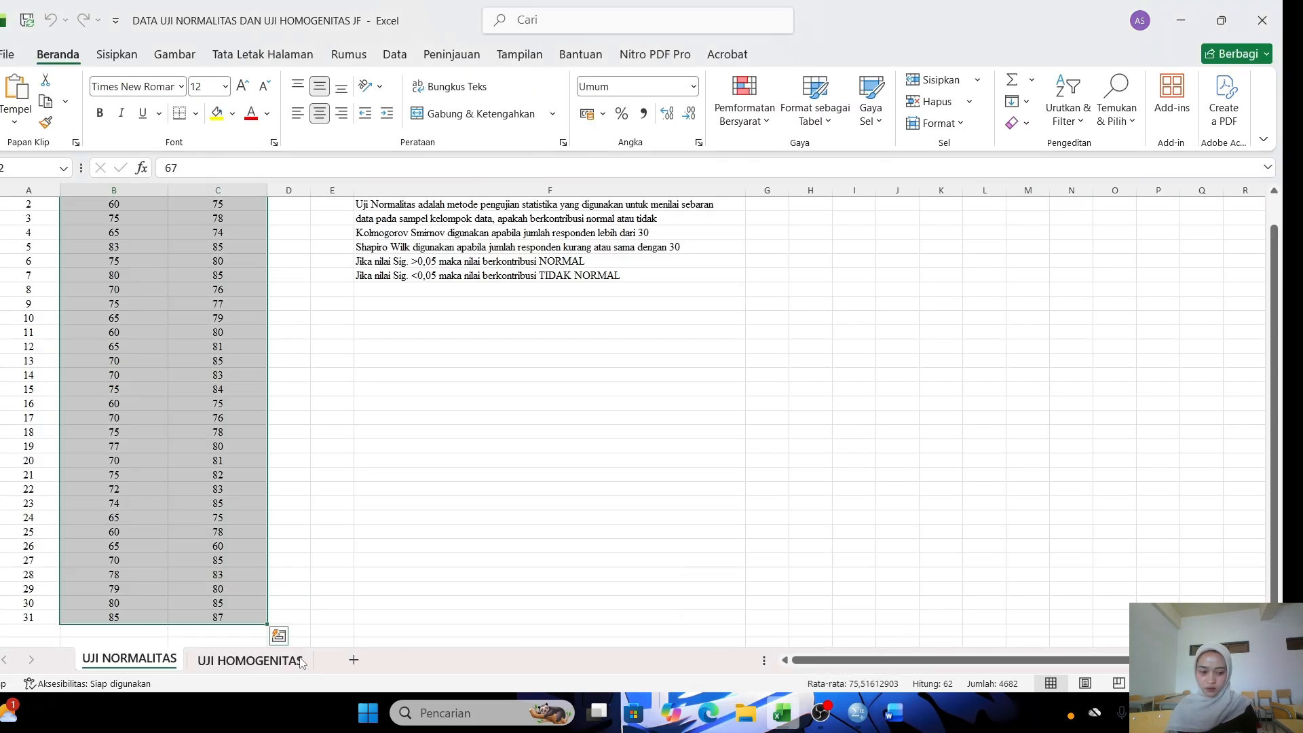
click(301, 660)
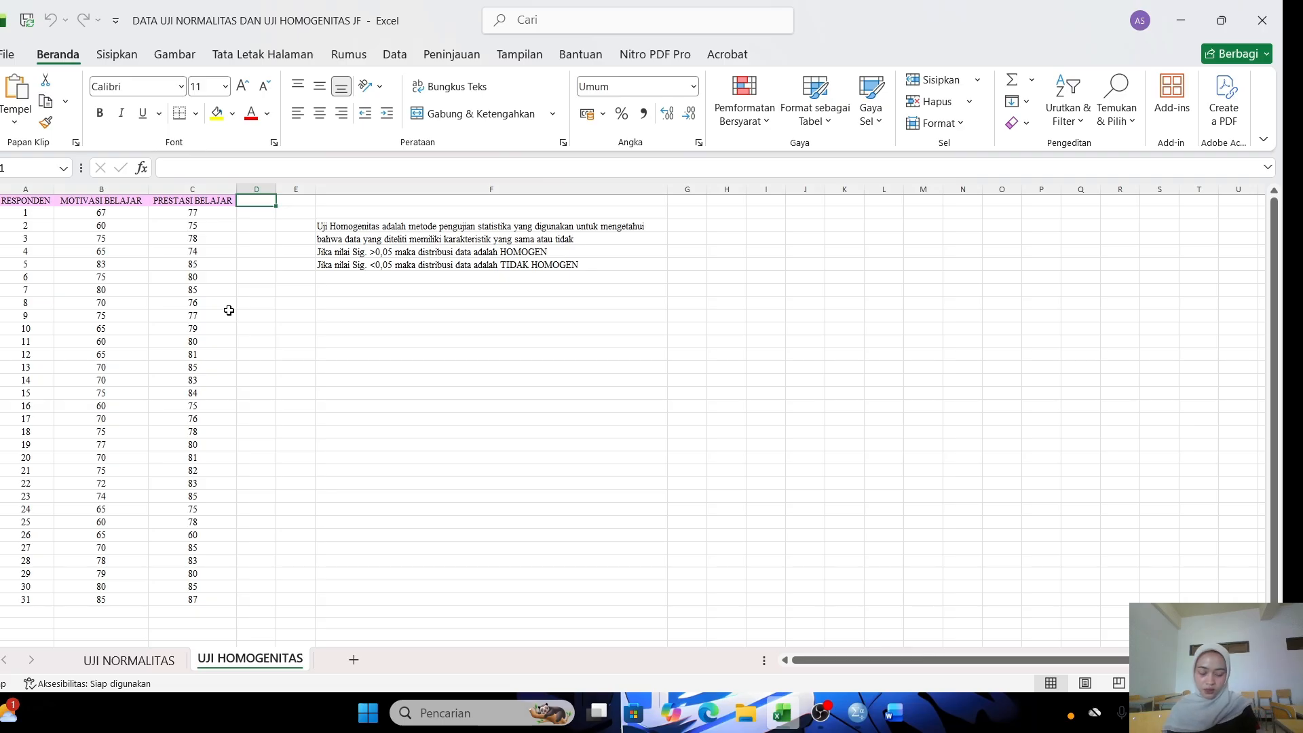
Step: Switch to the SPSS Data Editor and set up a One-Way ANOVA with MOTIVASI as the dependent variable and PRESTASI as the factor
mouse_move(854, 712)
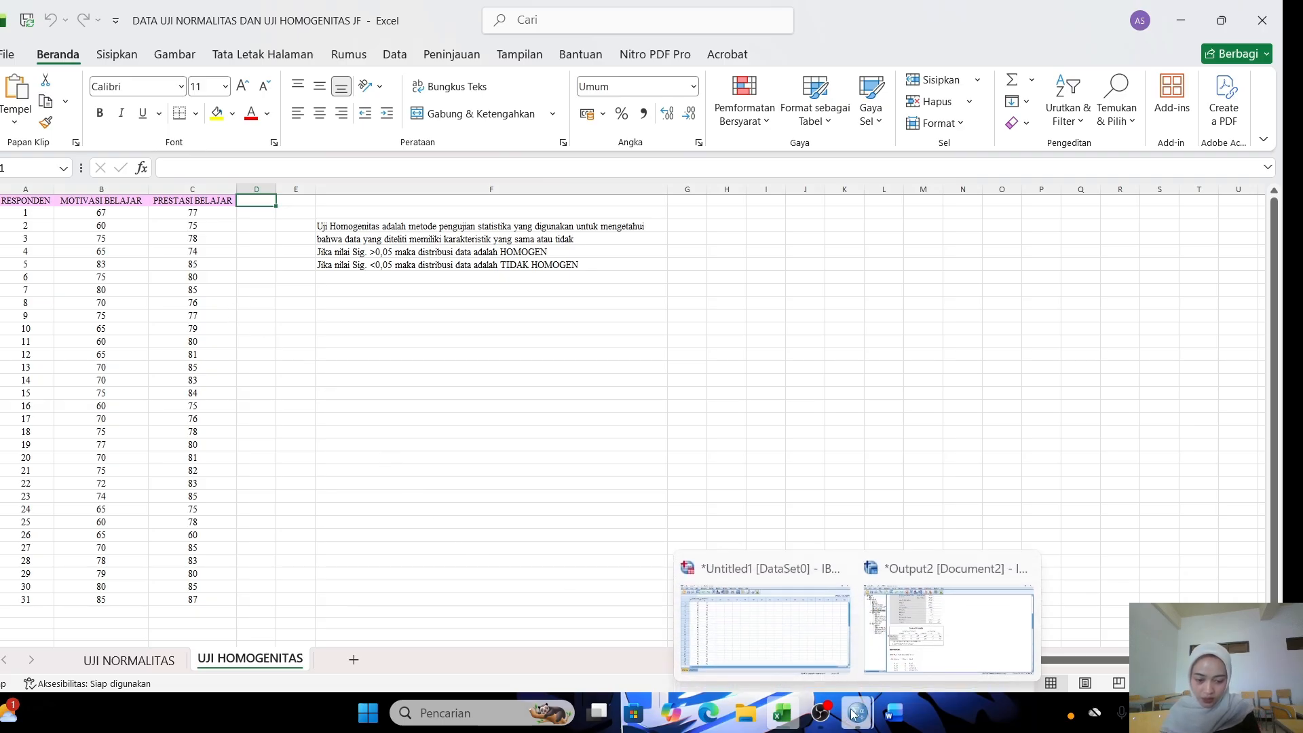
click(747, 597)
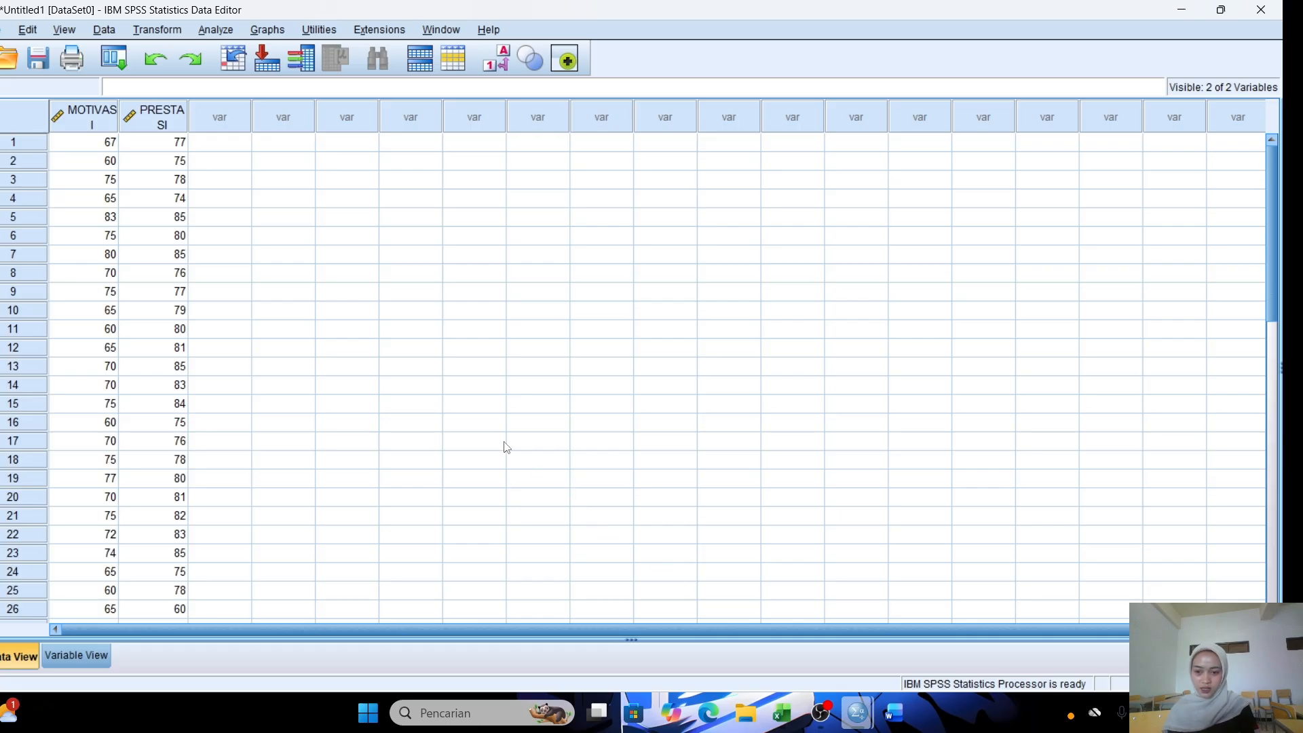
click(228, 32)
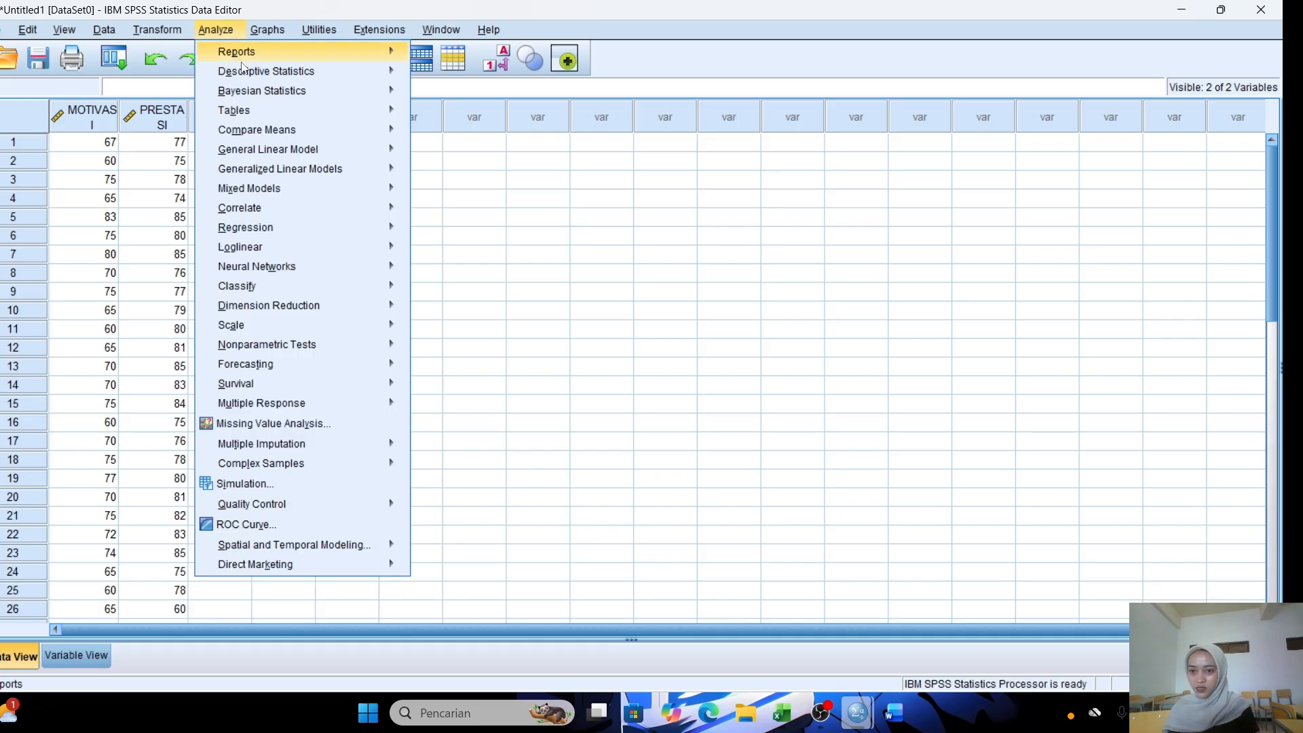
mouse_move(262, 92)
mouse_move(280, 130)
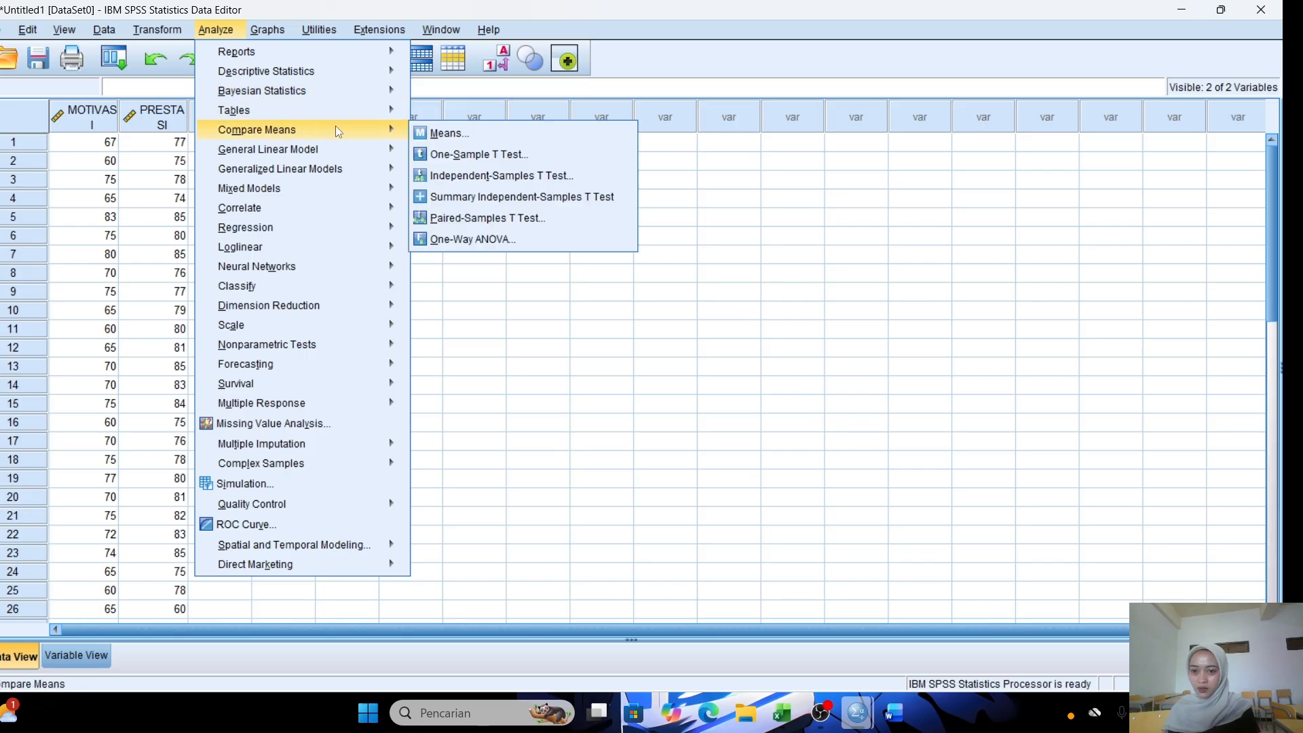
click(458, 254)
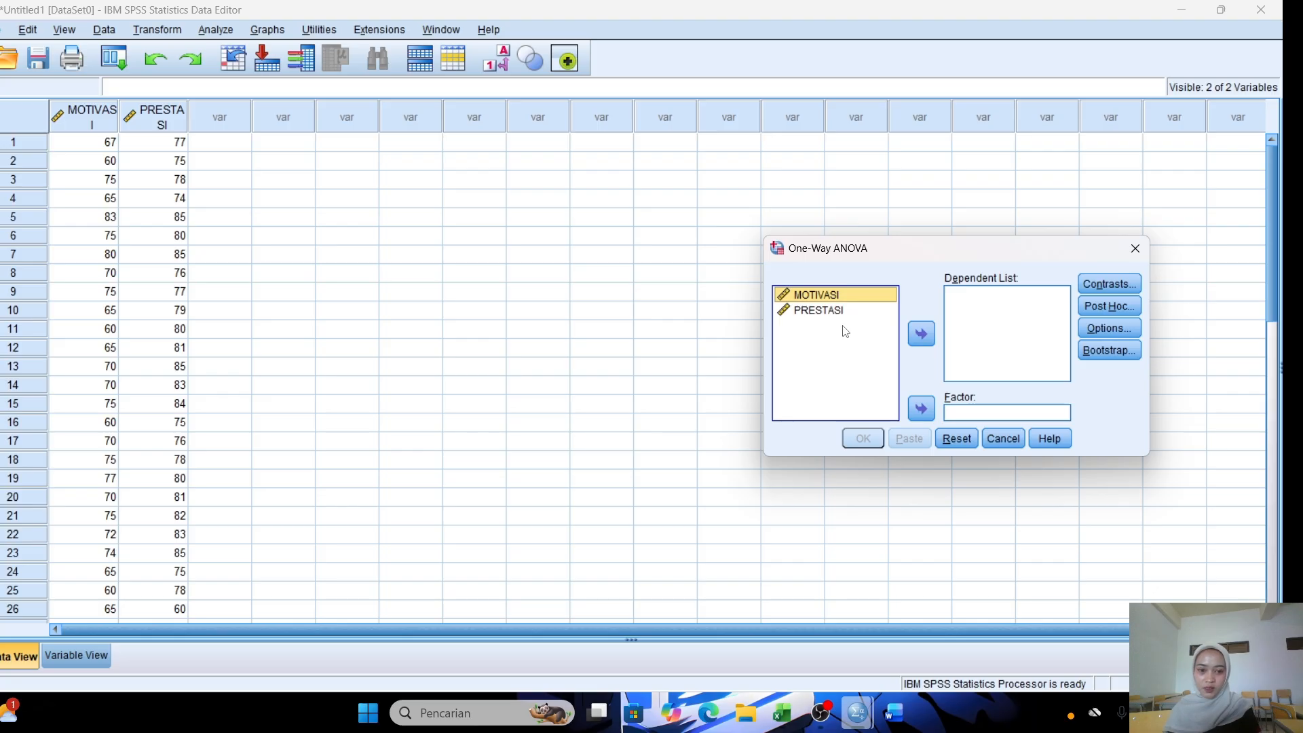
click(924, 334)
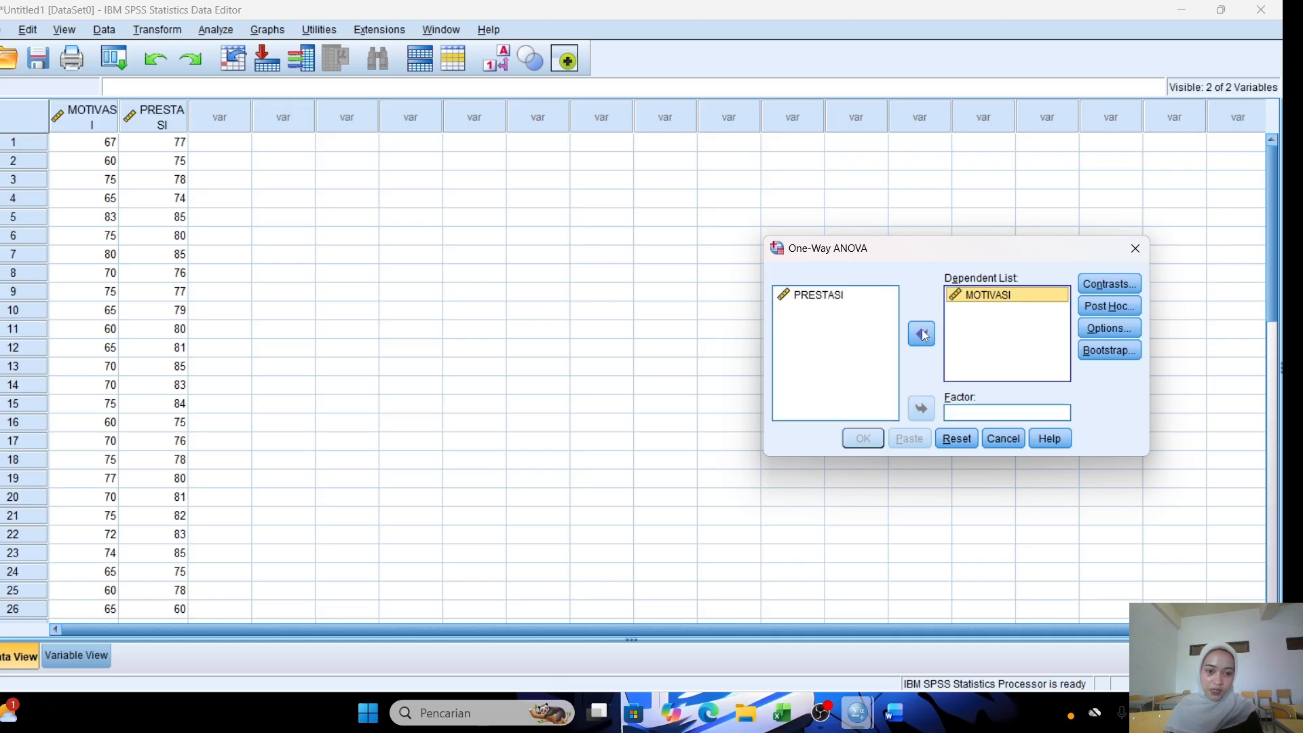
click(878, 298)
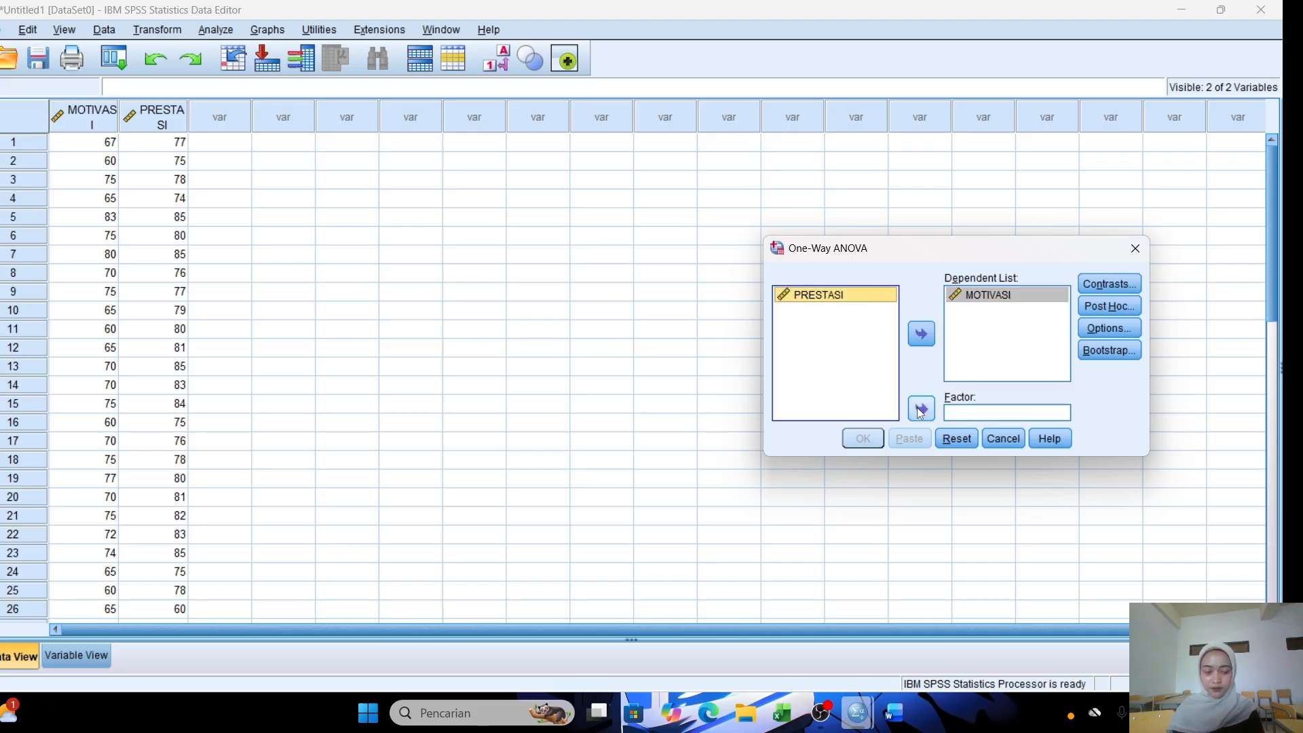
click(921, 408)
Step: Include the Homogeneity of variance test in the One-Way ANOVA options and run the analysis
click(1101, 328)
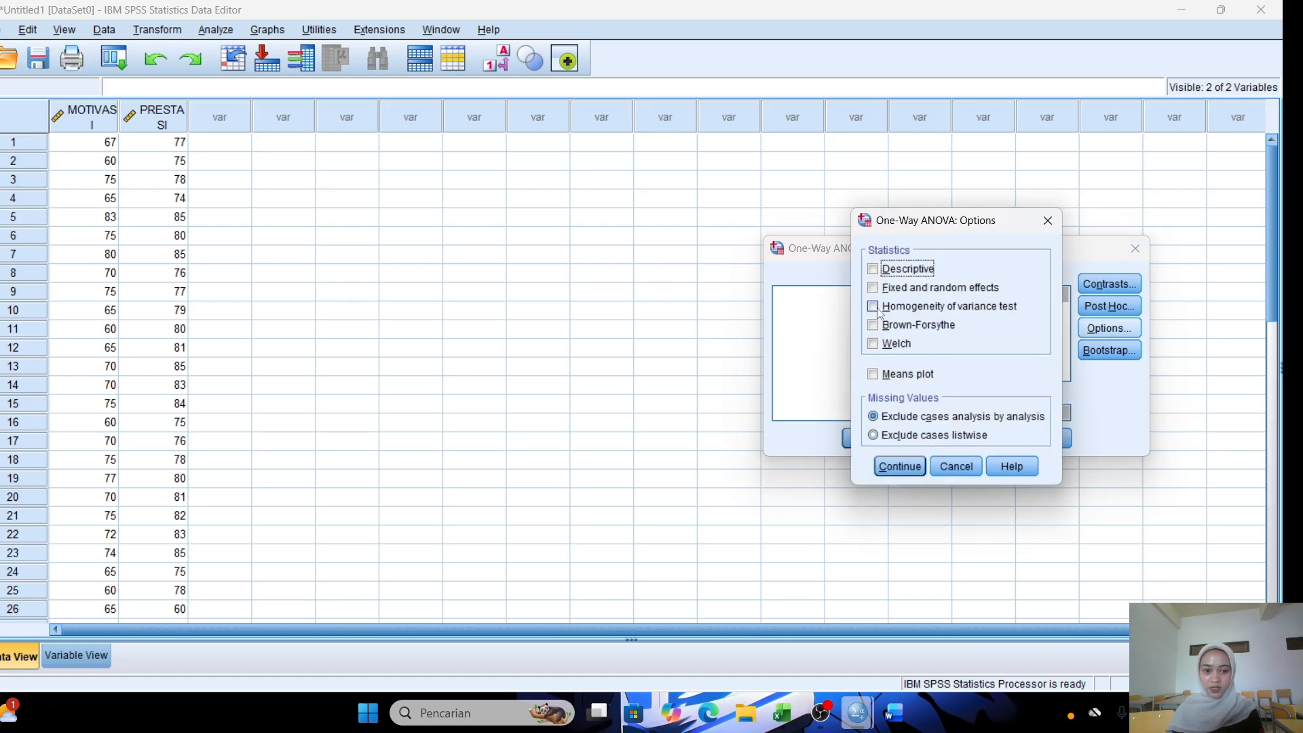
click(878, 310)
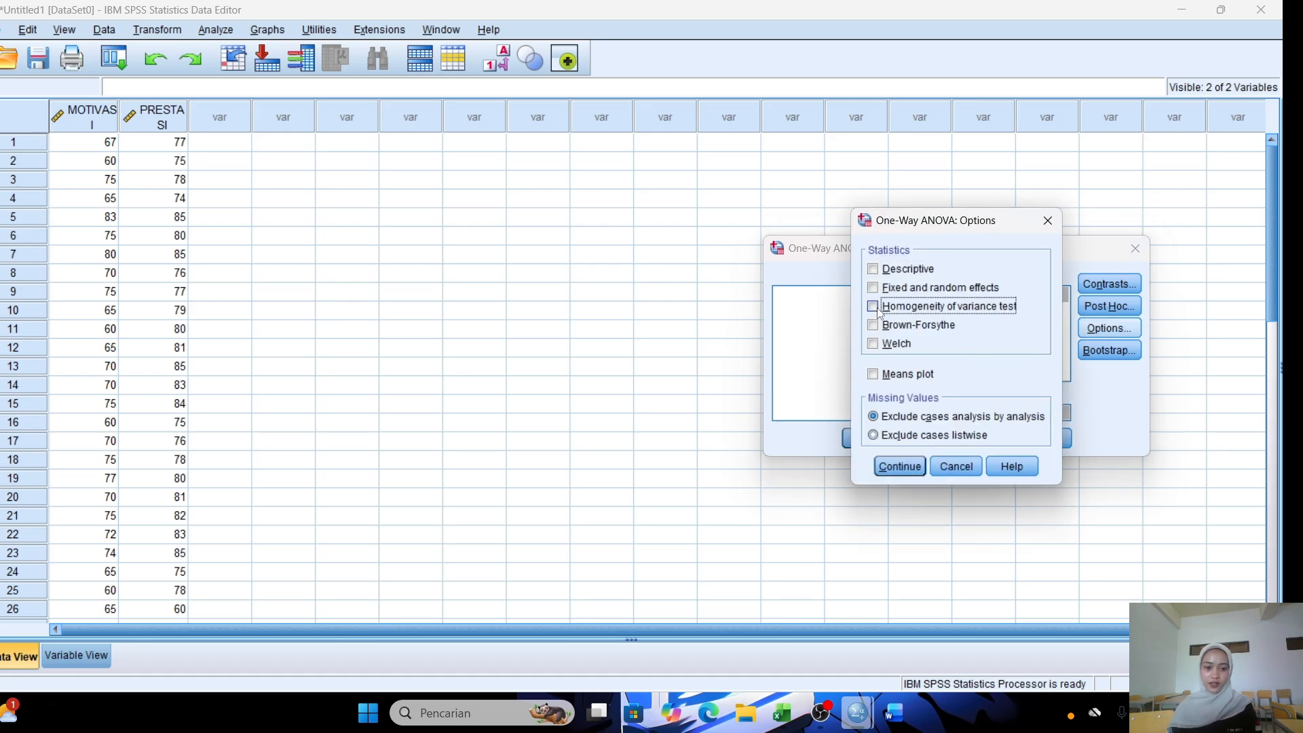
click(889, 469)
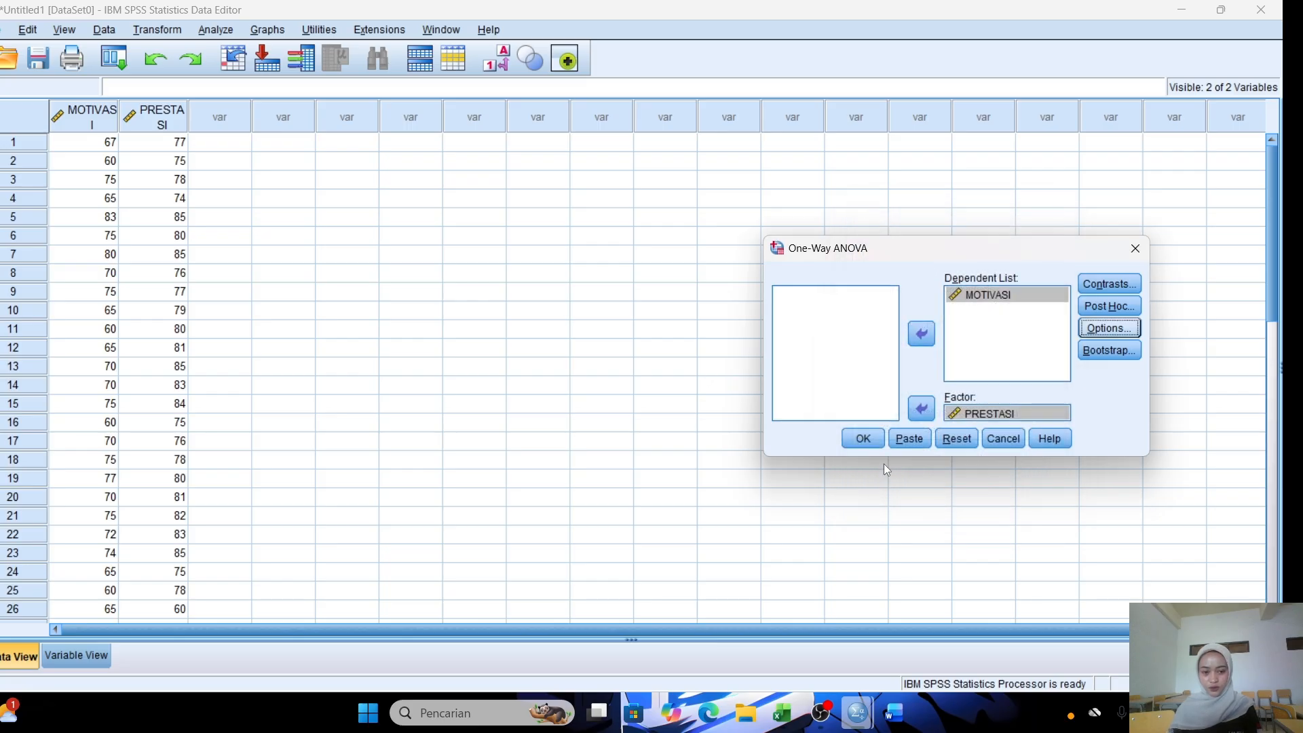
click(864, 441)
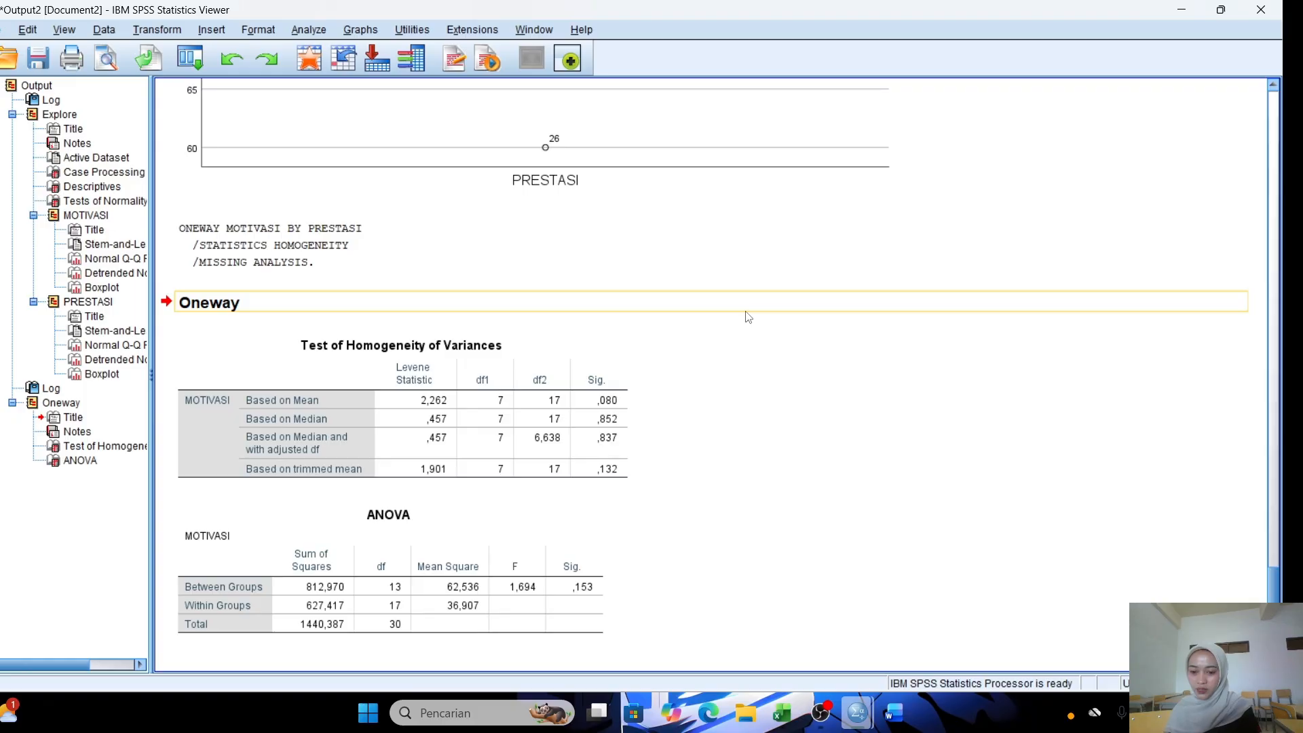
Step: Copy the ANOVA table from the Oneway output
click(513, 555)
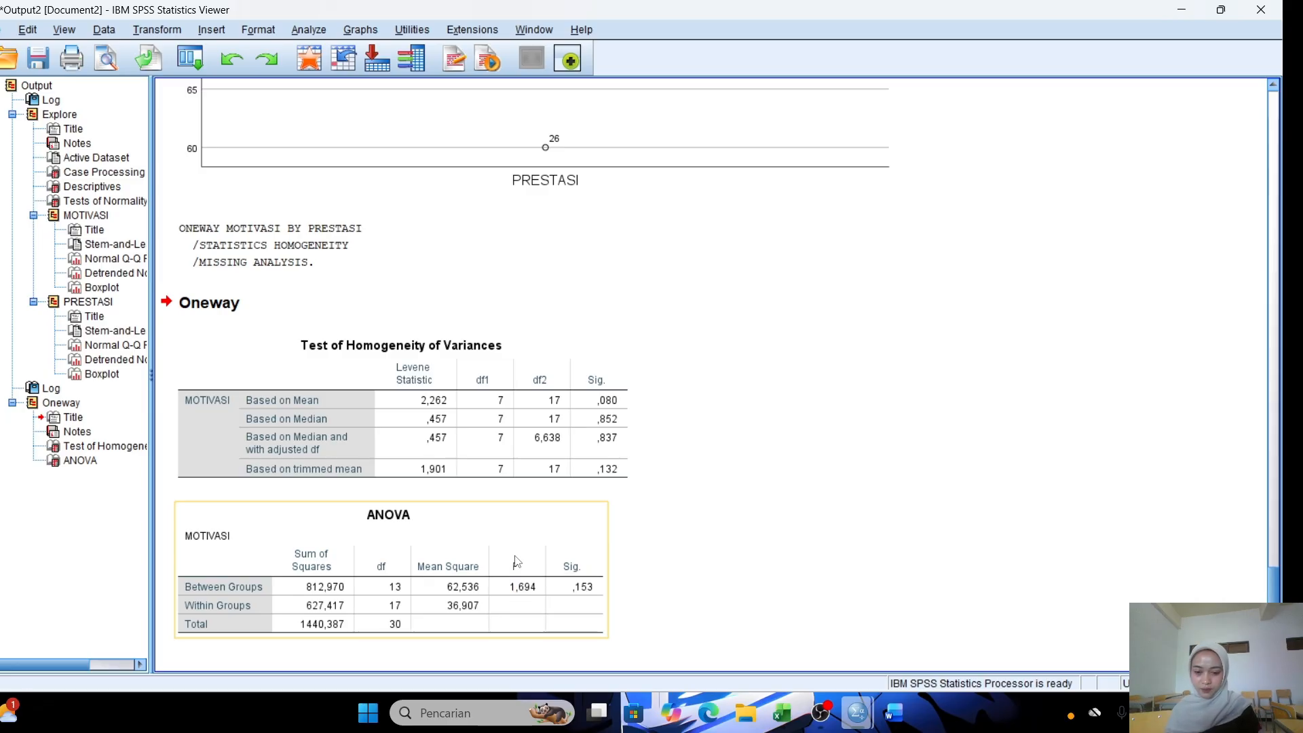
right_click(514, 555)
click(532, 589)
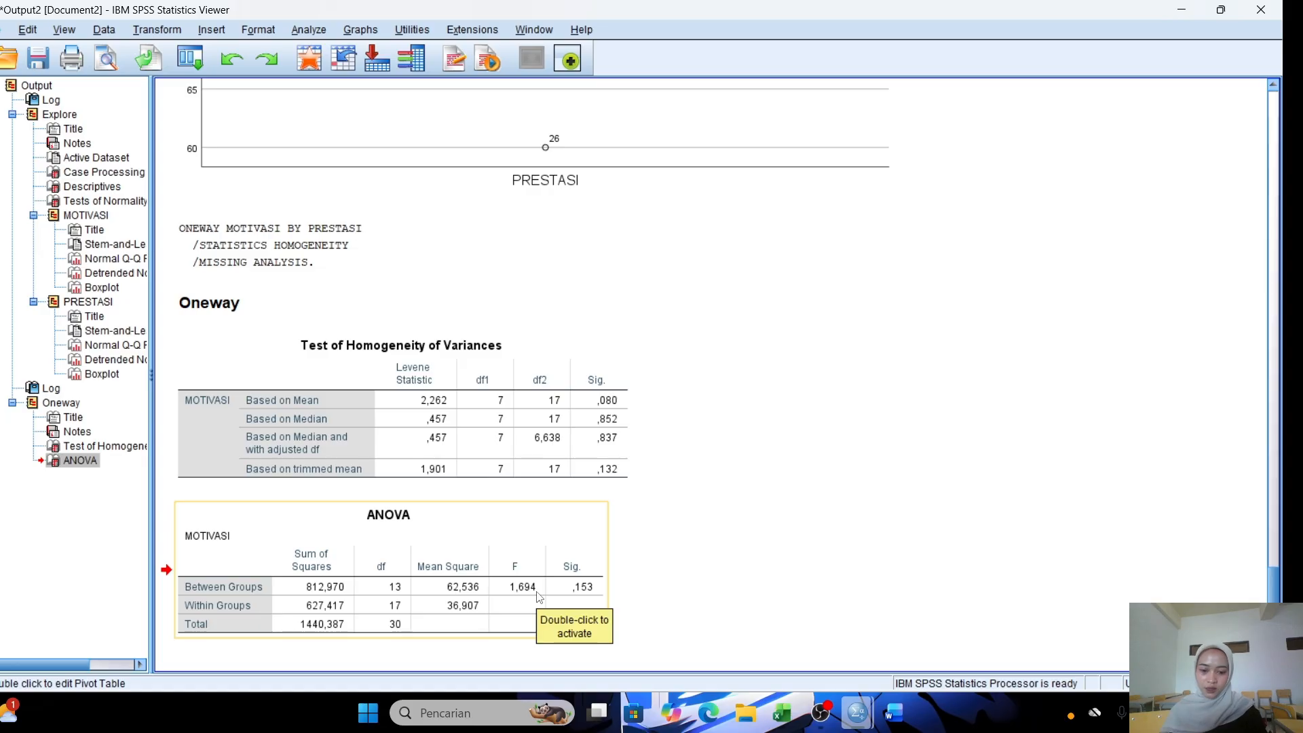
Step: Switch to the Word document, add the heading UJI HOMOGENITAS below the normality conclusion and paste the copied ANOVA table under it
mouse_move(890, 709)
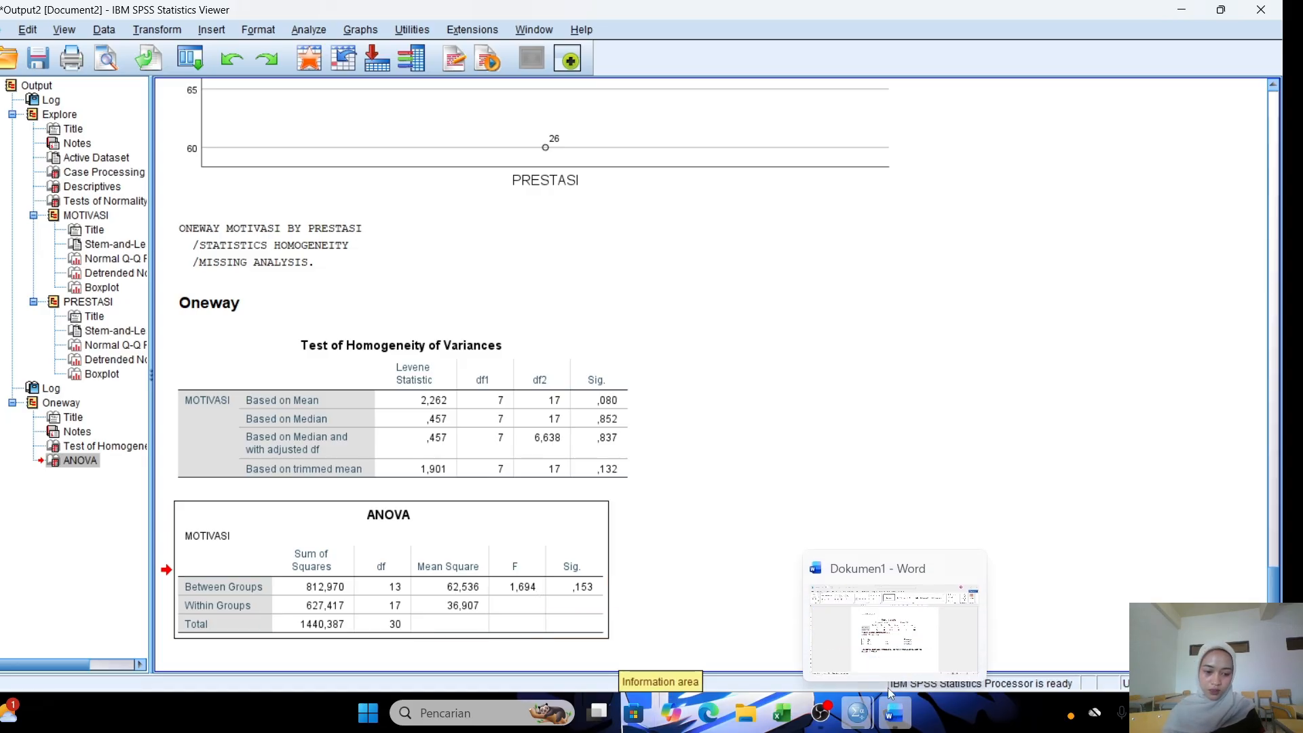
click(888, 667)
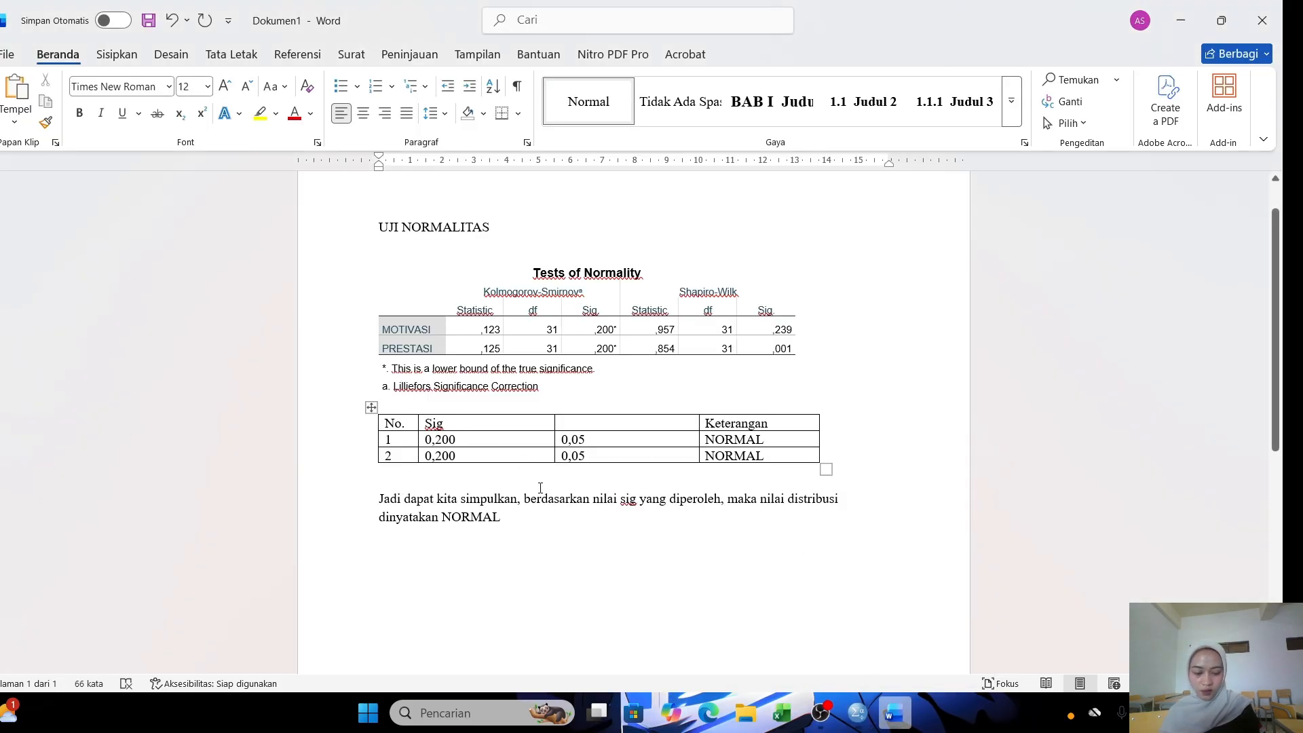
key(Return)
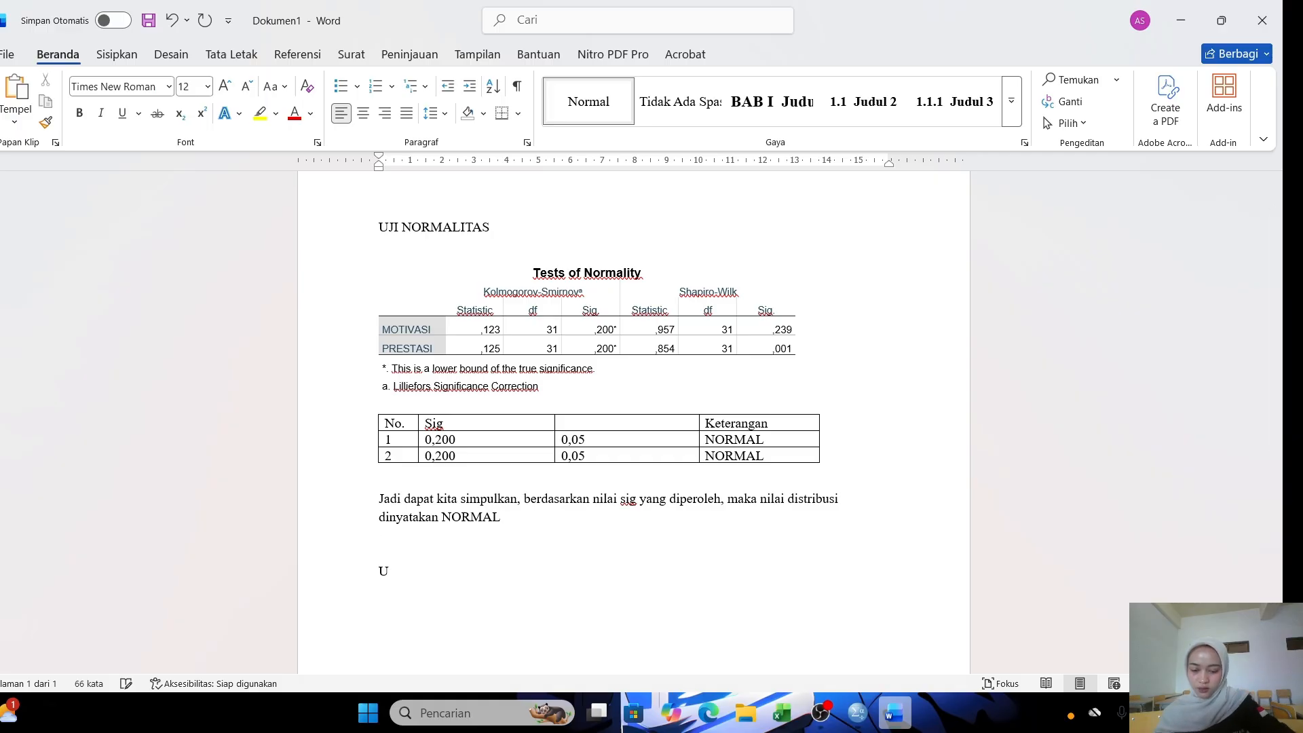
text(UJI HOM)
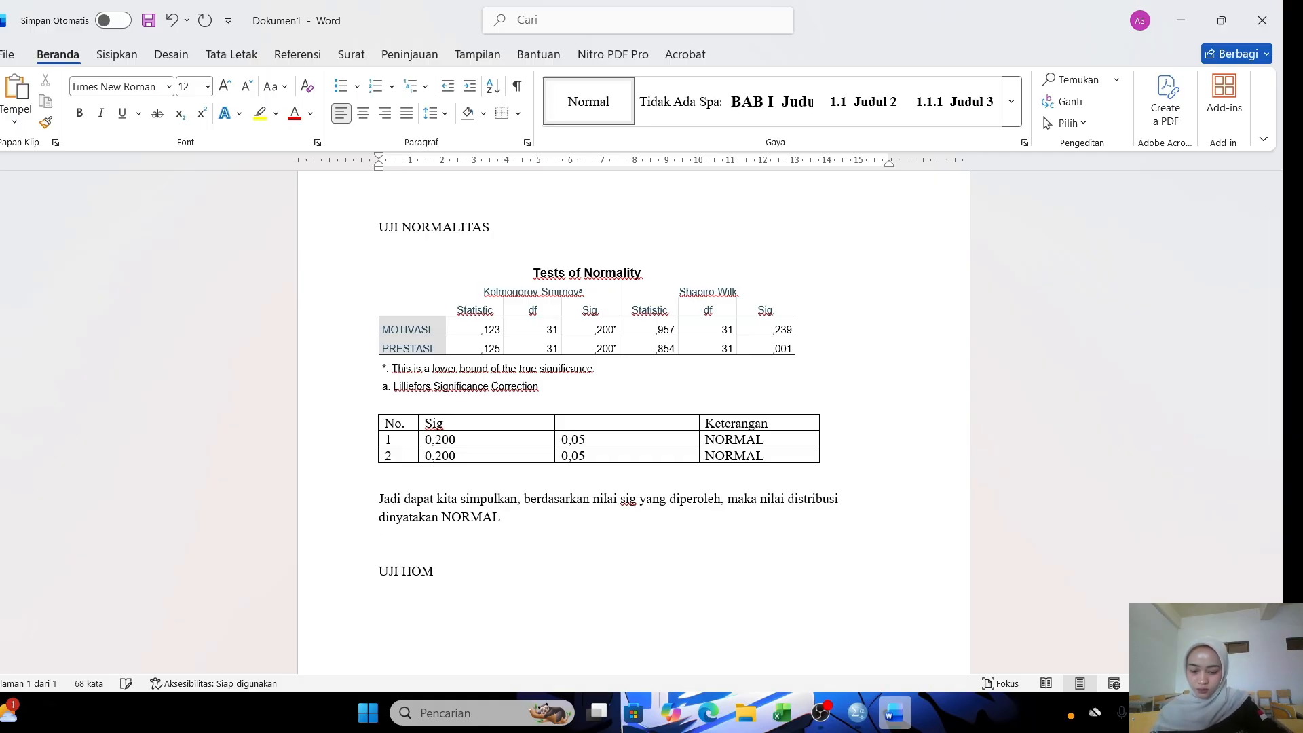
text(OGENITAS)
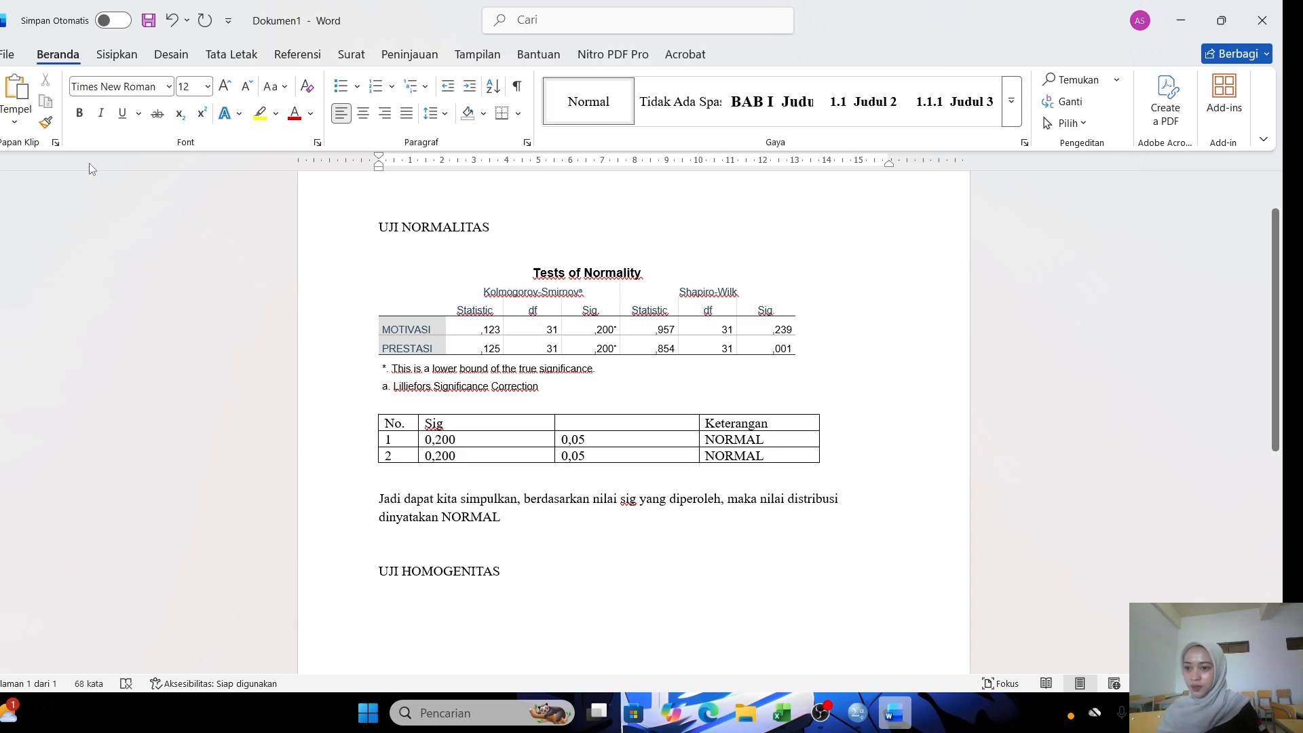
click(18, 129)
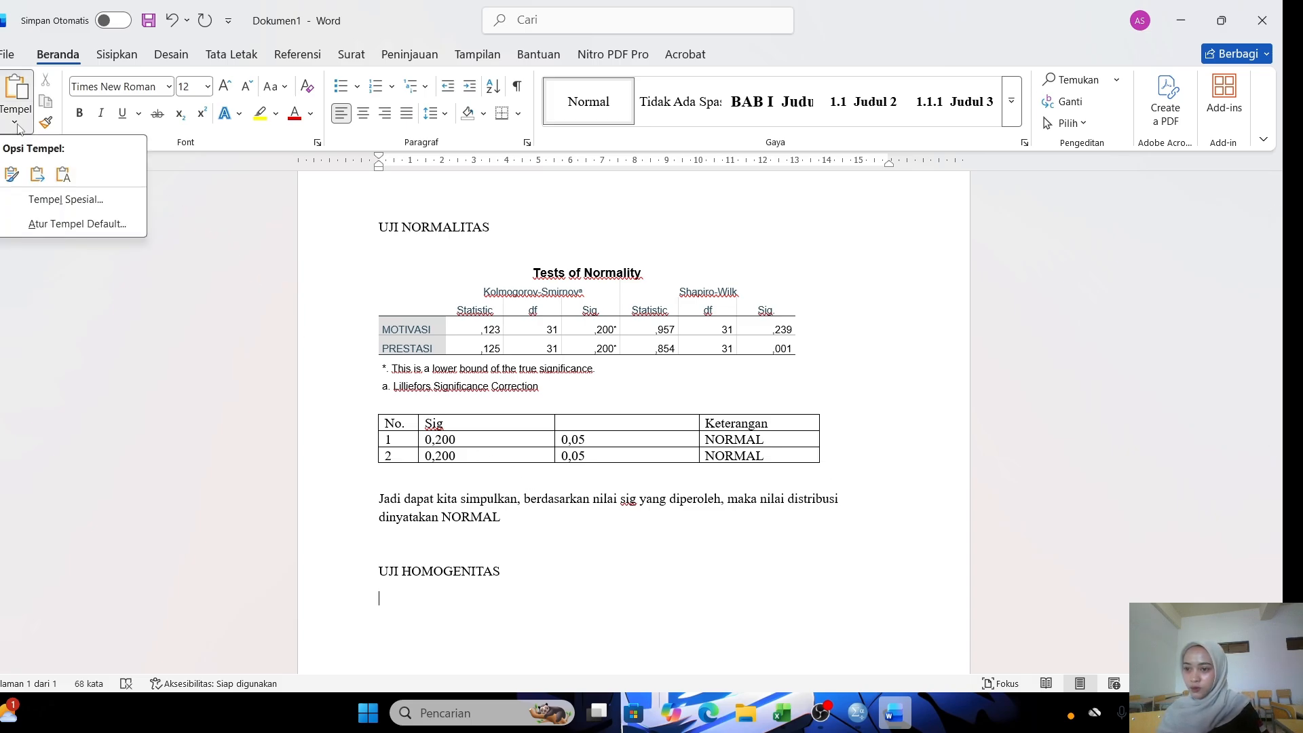
click(10, 178)
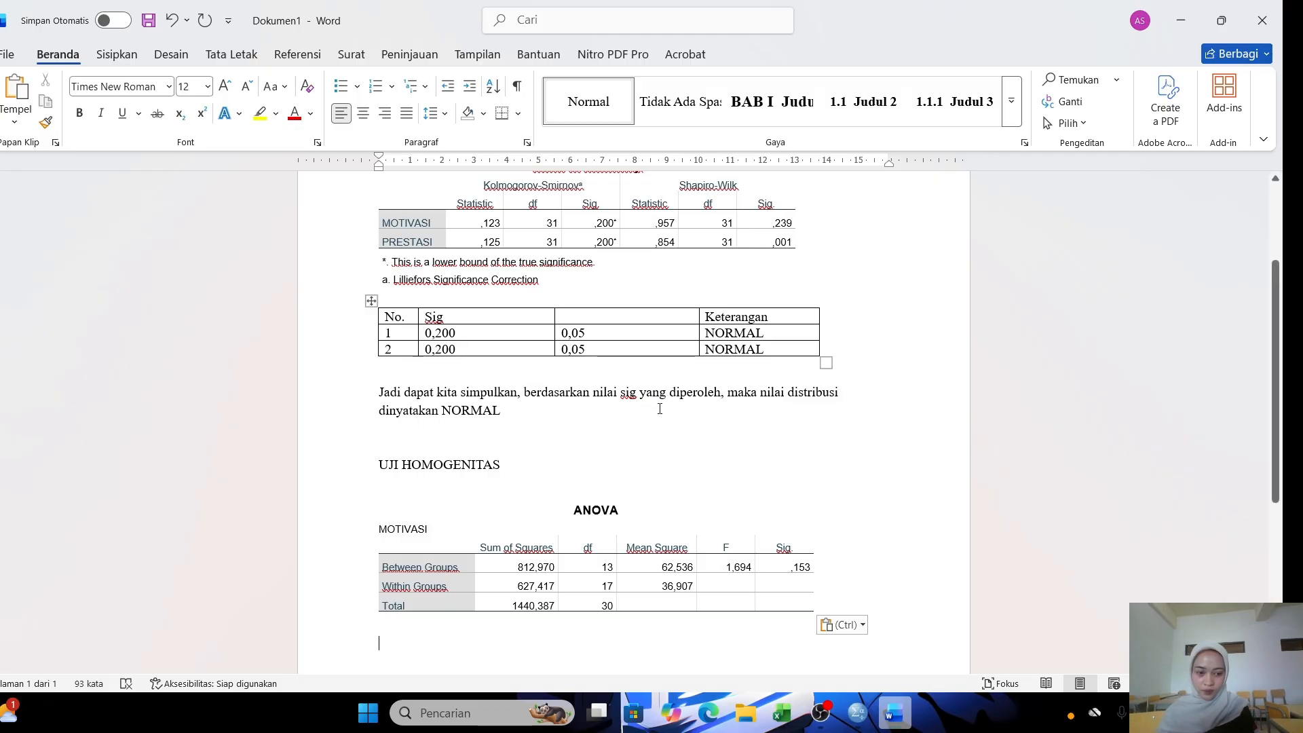
Step: Begin the conclusion below the ANOVA table with "Jadi, berdasarkan nilai sig yang diperoleh dari uji homogenitas diatas adalah 0,153"
scroll(655, 407, down, 2)
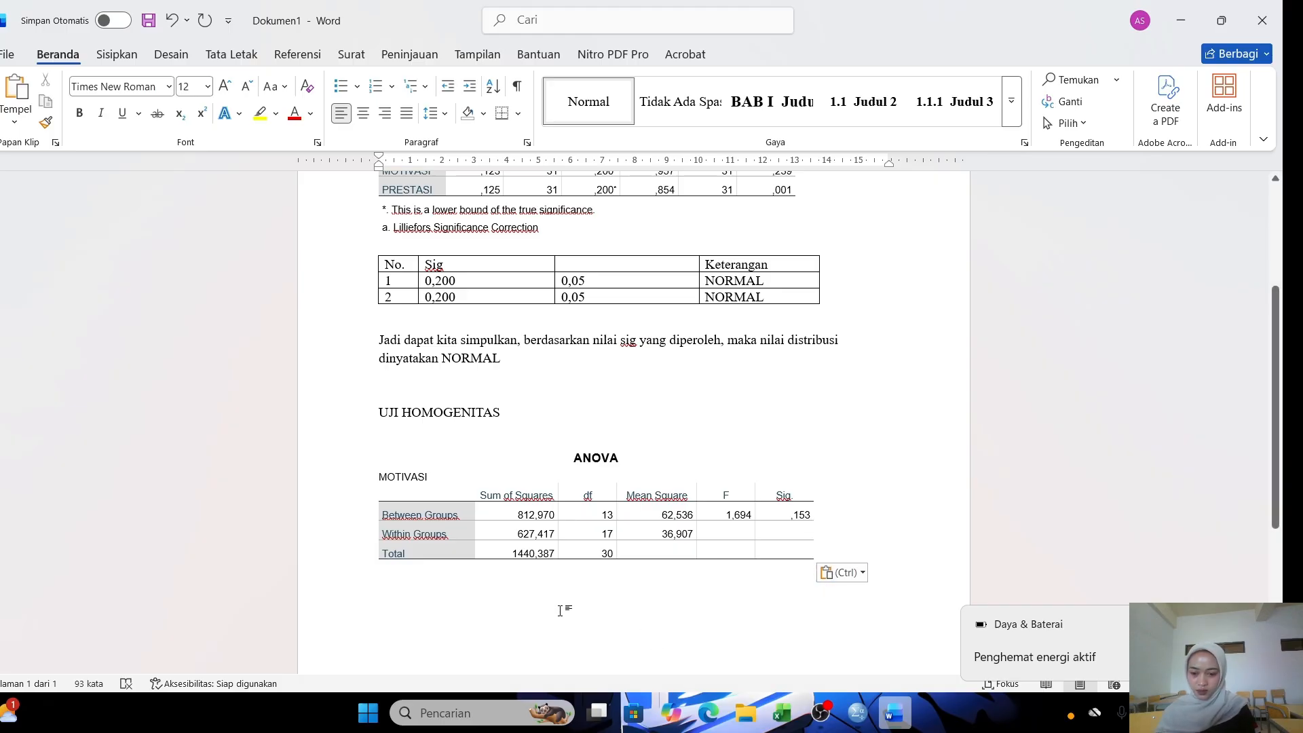
key(Caps_Lock)
text(J)
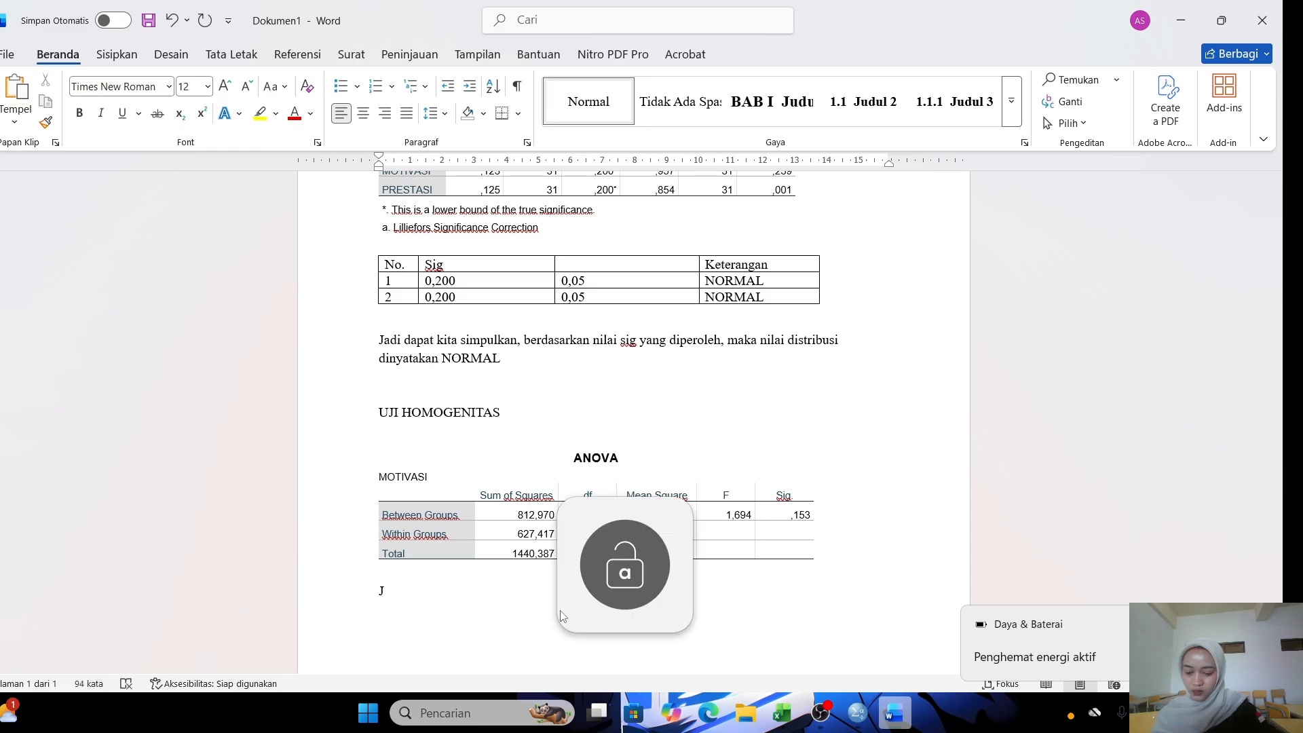
text(adi,)
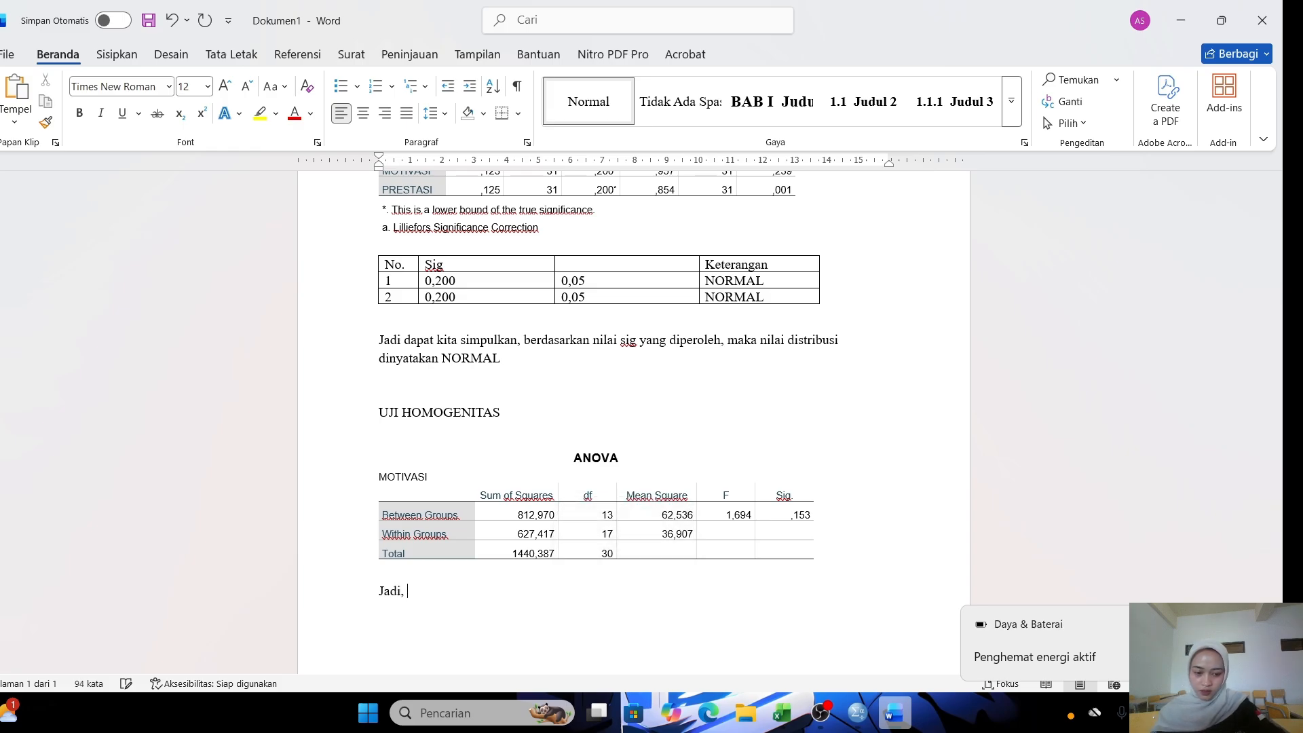
text( berdas)
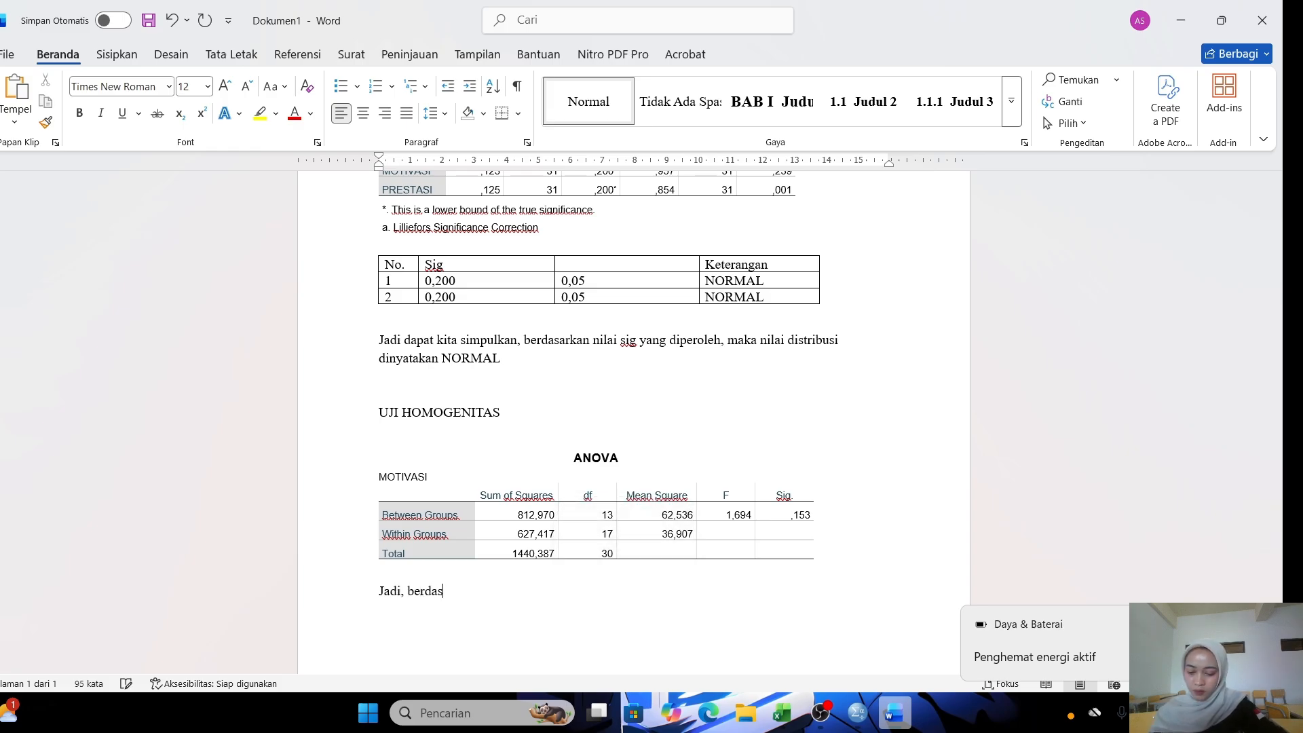
text(arkan)
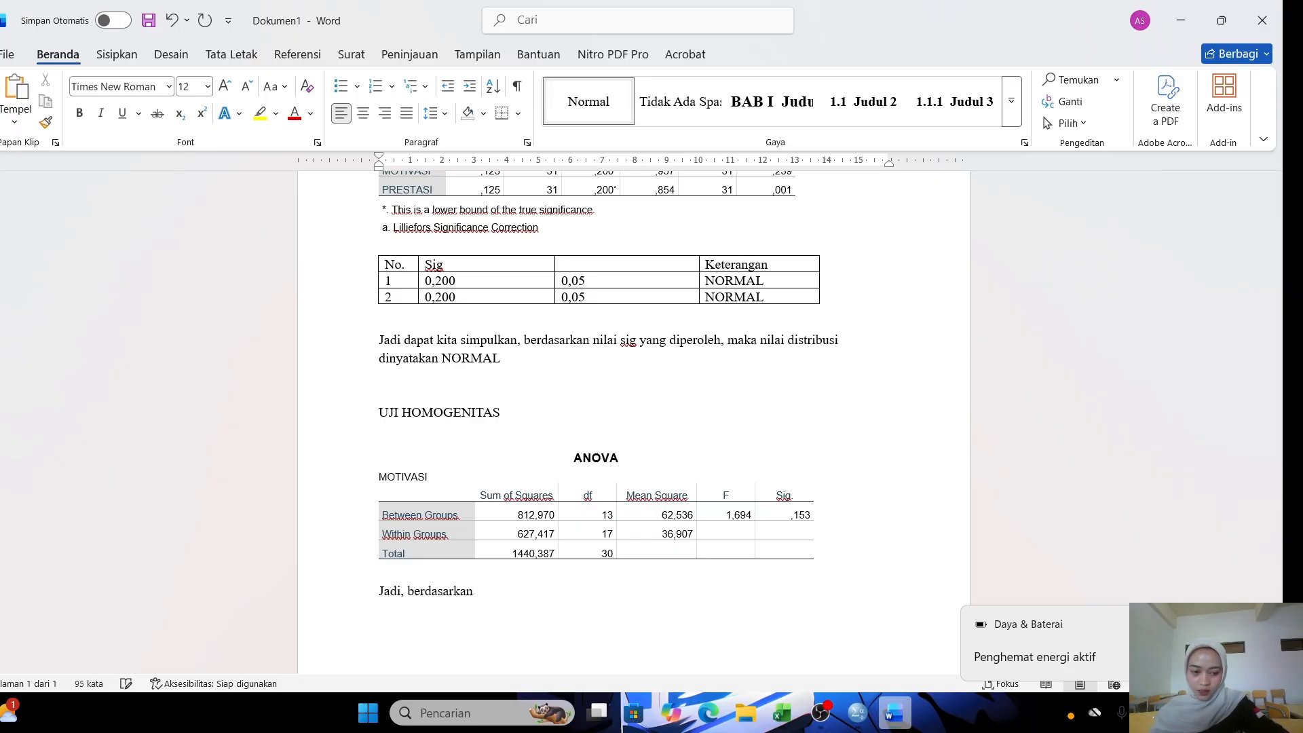
text( nilai )
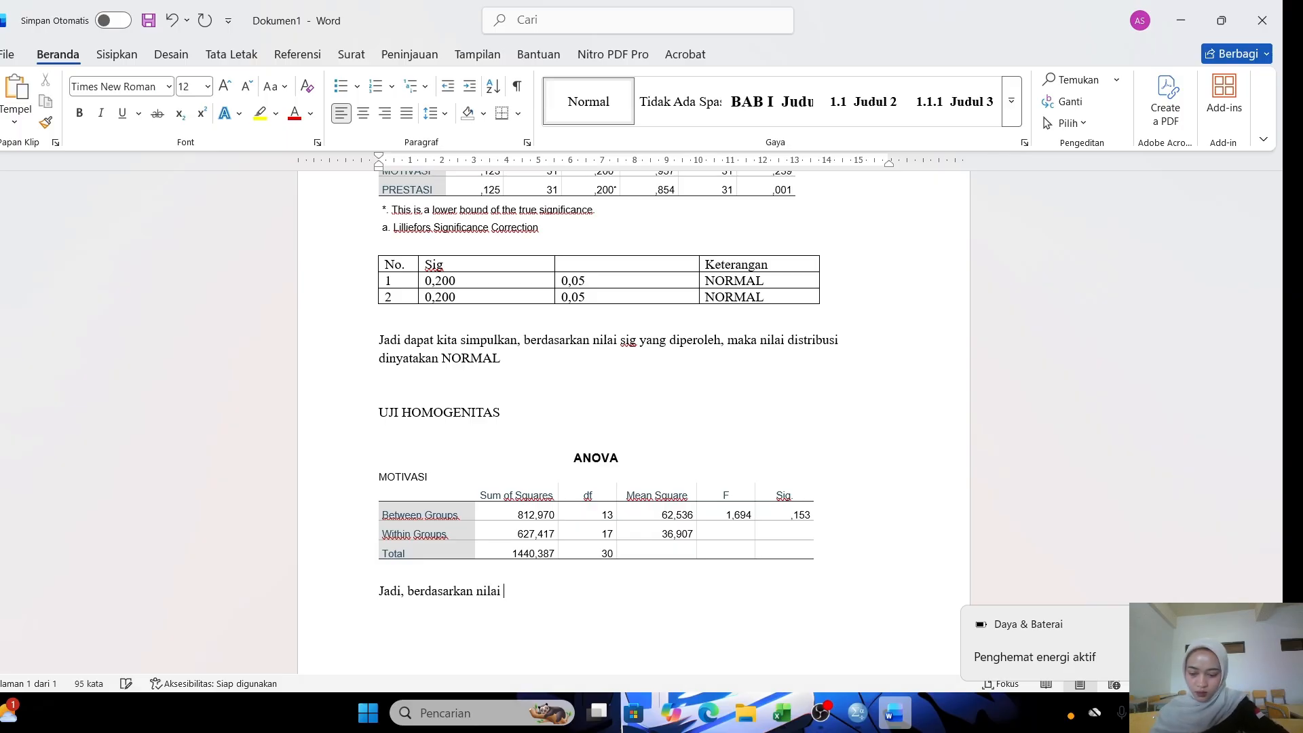
text(sig yang diperoleh)
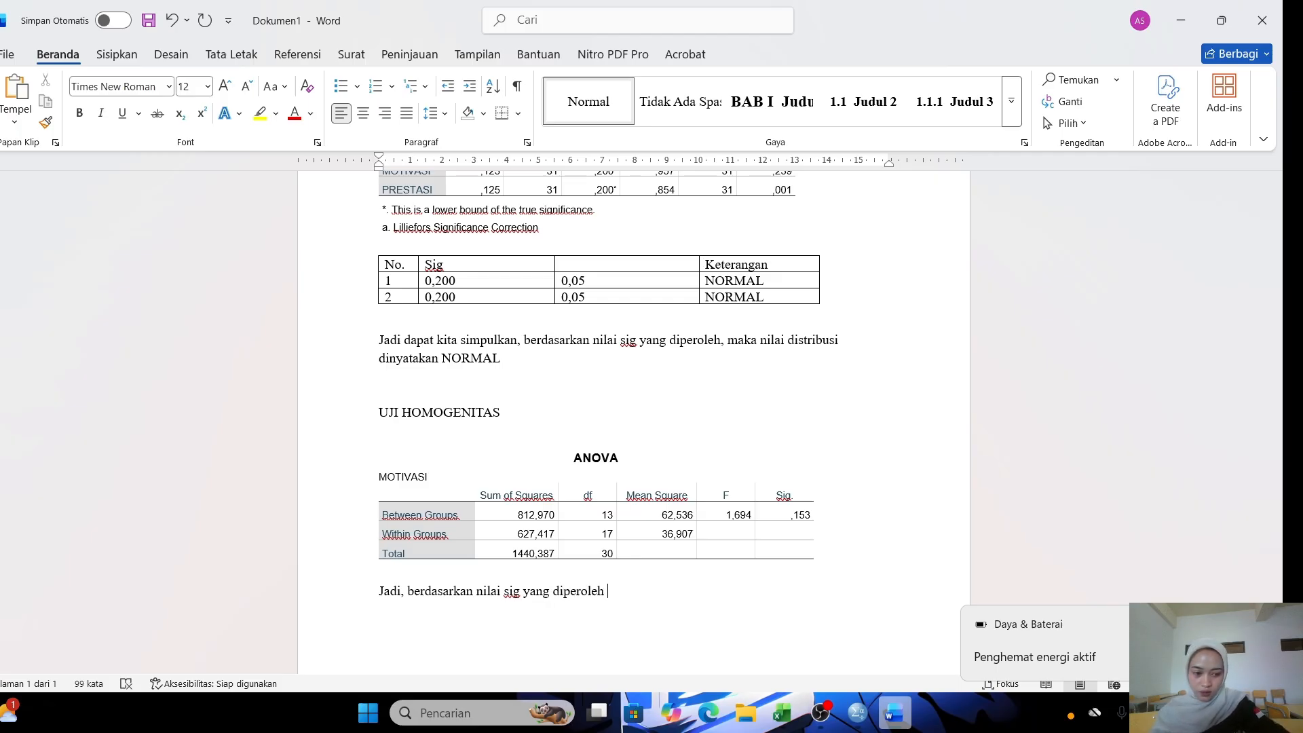
text( dari u)
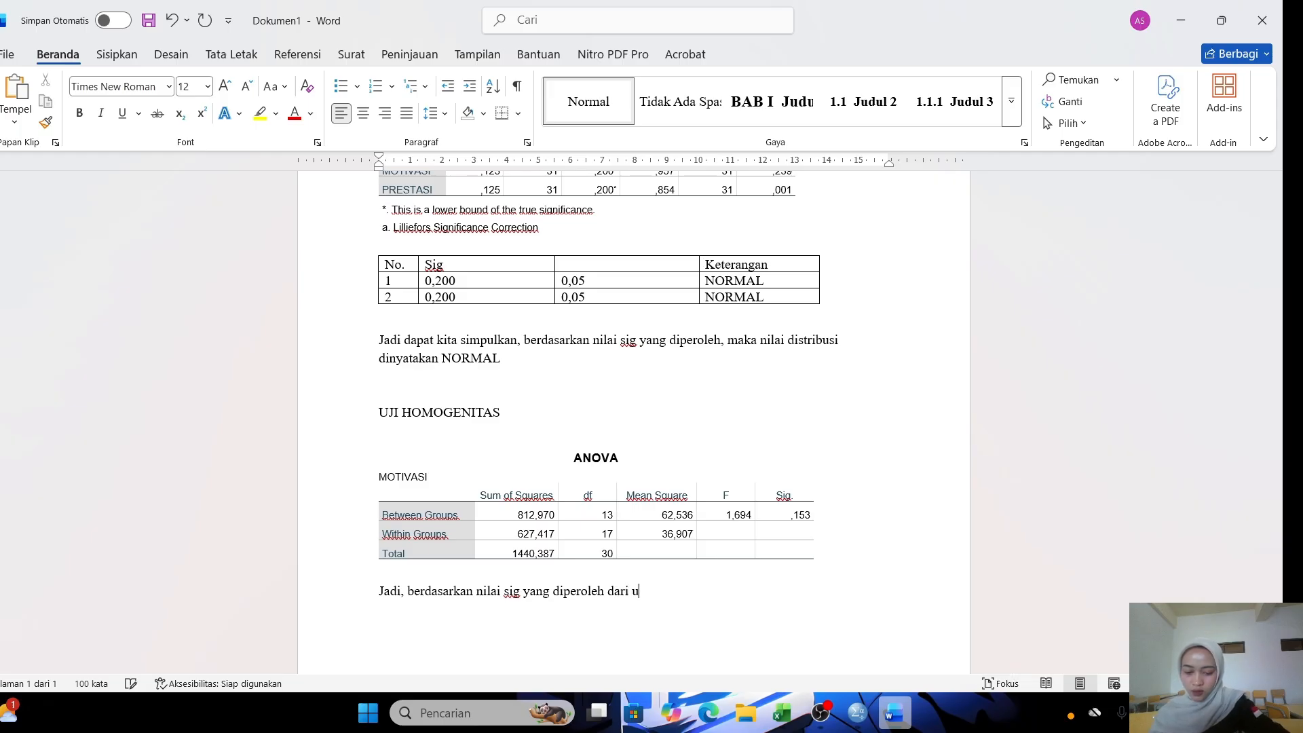
text(ji homoge)
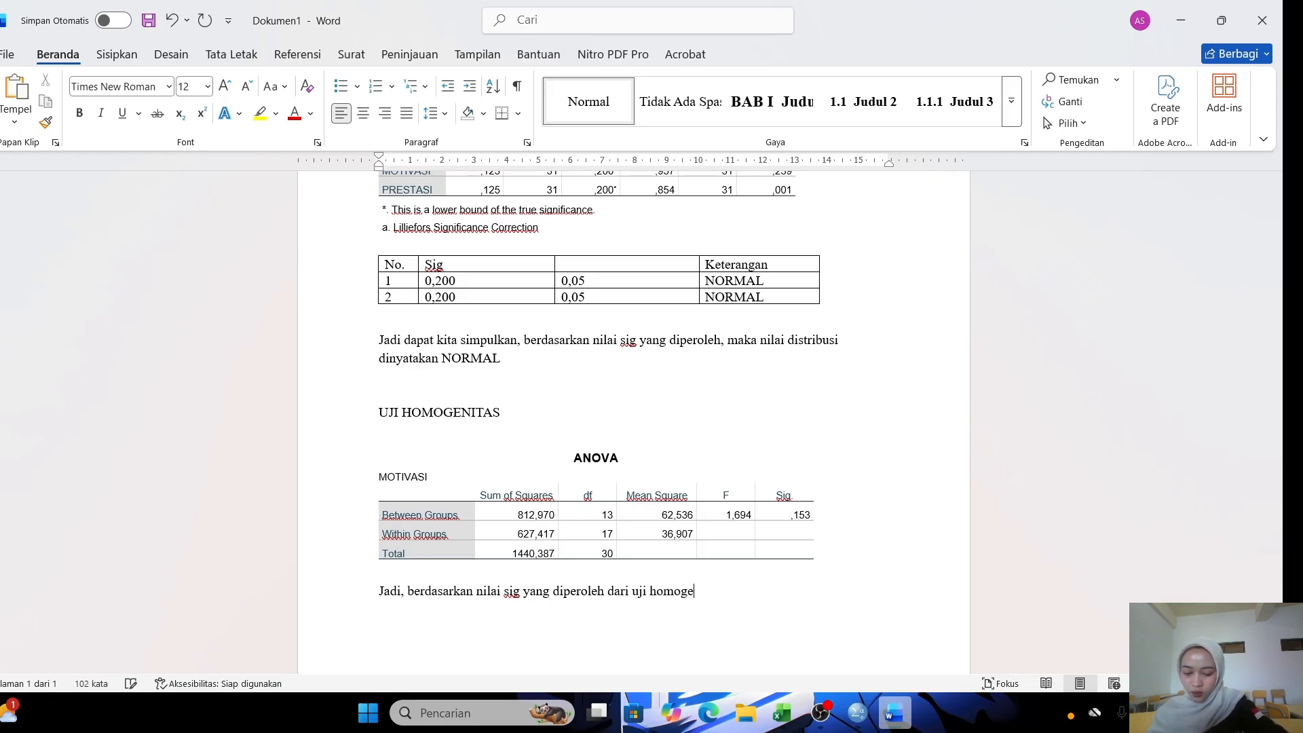
text(nitas diat)
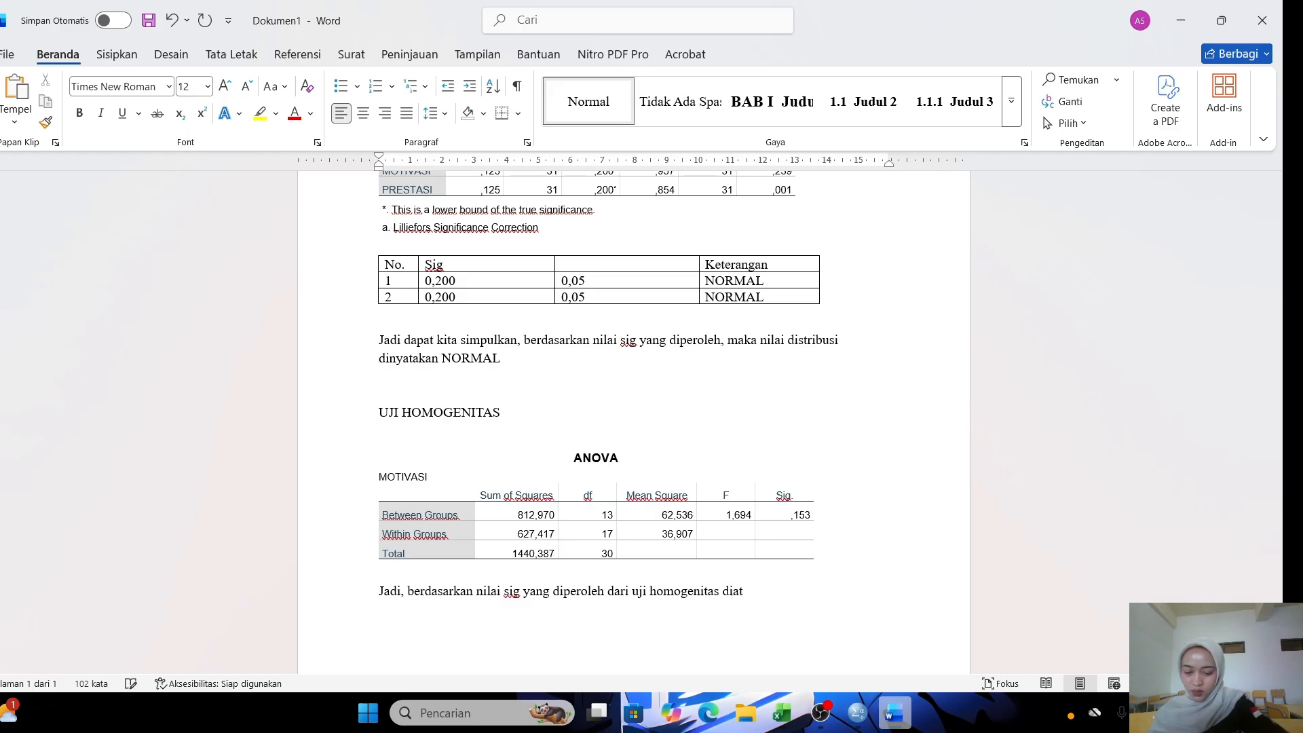
text(as adal)
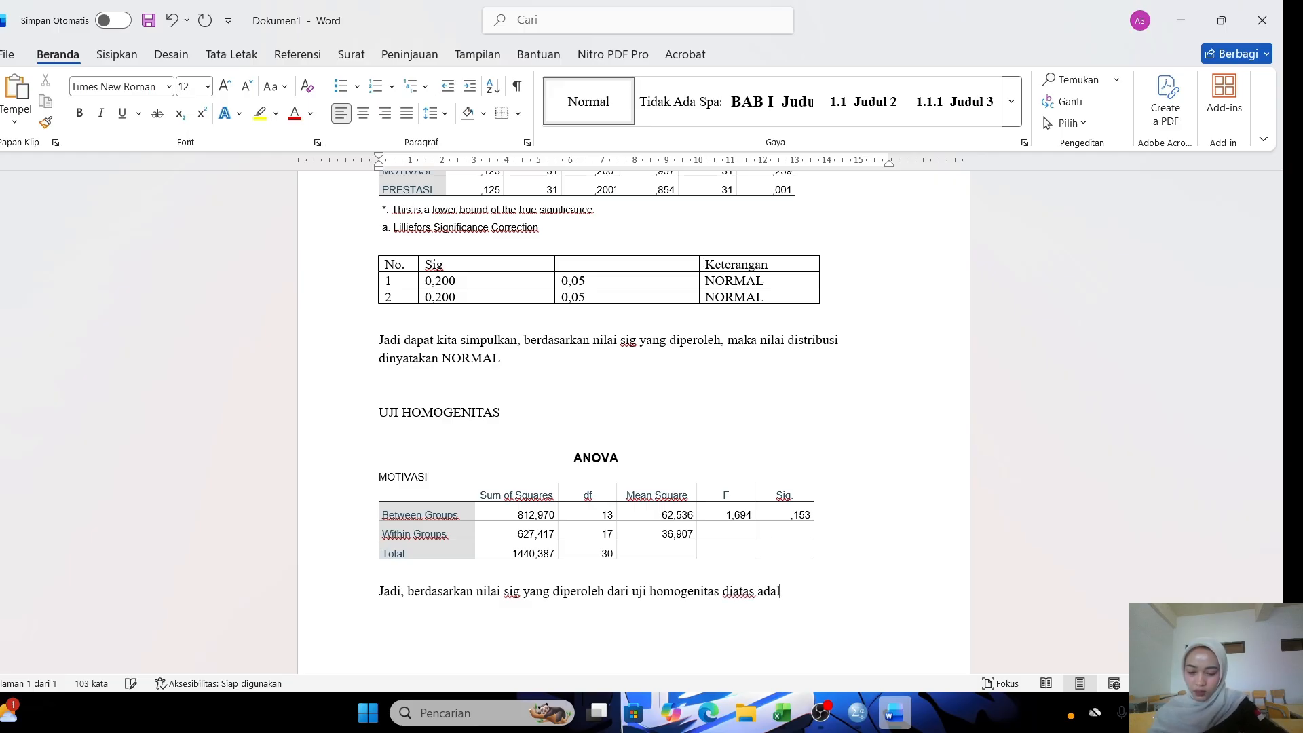
text(ah 0,)
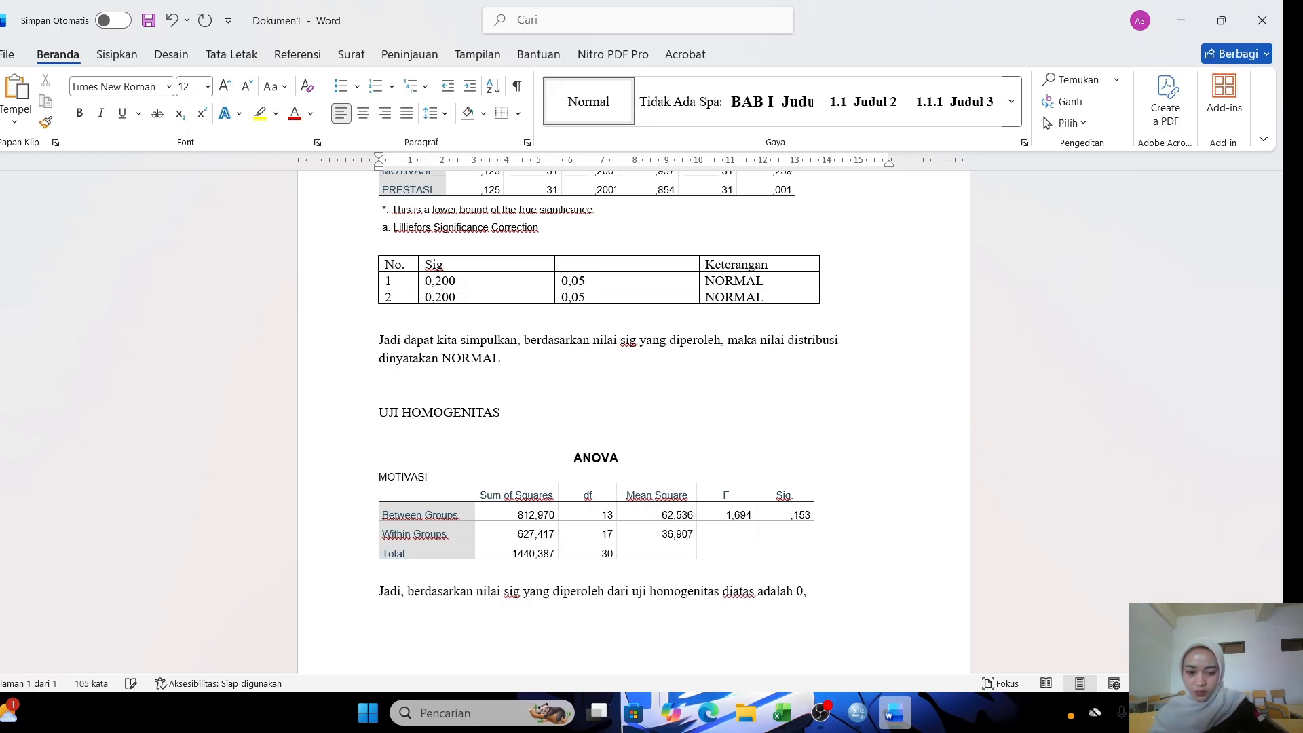
text(153)
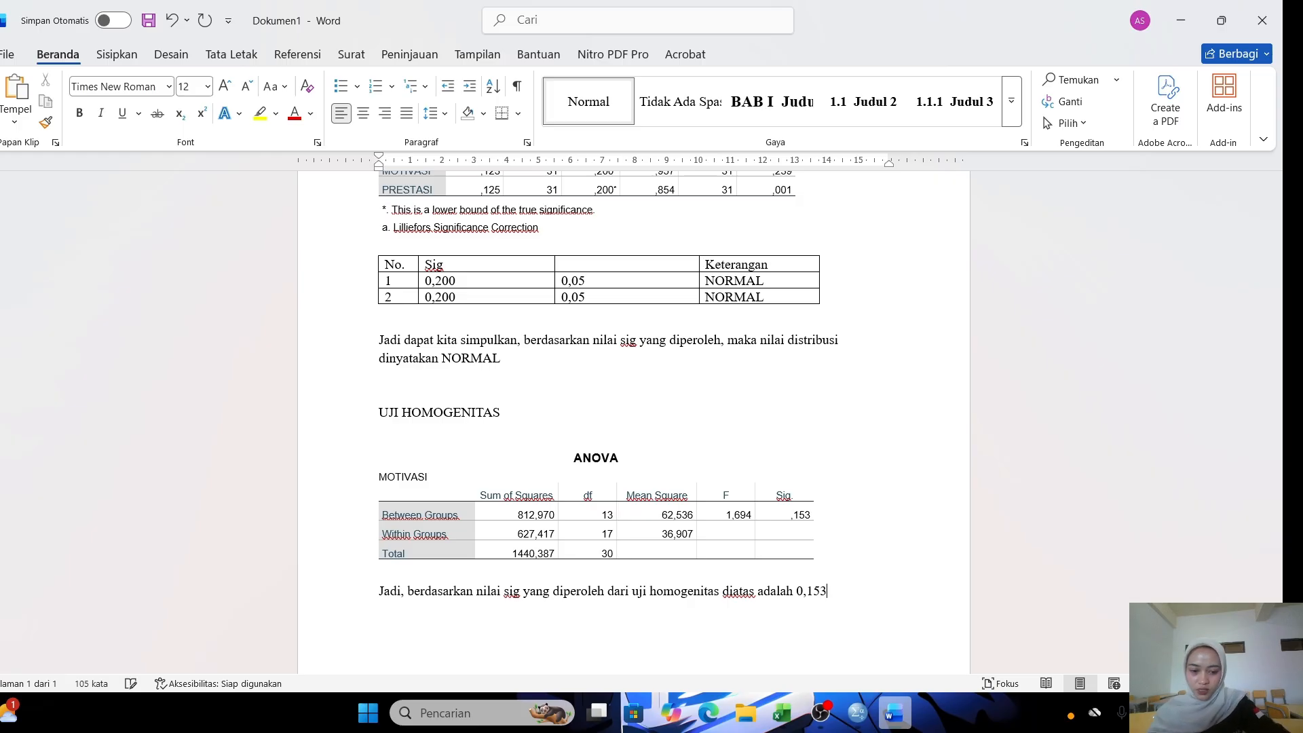
Step: Complete the homogeneity conclusion with "maka distribusi data dinyatakan HOMOGEN"
text( maka)
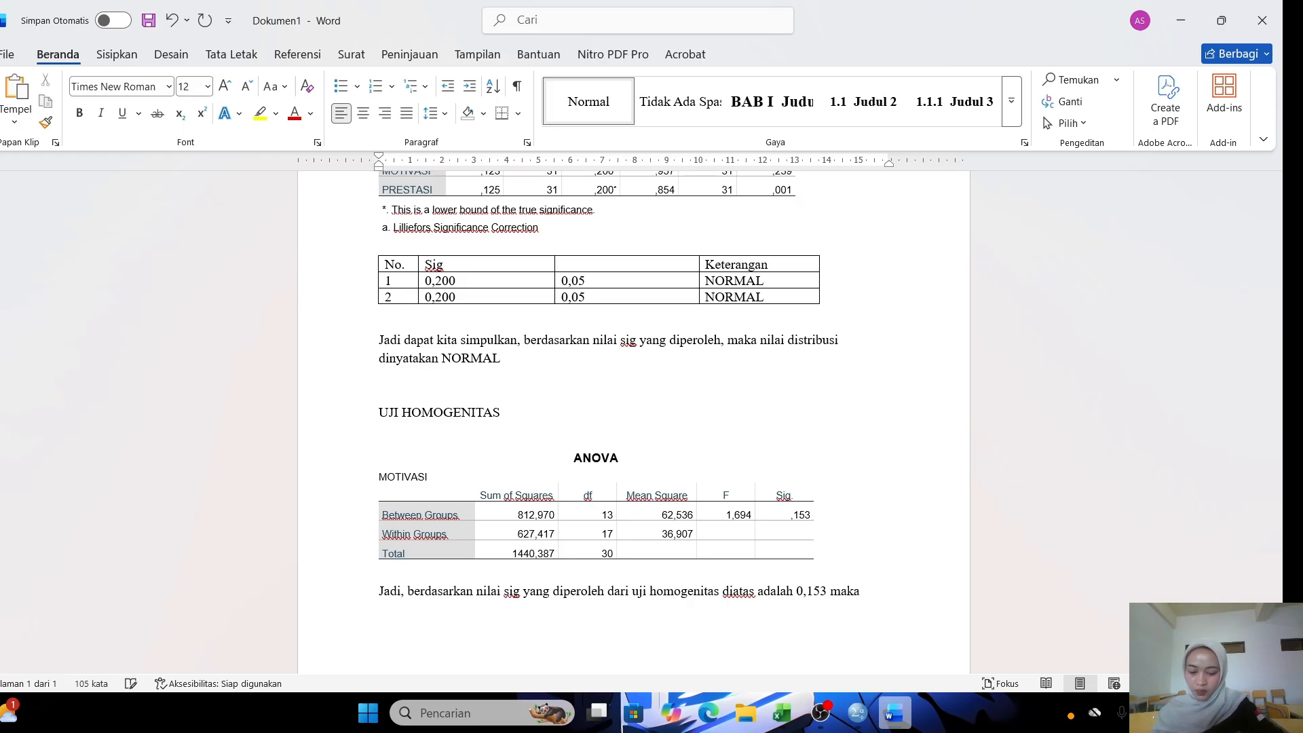
text( distri)
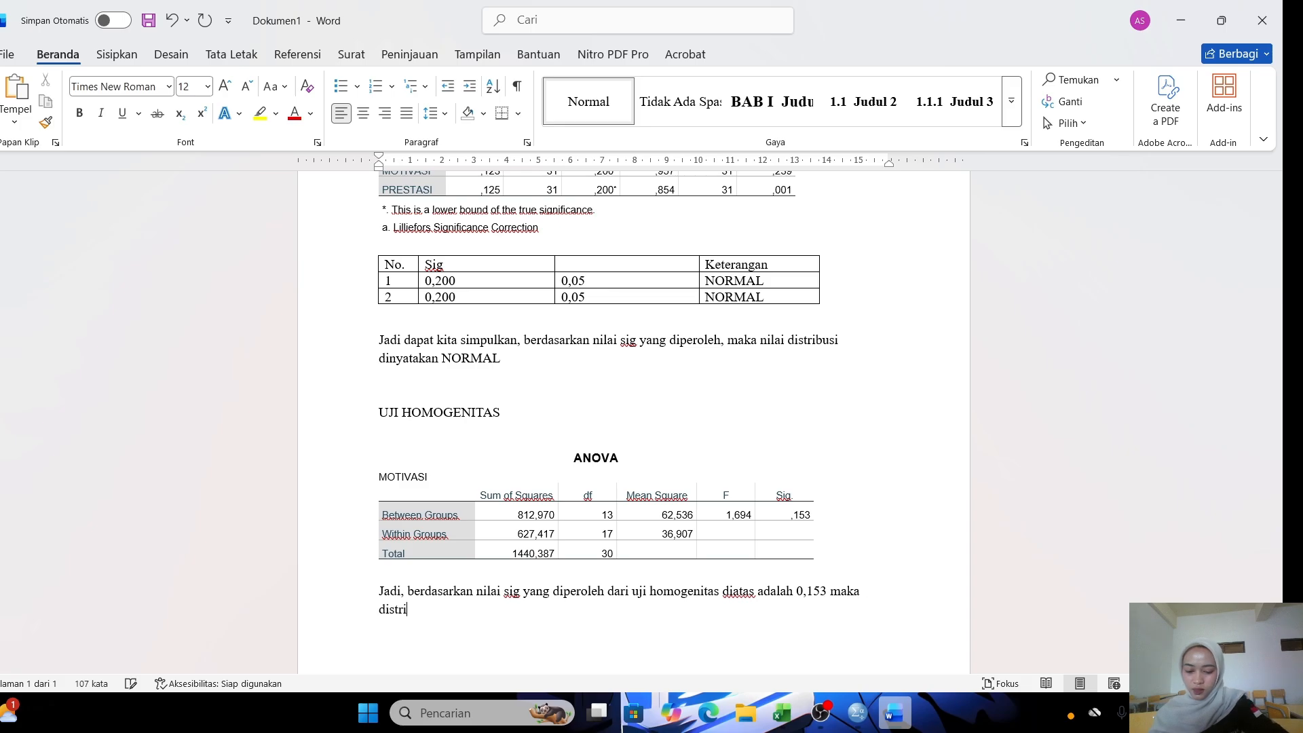
text(busi data )
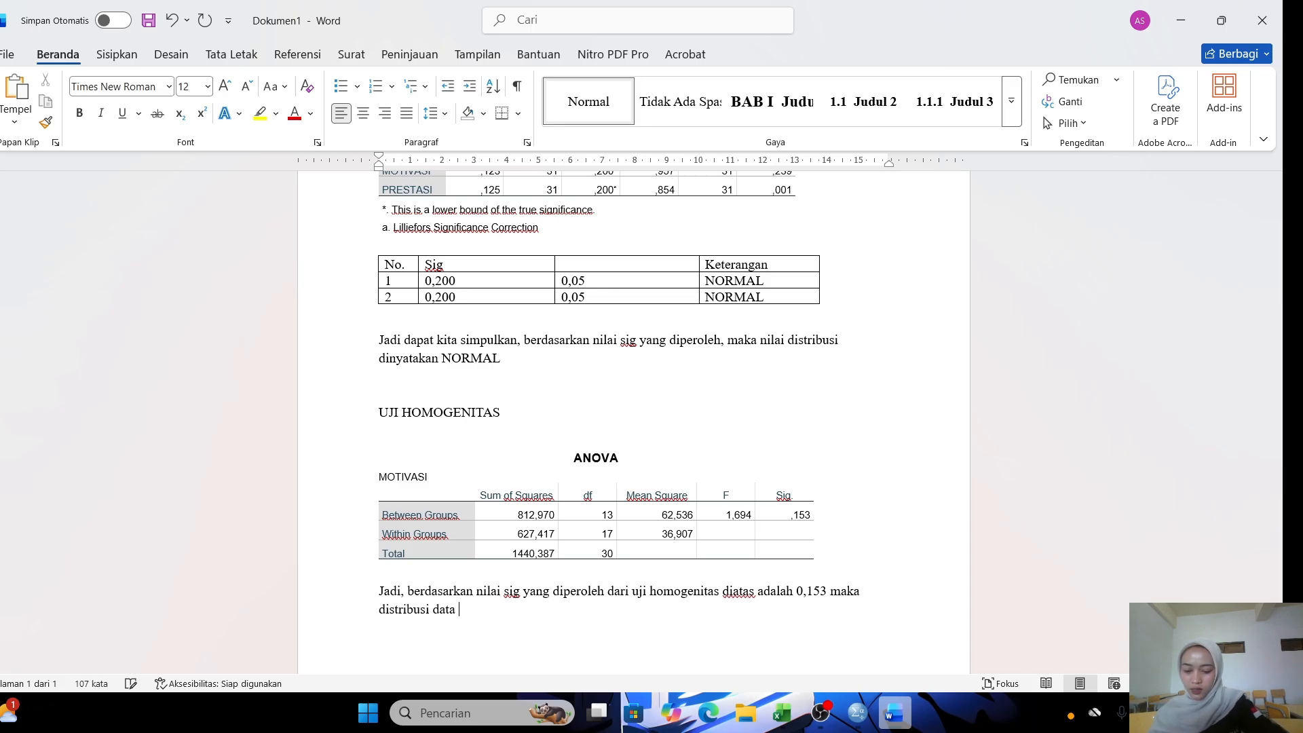
text(dinyatakan)
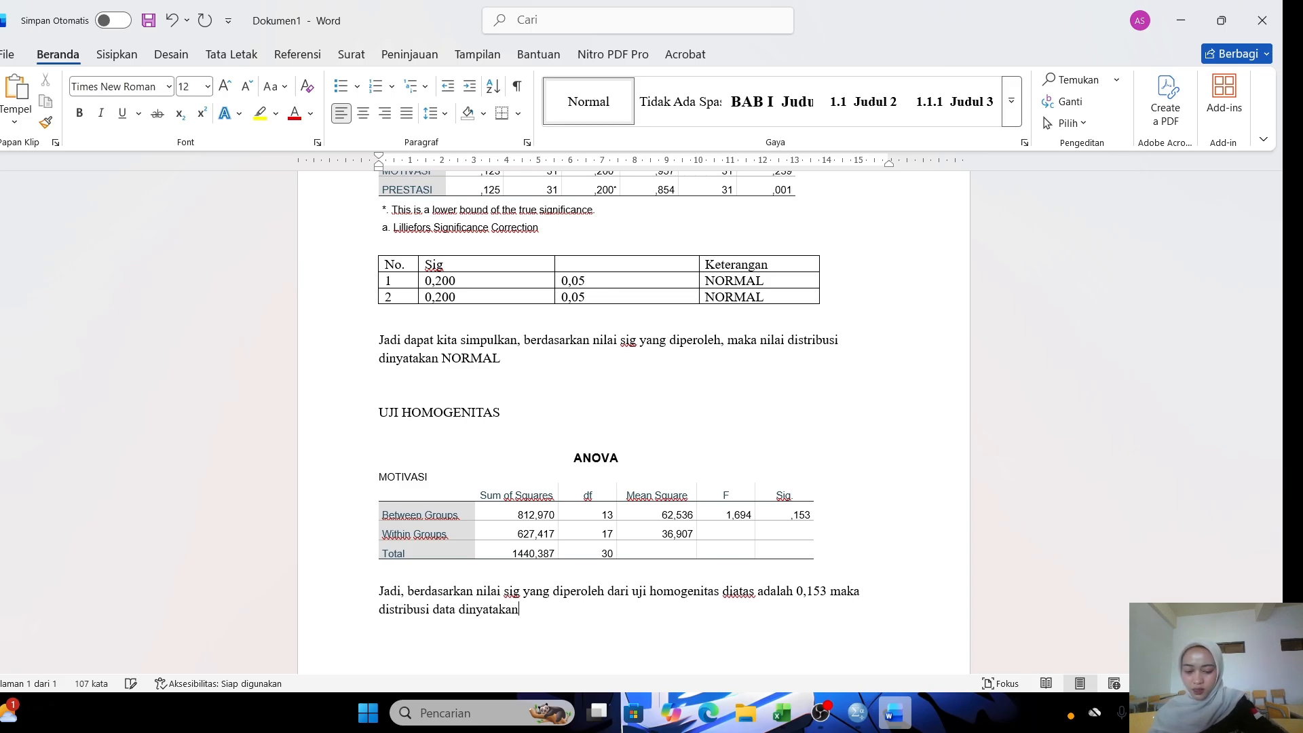
key(Caps_Lock)
text(HOMOGEN)
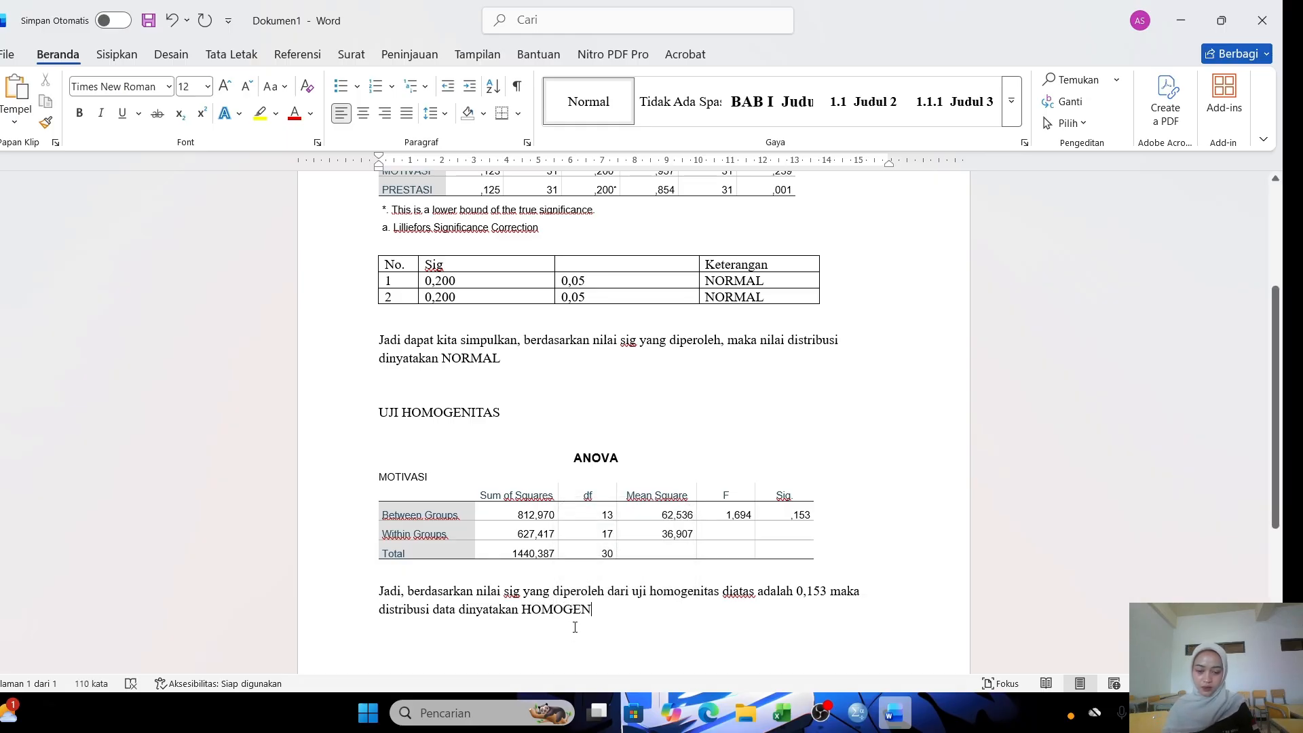
Step: Review the normality and homogeneity tables with their conclusions in the document
scroll(645, 601, up, 1)
scroll(645, 600, down, 2)
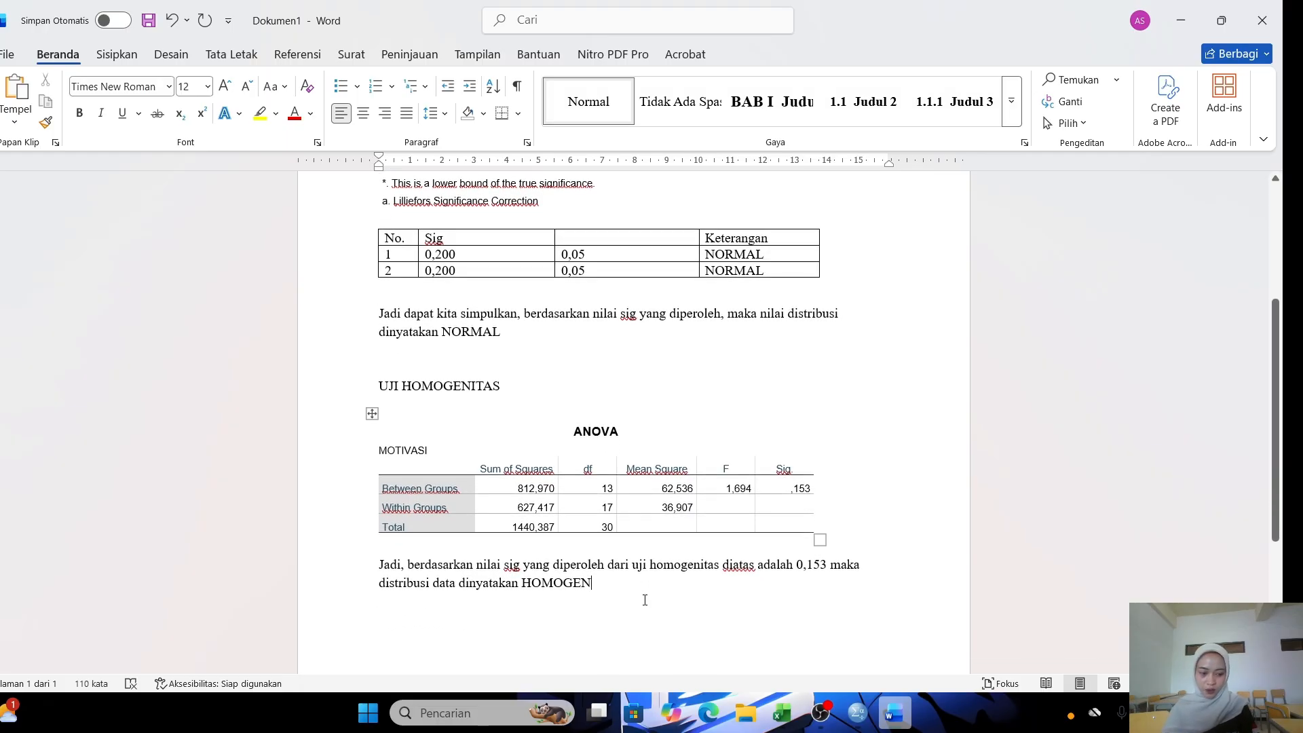
scroll(645, 600, up, 1)
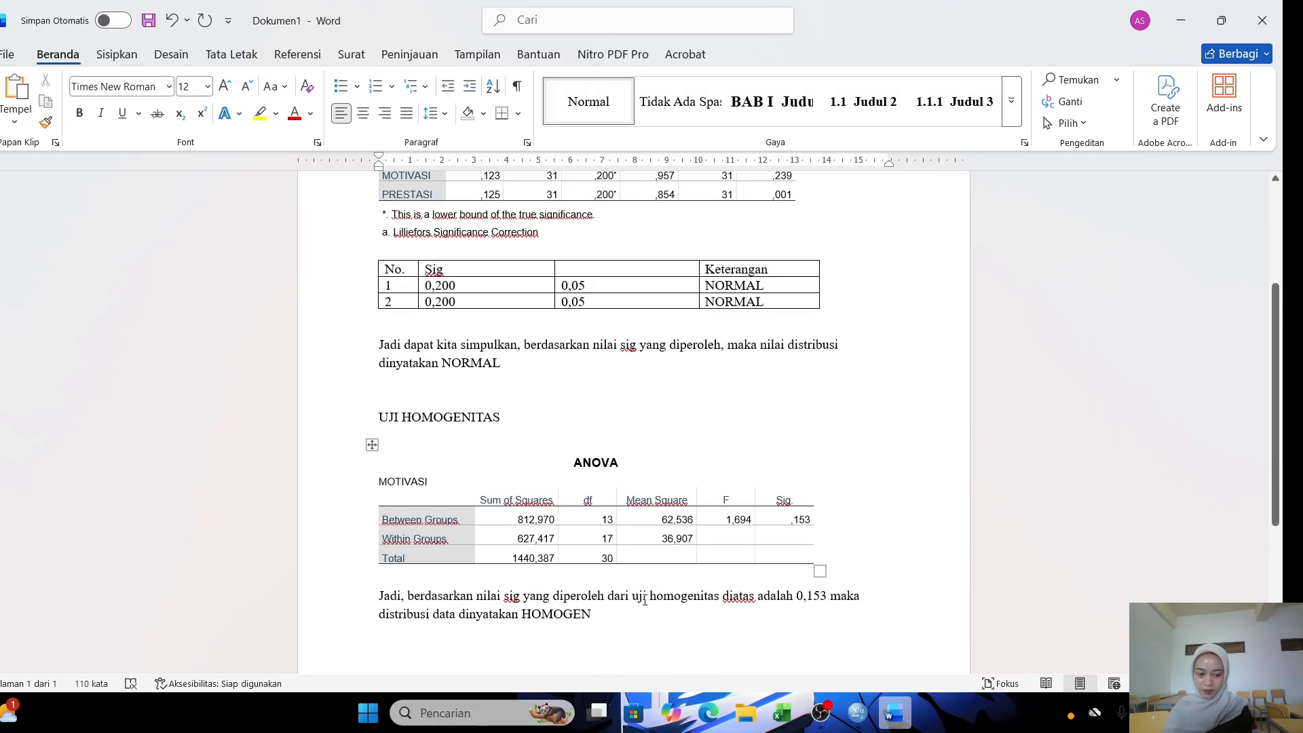
scroll(645, 600, up, 1)
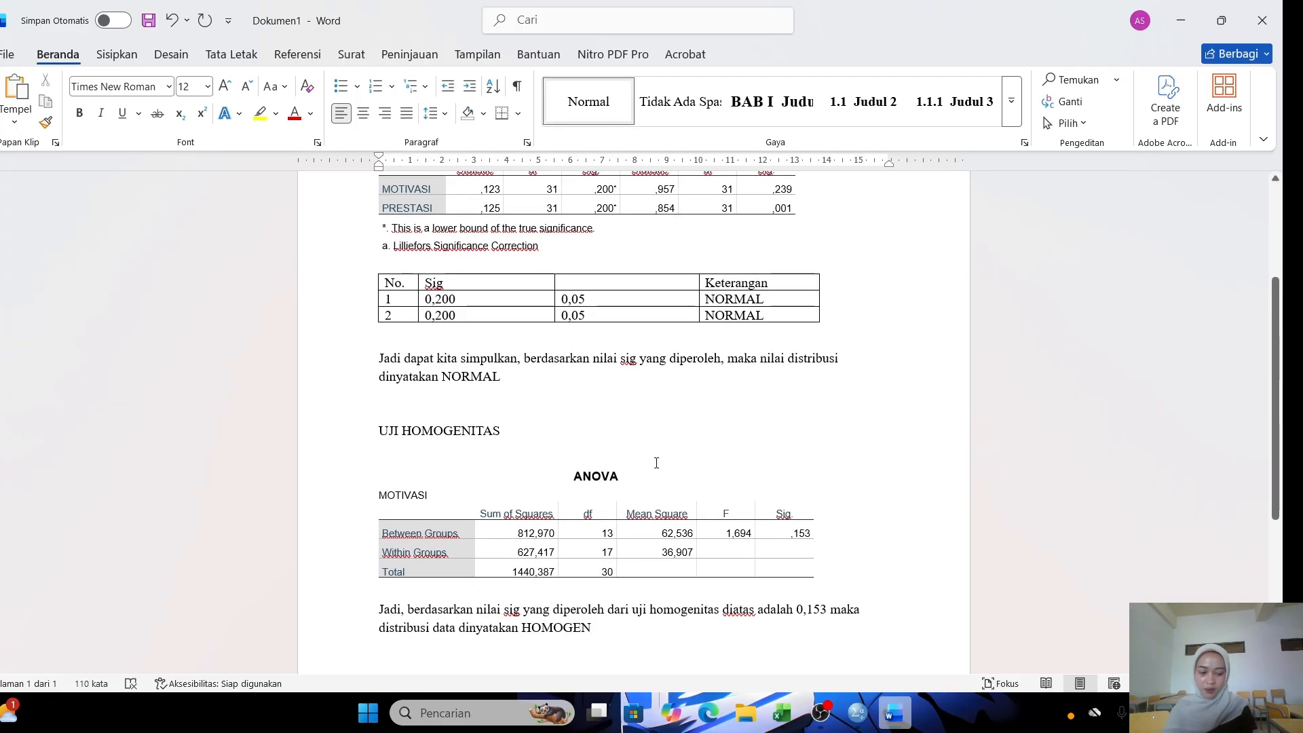
scroll(657, 463, up, 1)
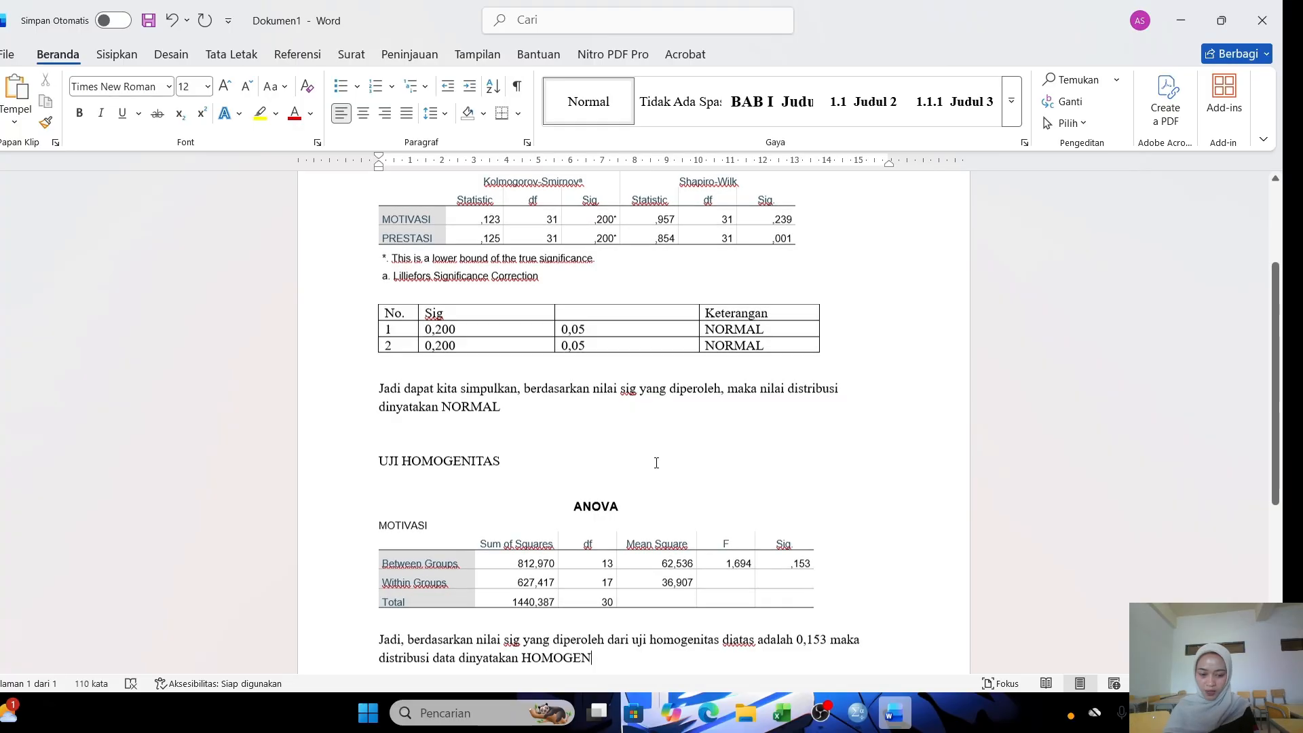
scroll(656, 463, down, 4)
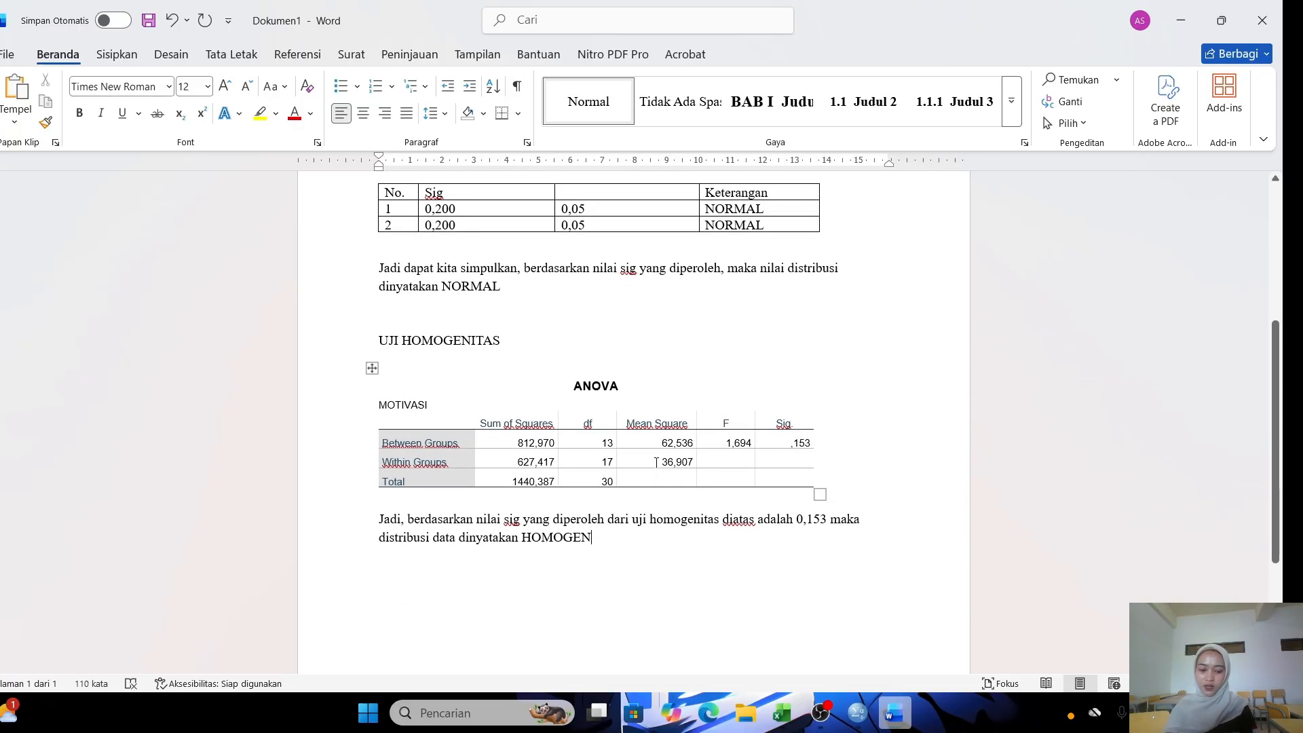
scroll(657, 462, down, 1)
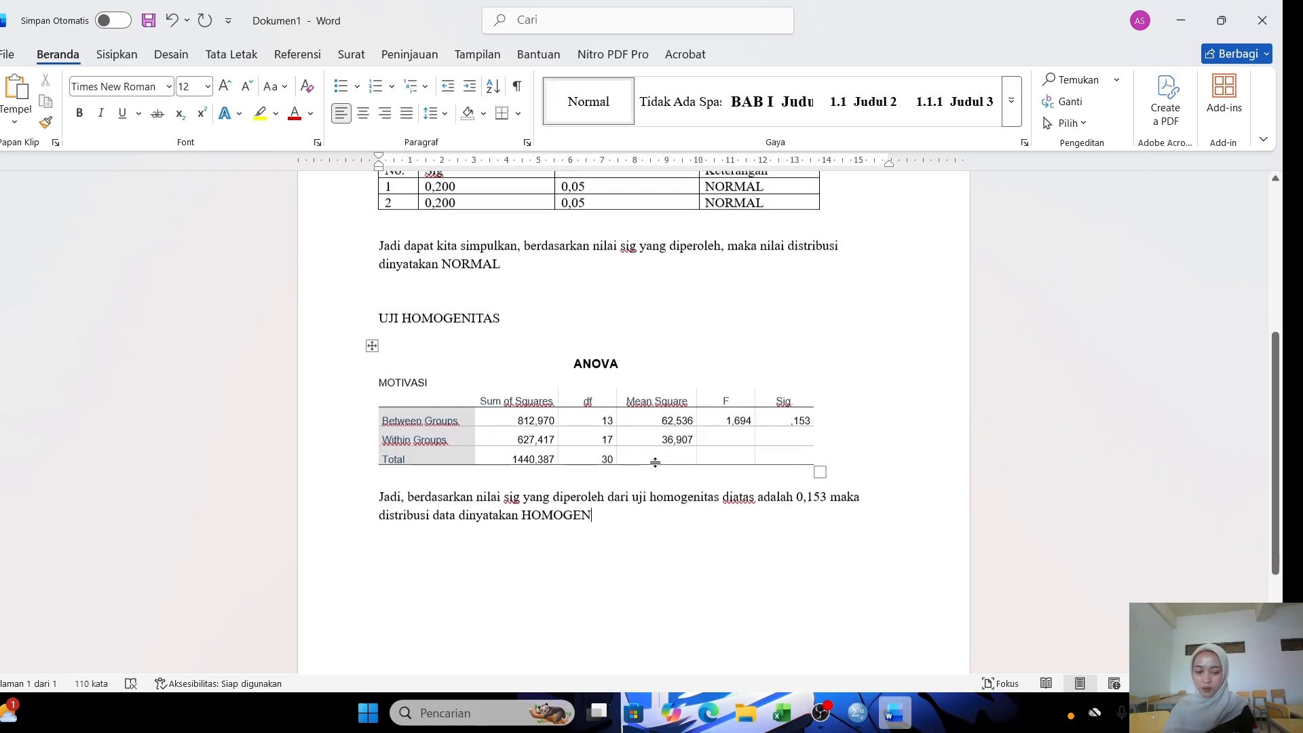